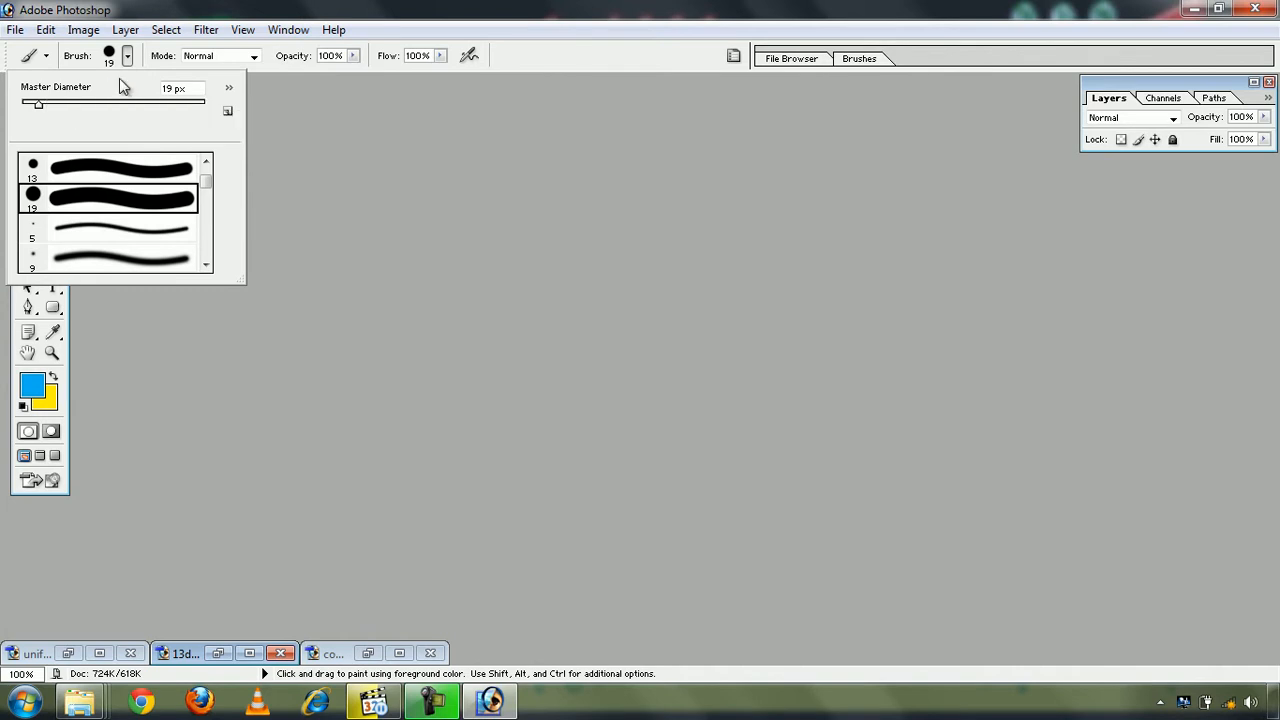
# Set the brush's master diameter to 322 px and restore the minimized computer hold 2.jpg image.
pyautogui.moveTo(90, 104); pyautogui.dragTo(171, 104)
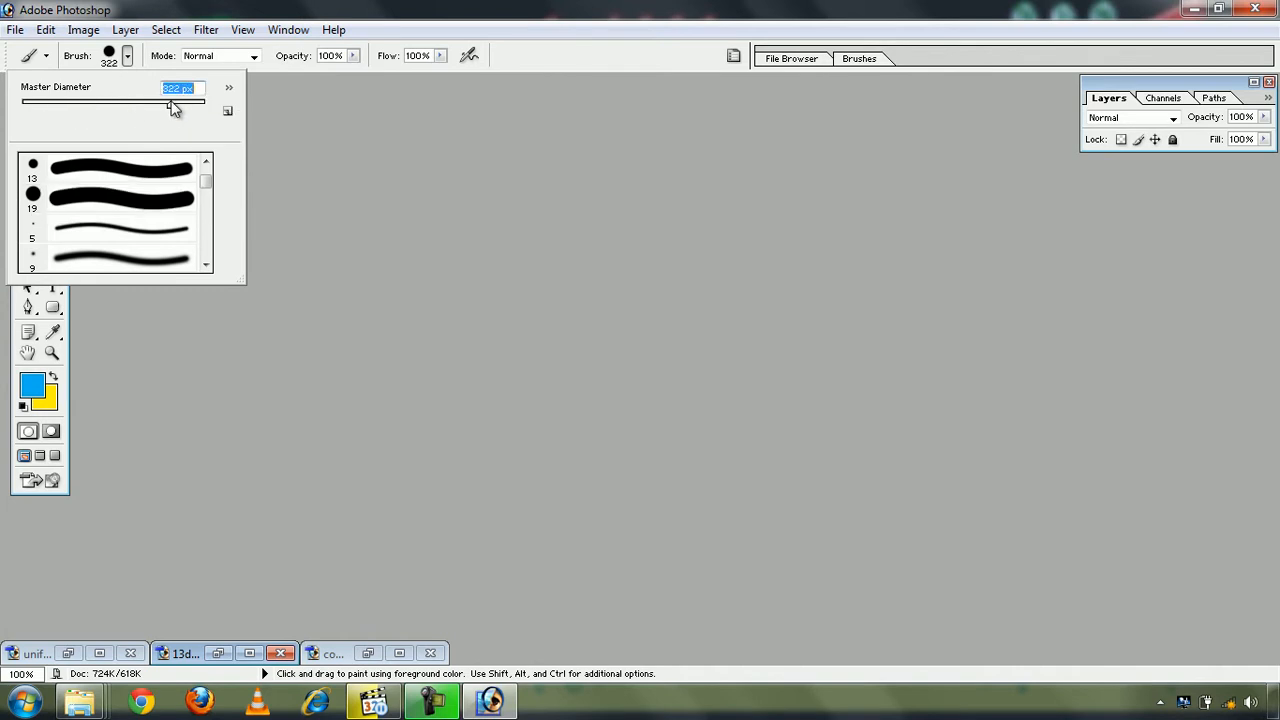
pyautogui.click(127, 60)
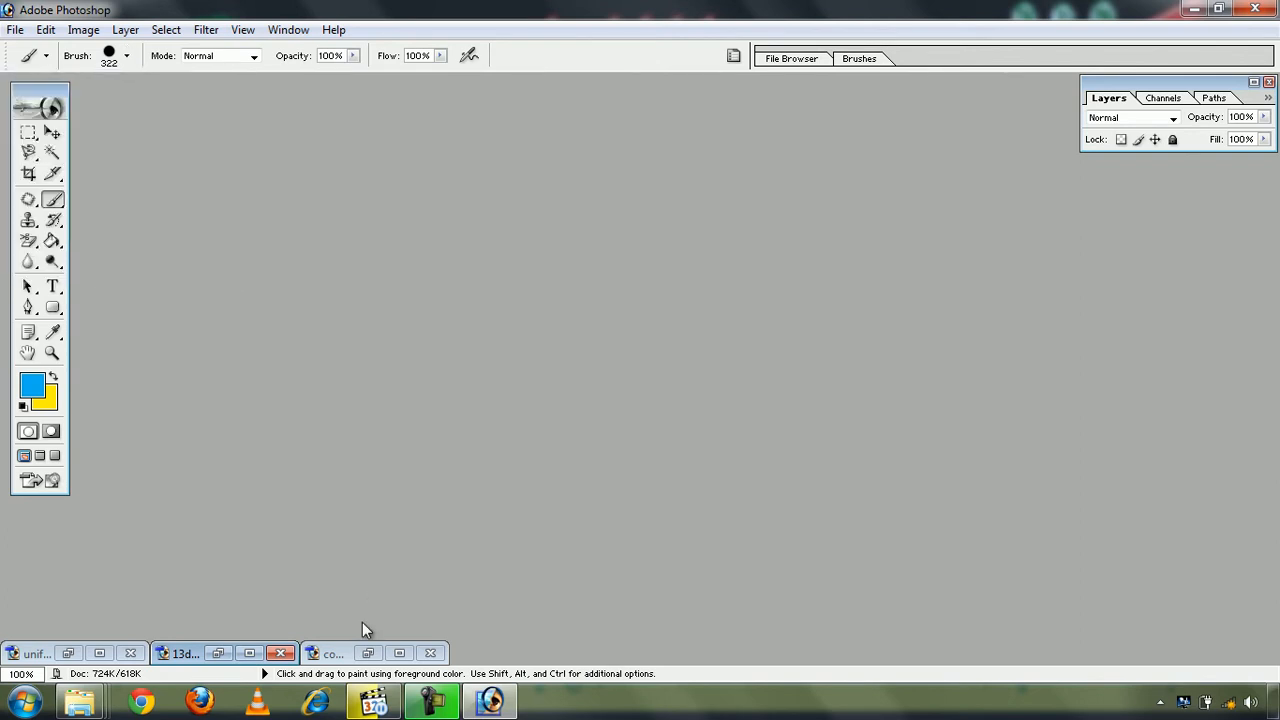
pyautogui.click(366, 652)
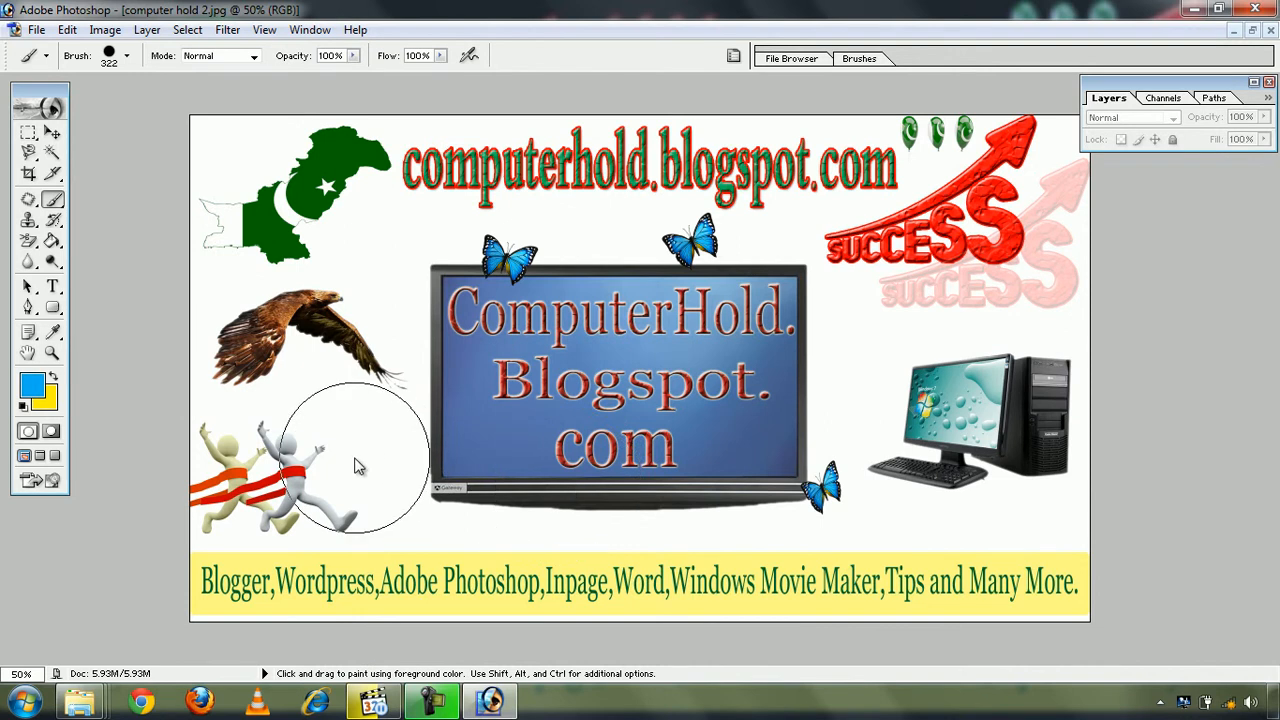
# Shrink the brush in increments to 90 px, and enlarge it again to 125 px.
pyautogui.press('[')
pyautogui.press('[')
pyautogui.press('[')
pyautogui.press('[')
pyautogui.press('[')
pyautogui.press('[')
pyautogui.press('[')
pyautogui.press('[')
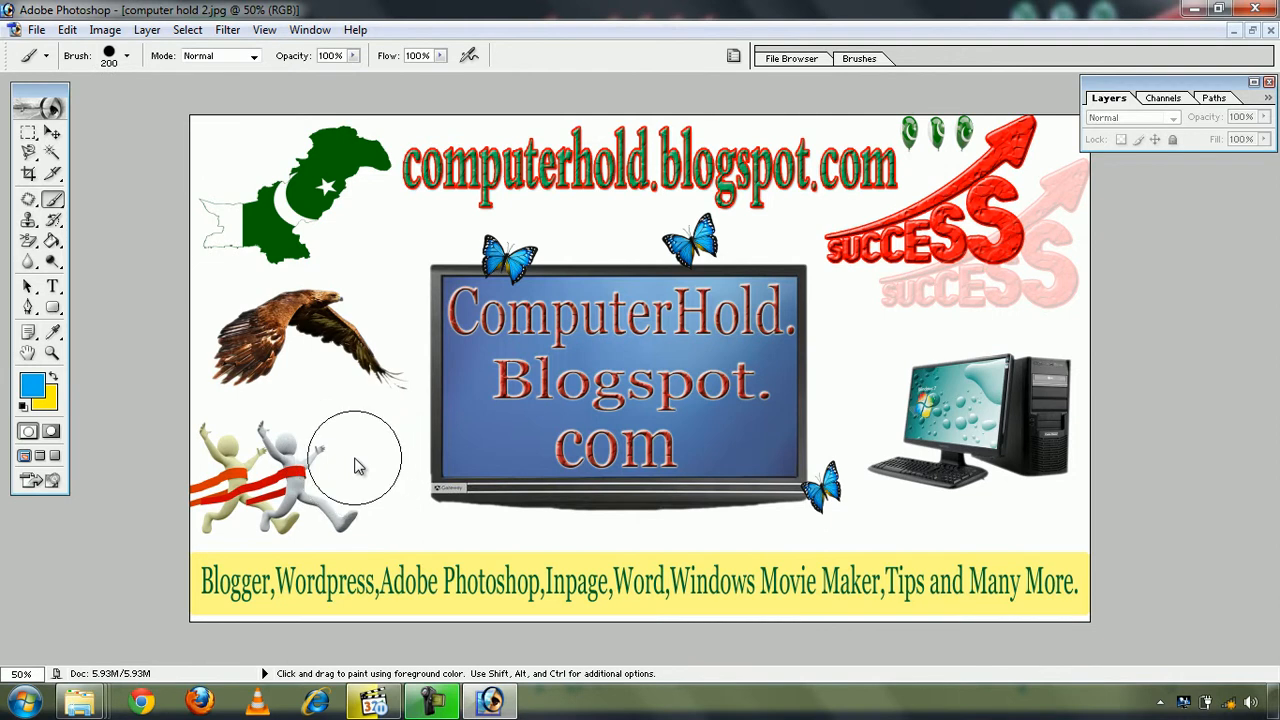
pyautogui.press('[')
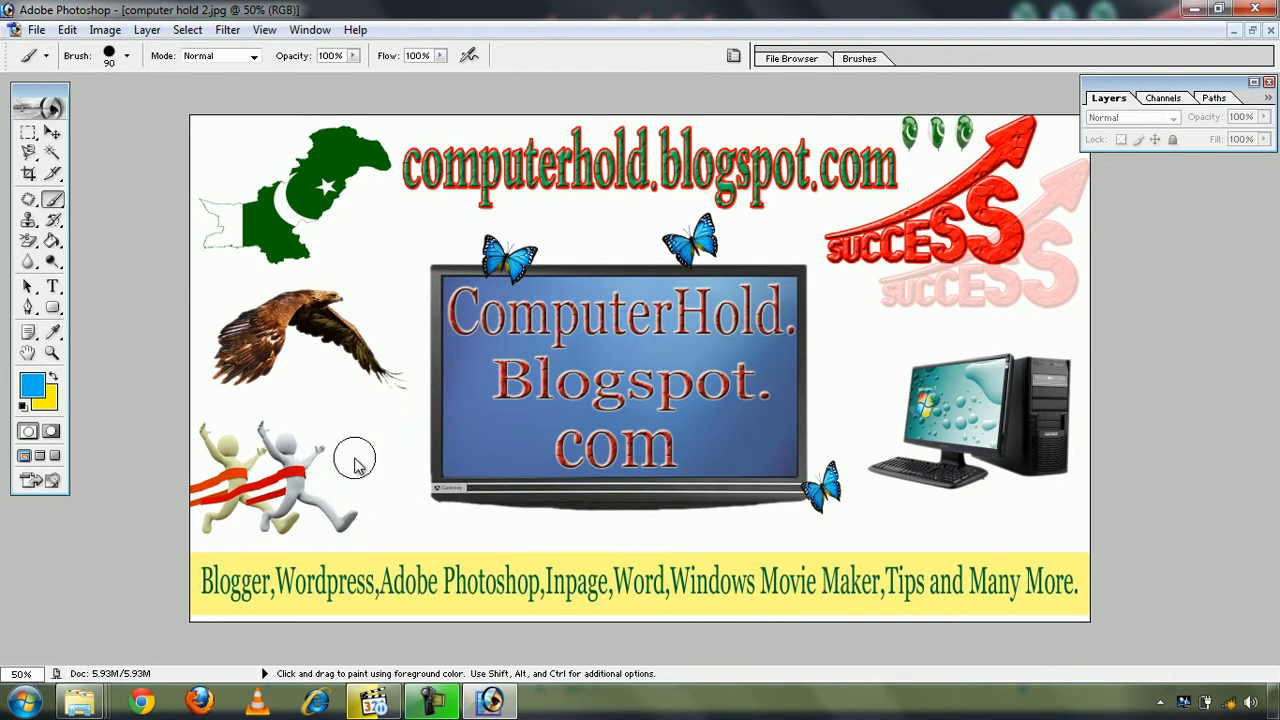
pyautogui.press(']')
pyautogui.press(']')
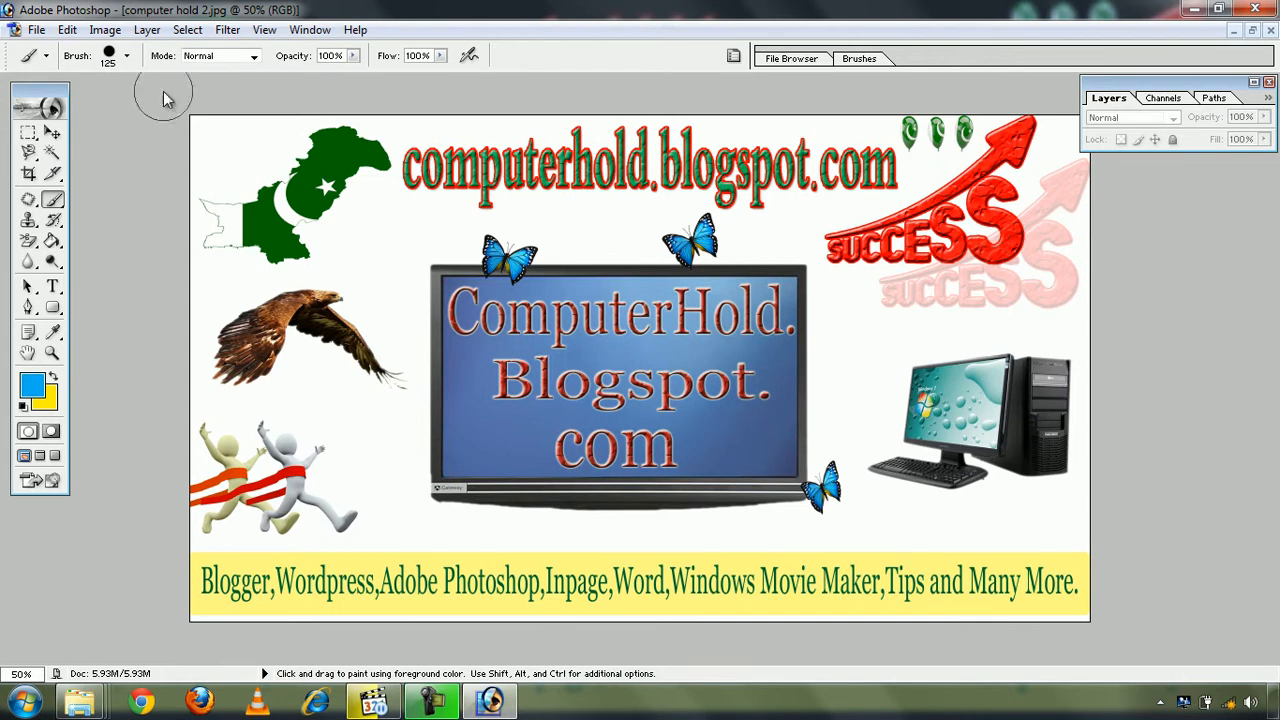
# Try brush diameters of 17, 271 and 73 px, and choose the hard round 19 px preset.
pyautogui.click(127, 56)
pyautogui.moveTo(100, 95); pyautogui.dragTo(35, 103)
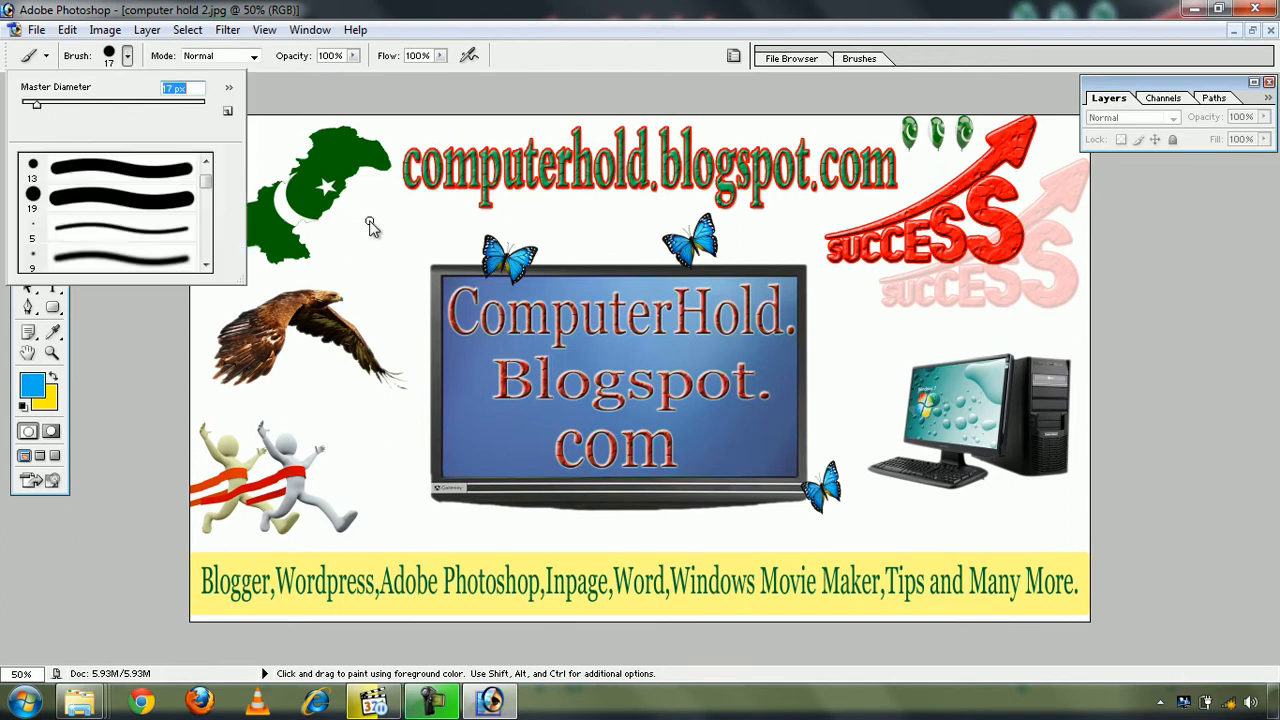
pyautogui.click(166, 104)
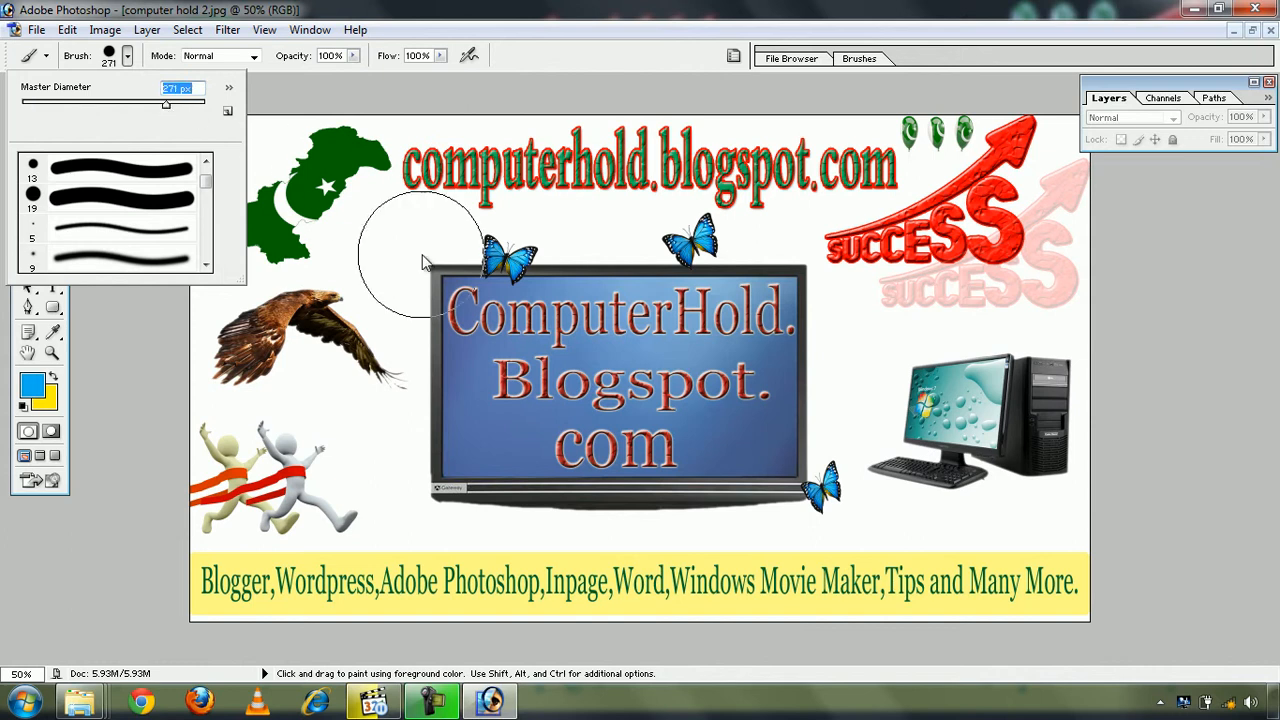
pyautogui.click(88, 102)
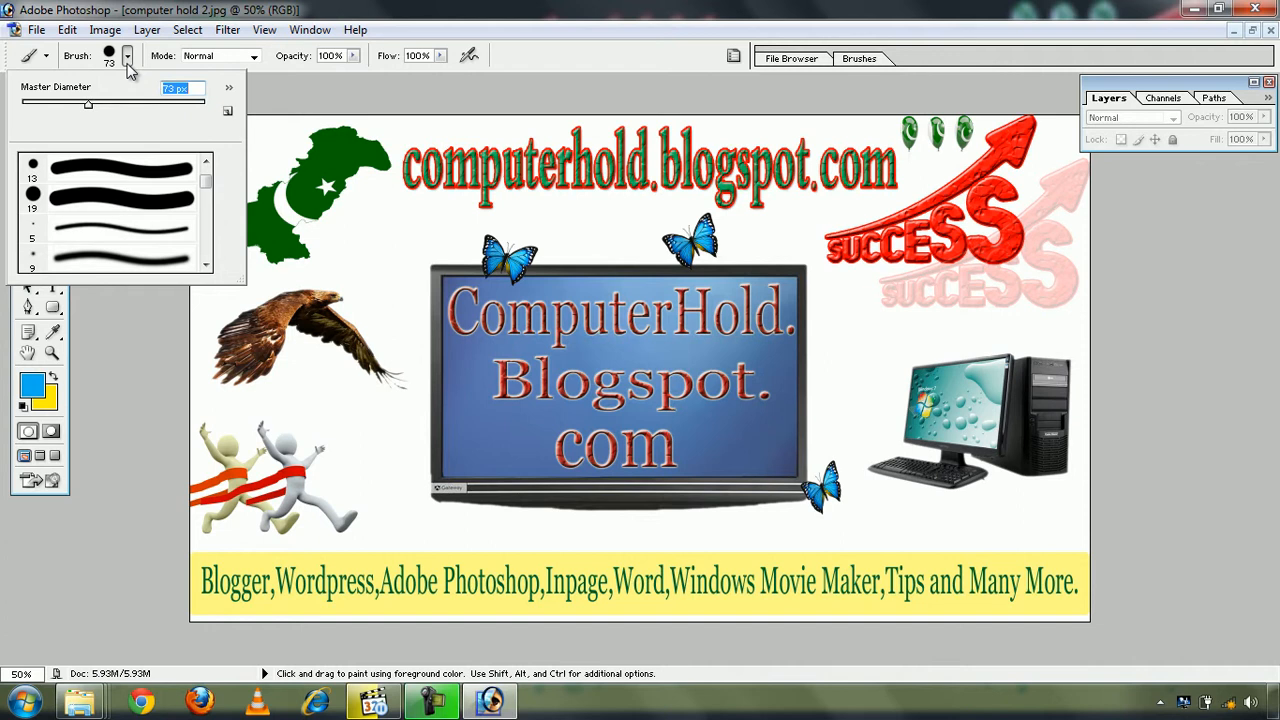
pyautogui.click(60, 203)
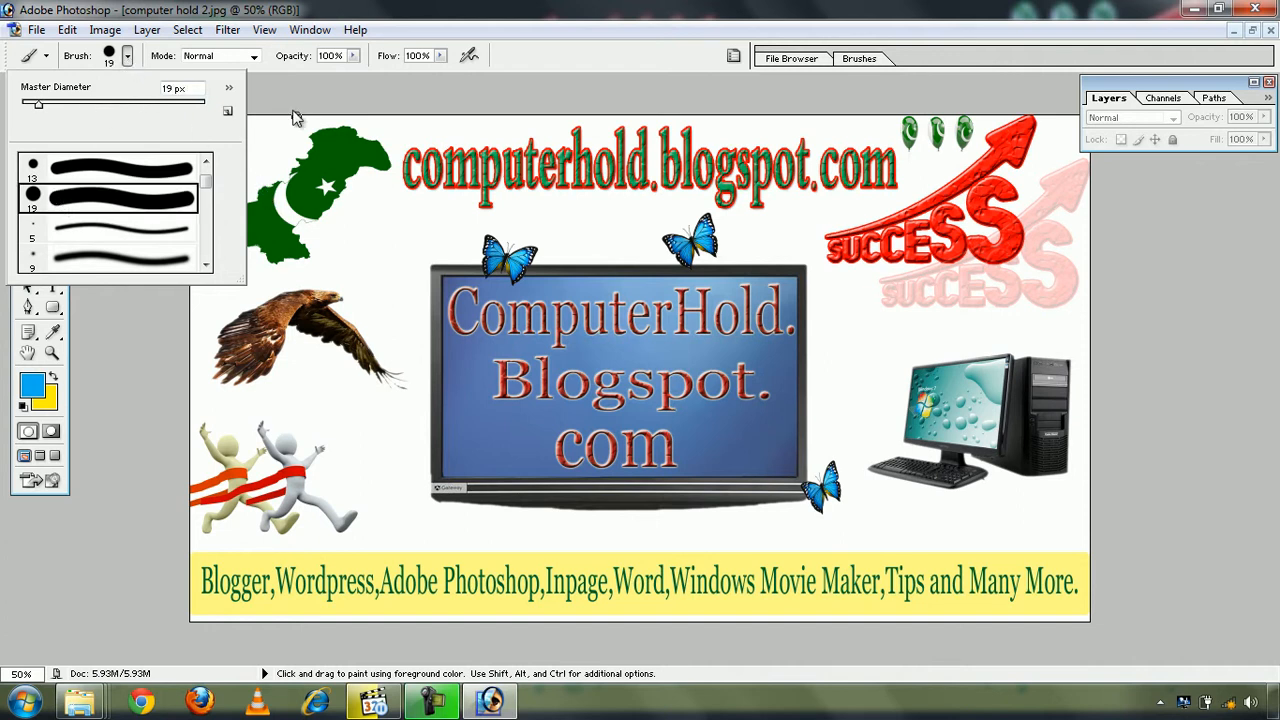
pyautogui.click(128, 60)
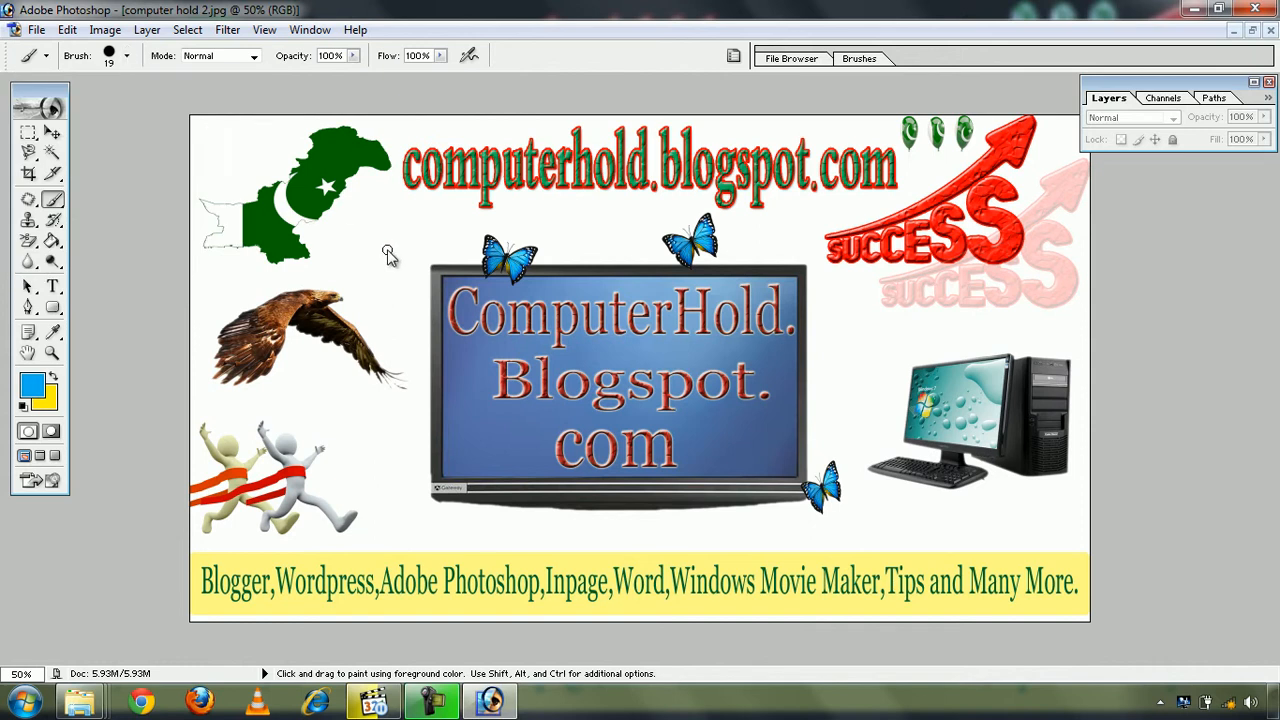
# Enlarge the brush to 90 px and paint a blue stroke from the green map across the lower edge of the heading.
pyautogui.press(']')
pyautogui.press(']')
pyautogui.press(']')
pyautogui.press(']')
pyautogui.press(']')
pyautogui.click(350, 215)
pyautogui.moveTo(350, 218)
pyautogui.mouseDown()
pyautogui.moveTo(513, 219)
pyautogui.moveTo(705, 192)
pyautogui.mouseUp()
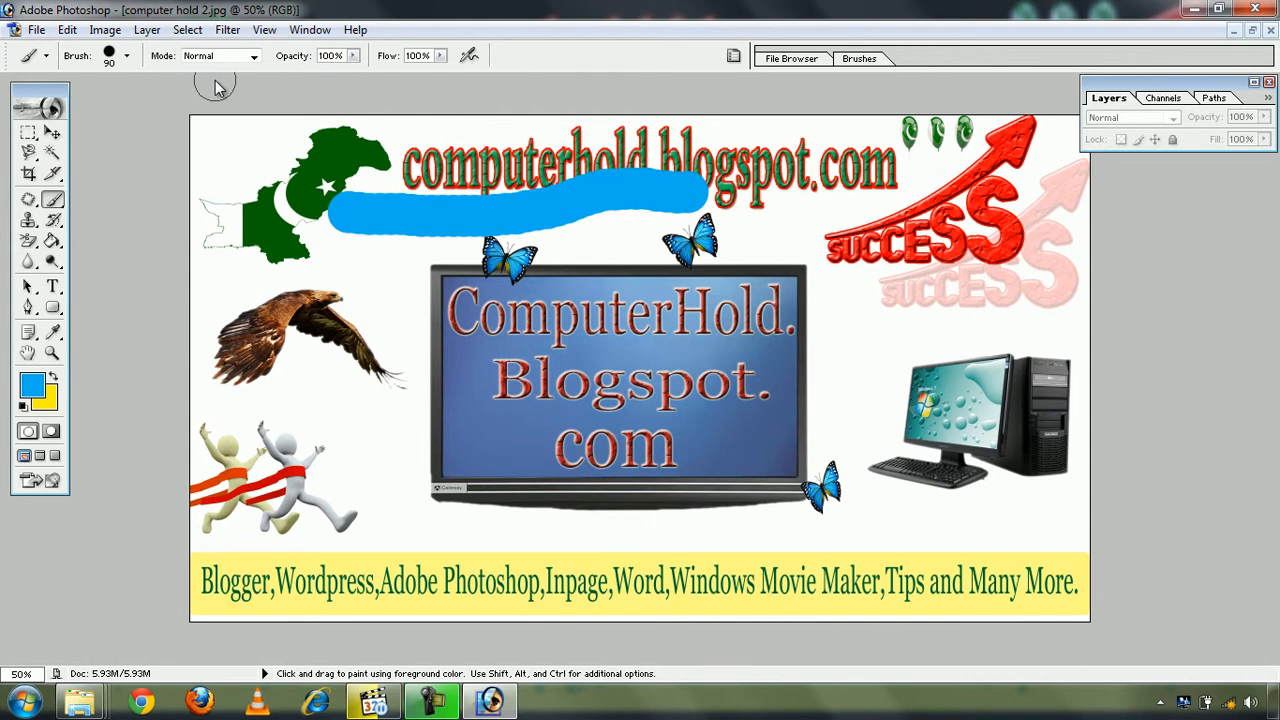
# Set the brush mode to Darken and paint a blue stroke from below the map across the monitor's upper text.
pyautogui.click(253, 58)
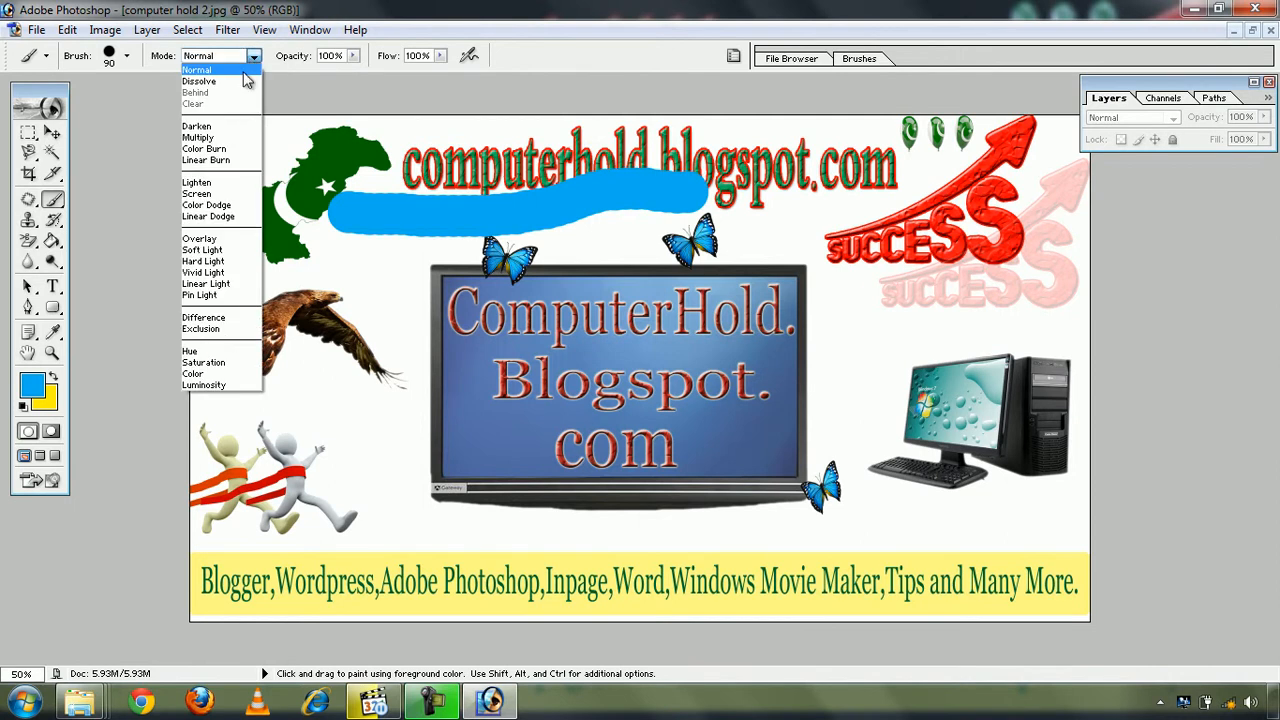
pyautogui.click(217, 127)
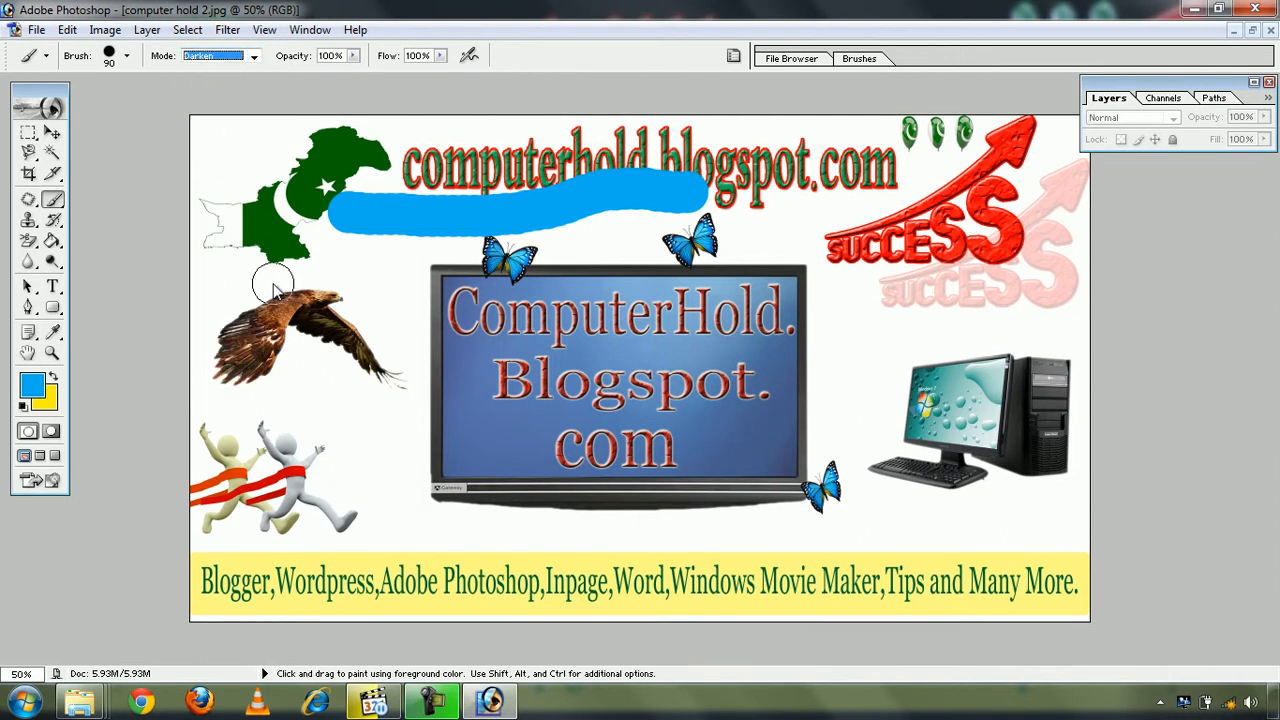
pyautogui.moveTo(324, 272)
pyautogui.mouseDown()
pyautogui.moveTo(468, 321)
pyautogui.moveTo(616, 341)
pyautogui.moveTo(712, 303)
pyautogui.mouseUp()
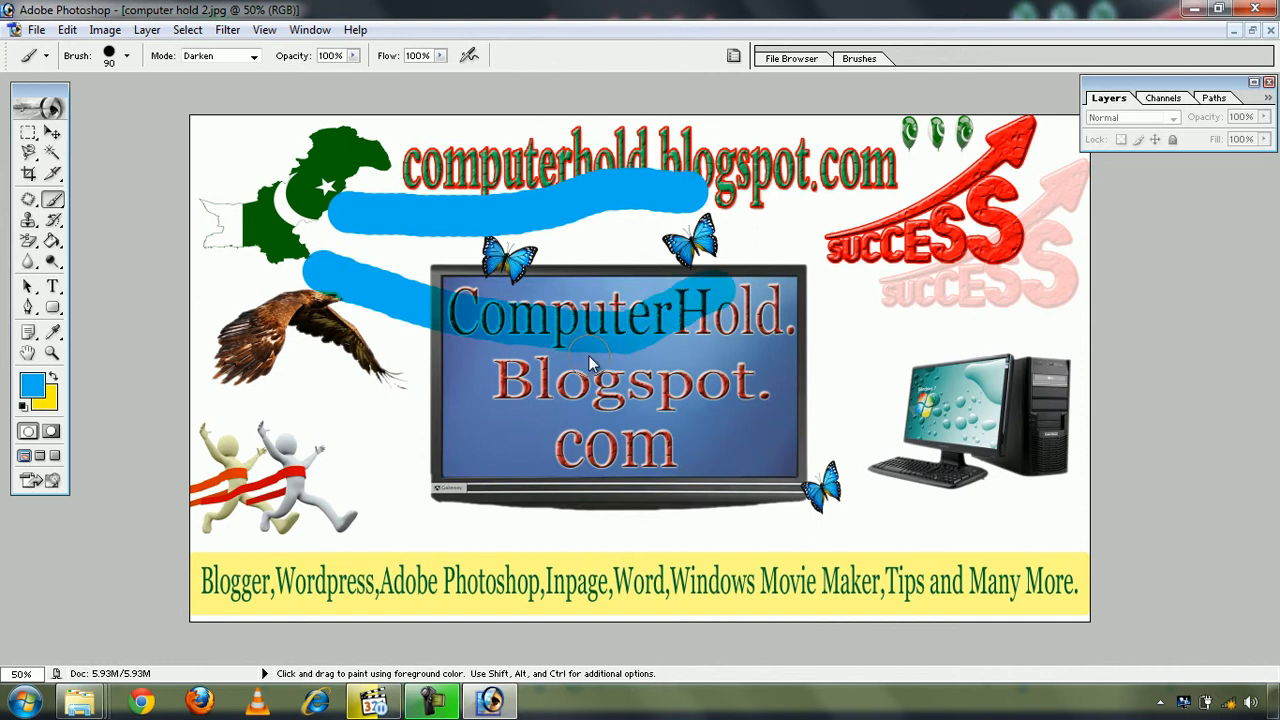
# Set the brush mode to Overlay and paint over the green map, the heading and the lower part of the monitor screen.
pyautogui.click(252, 57)
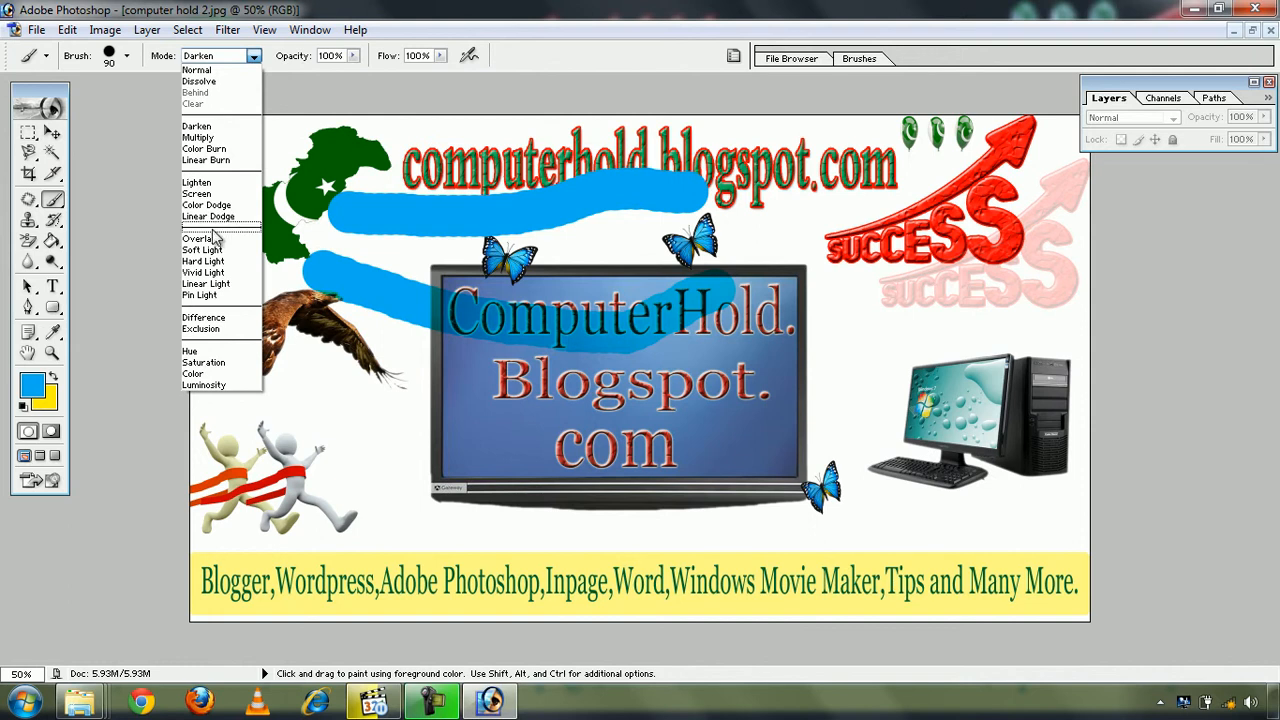
pyautogui.click(201, 239)
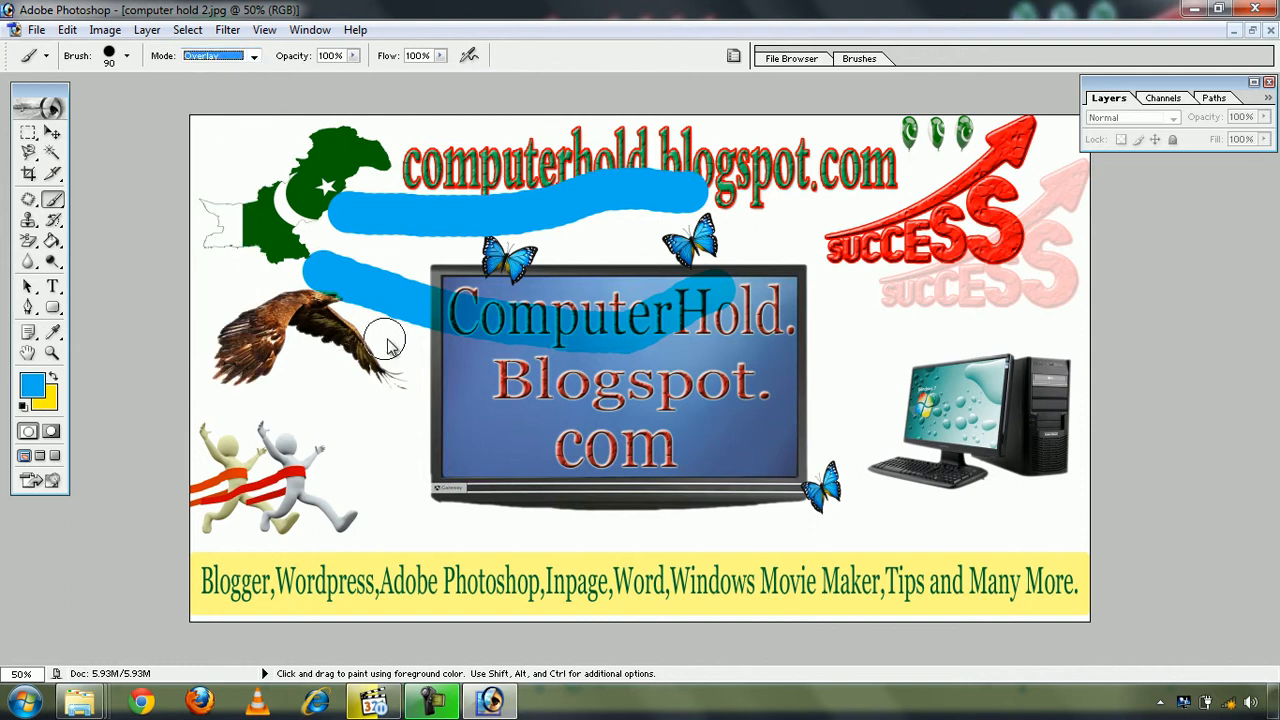
pyautogui.click(350, 155)
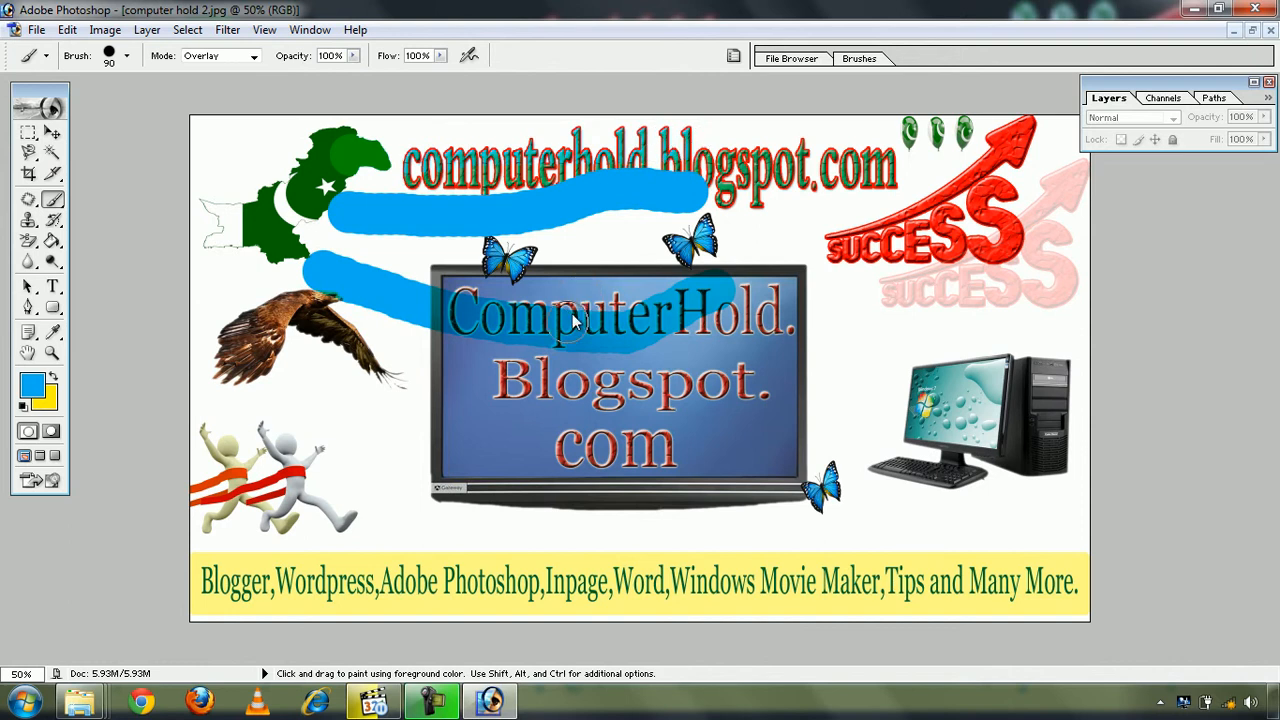
pyautogui.moveTo(455, 462)
pyautogui.mouseDown()
pyautogui.moveTo(550, 432)
pyautogui.moveTo(729, 414)
pyautogui.moveTo(792, 390)
pyautogui.mouseUp()
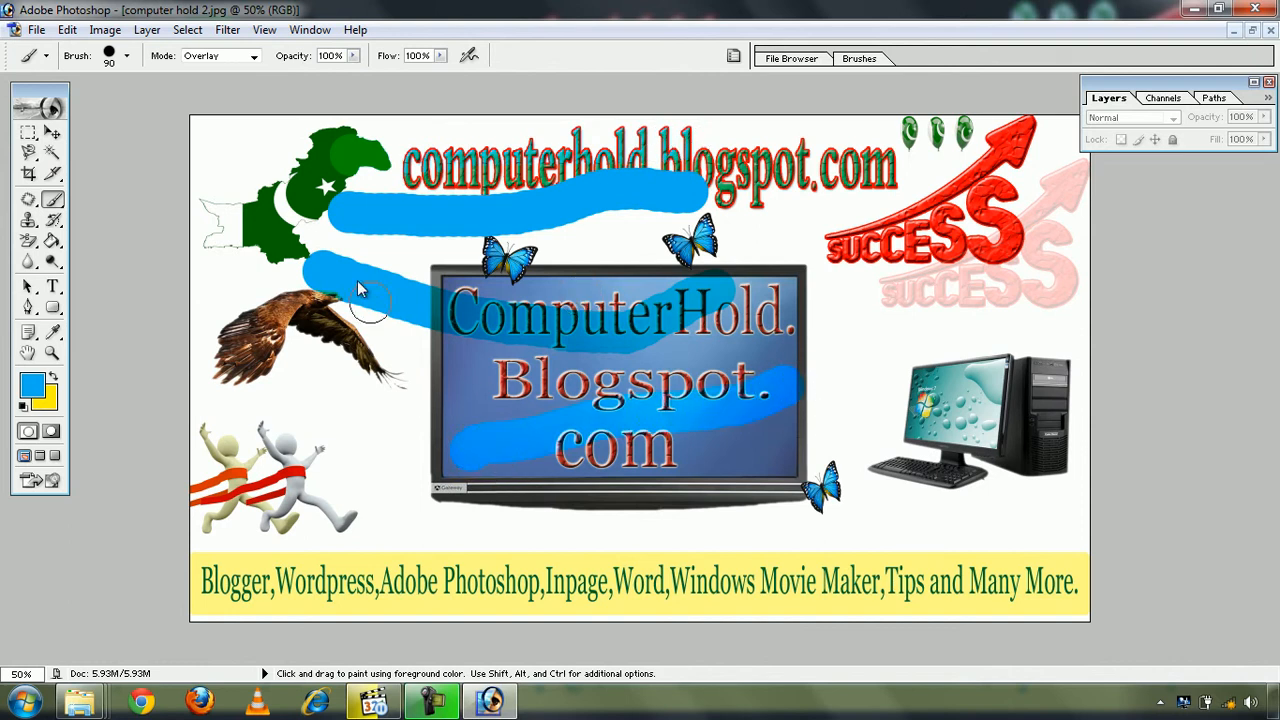
# Lower the brush opacity to 27% and paint in Overlay mode across the middle of the monitor screen.
pyautogui.click(254, 57)
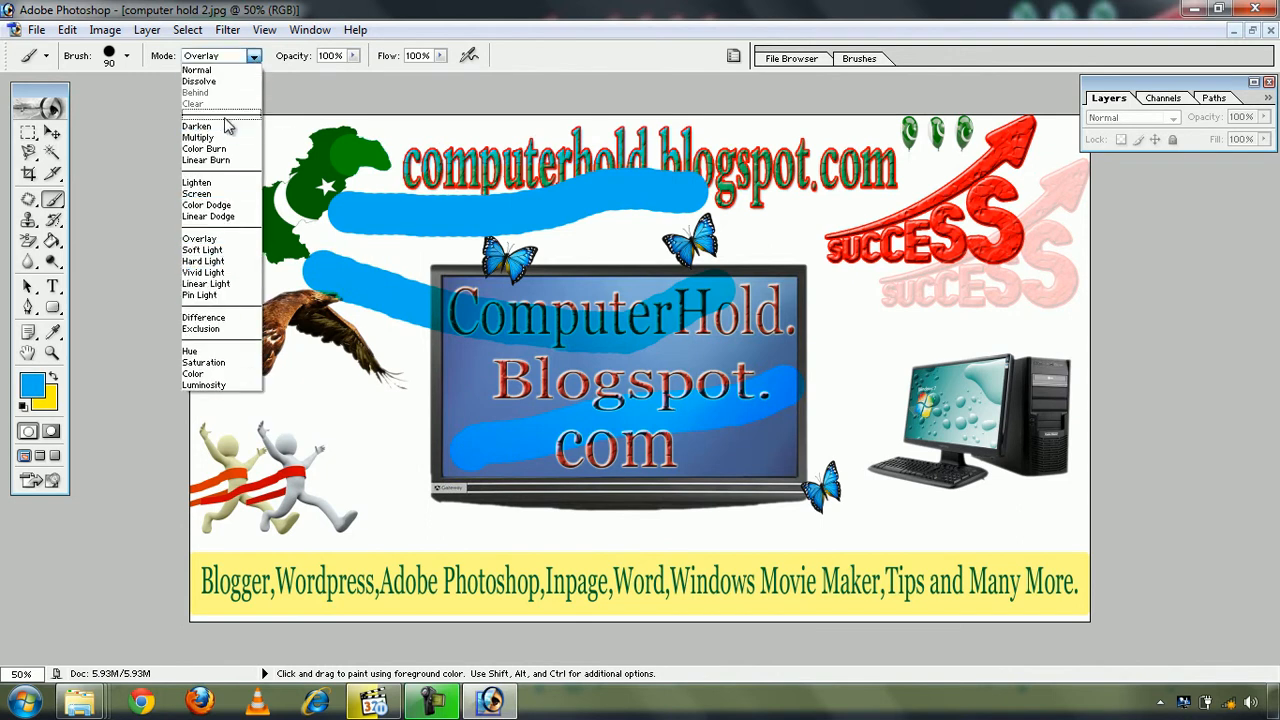
pyautogui.click(250, 57)
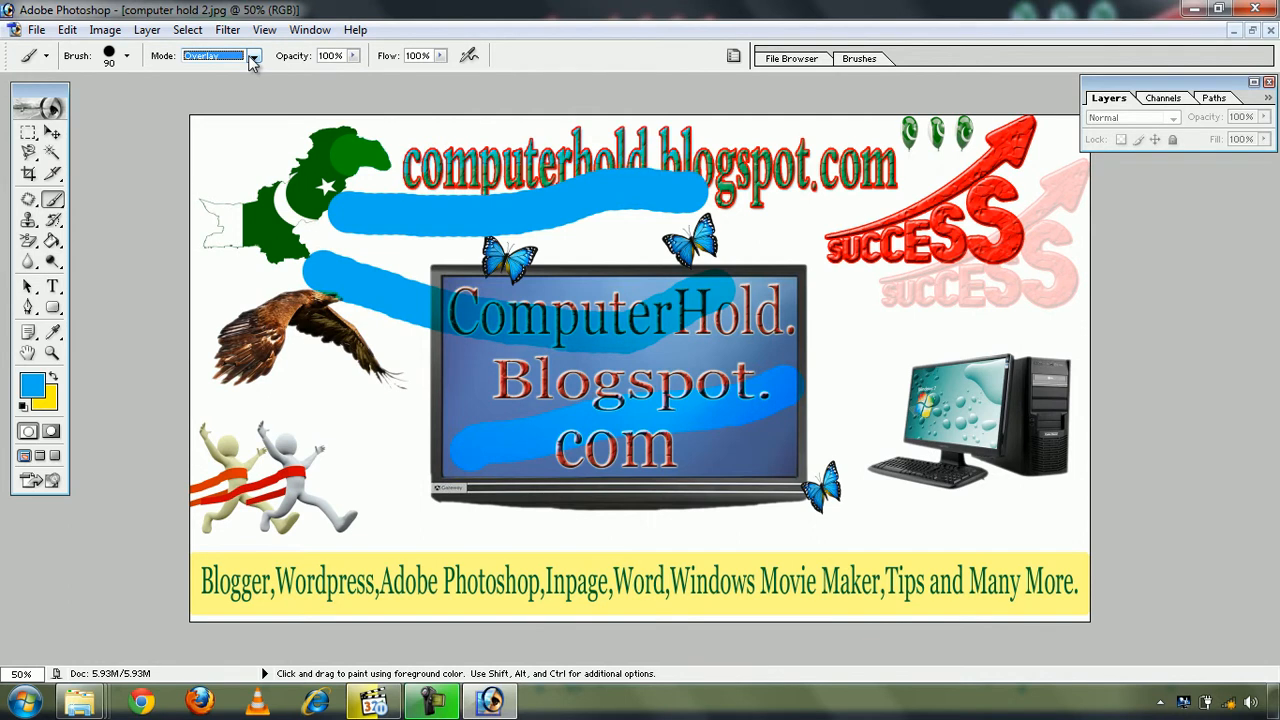
pyautogui.click(354, 57)
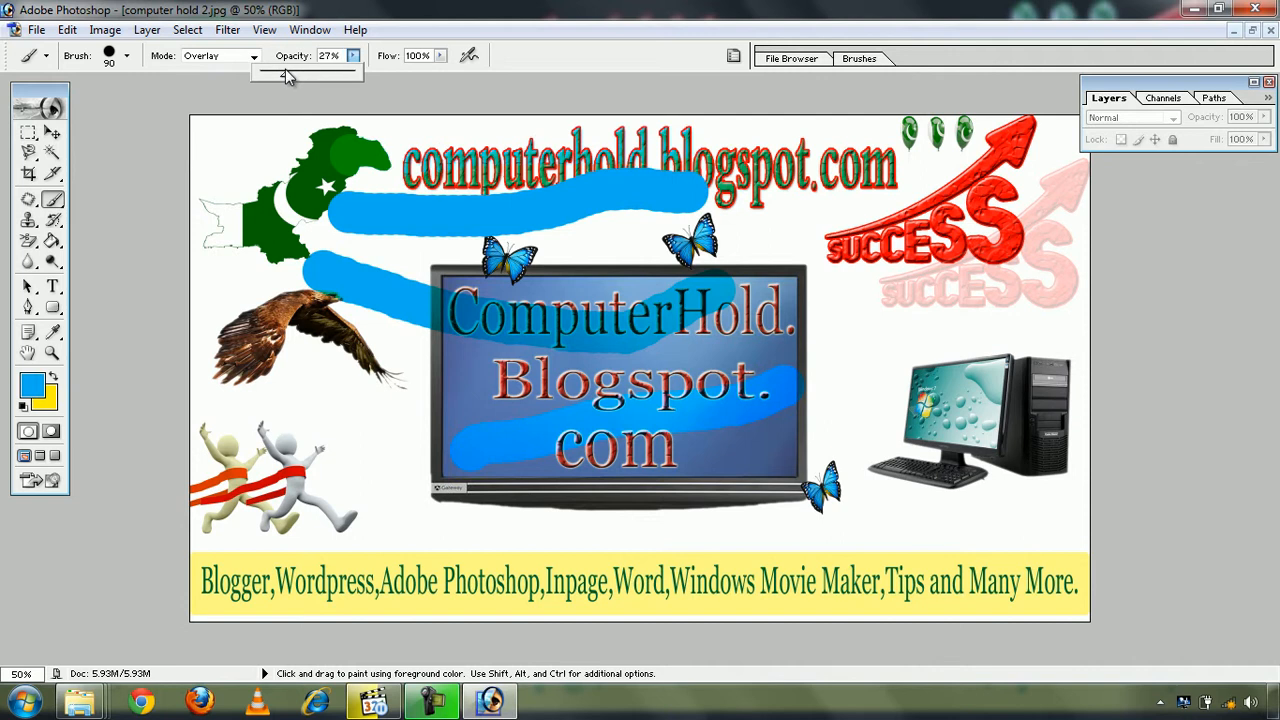
pyautogui.click(233, 278)
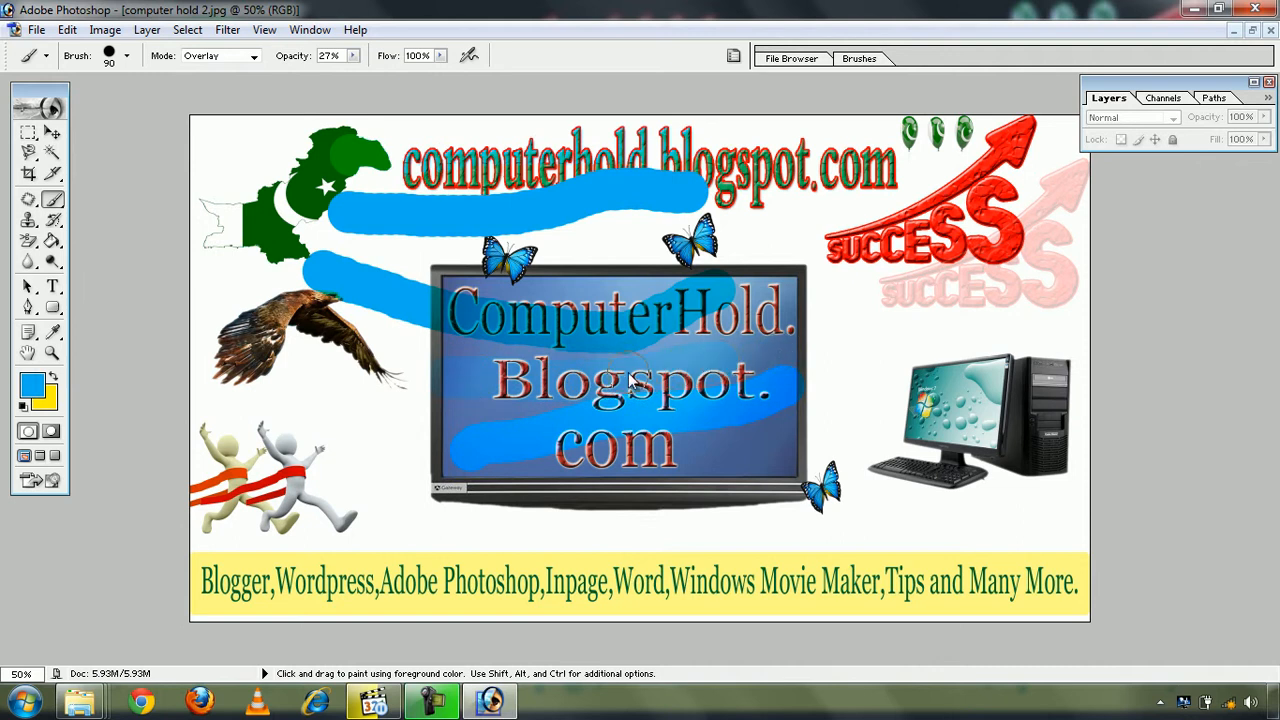
# Reset the brush opacity to 100% and the brush mode to Normal.
pyautogui.click(440, 56)
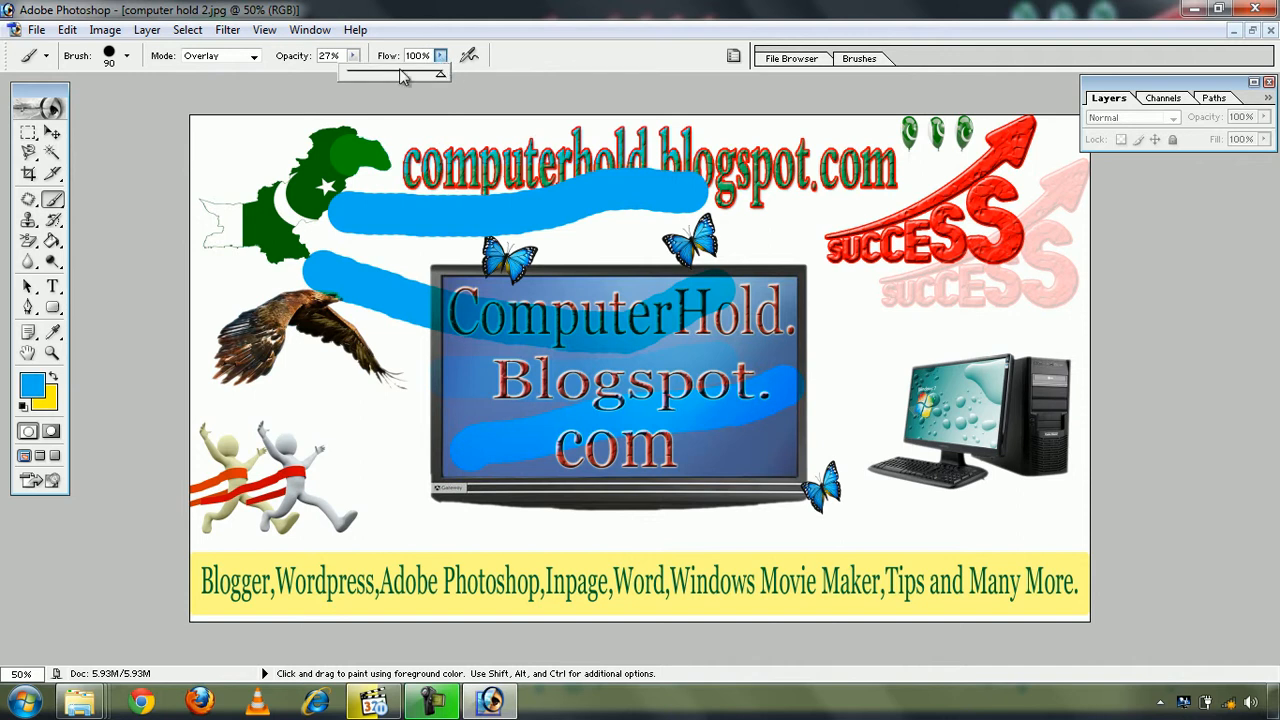
pyautogui.click(353, 57)
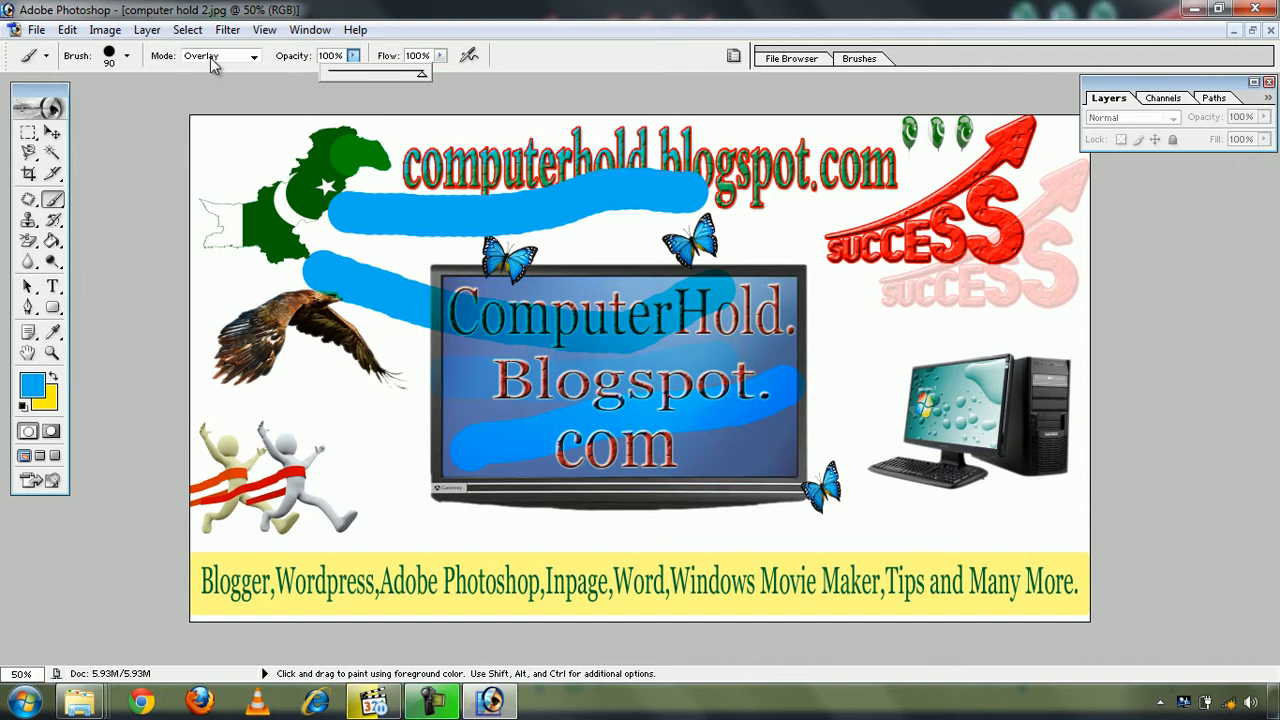
pyautogui.click(255, 58)
pyautogui.click(221, 69)
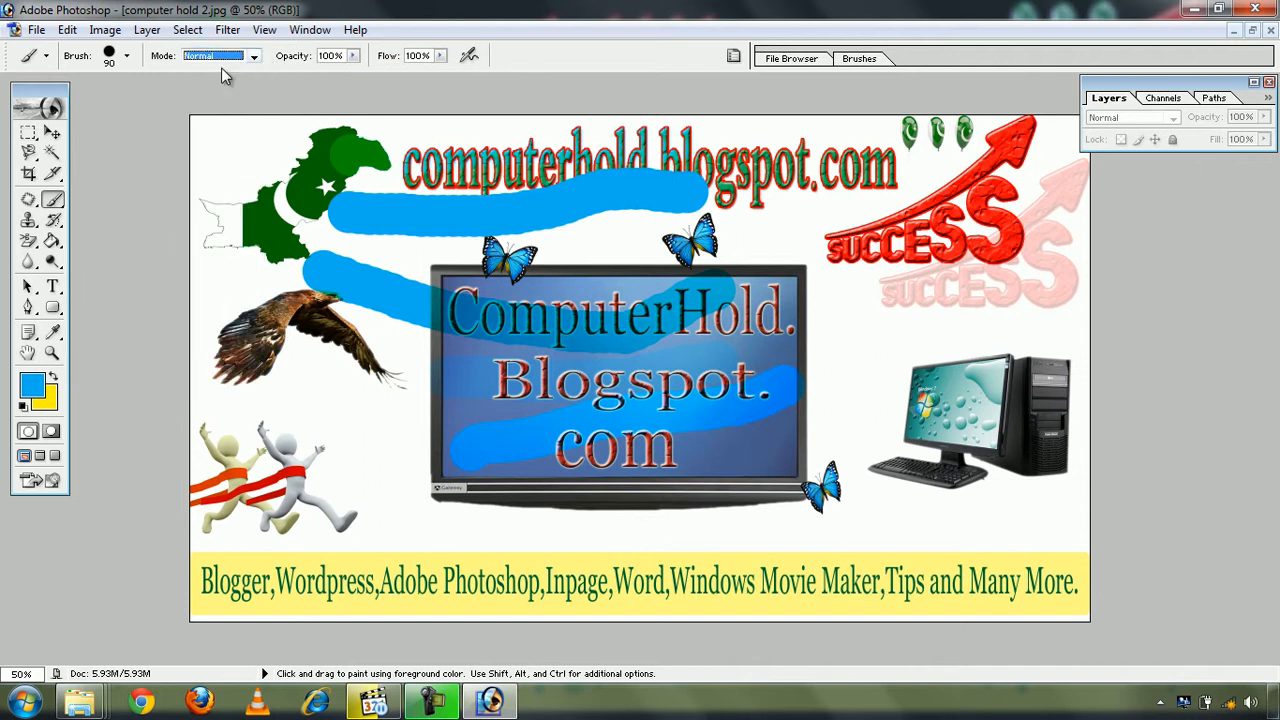
# Undo all the brush strokes painted on the image.
pyautogui.click(128, 57)
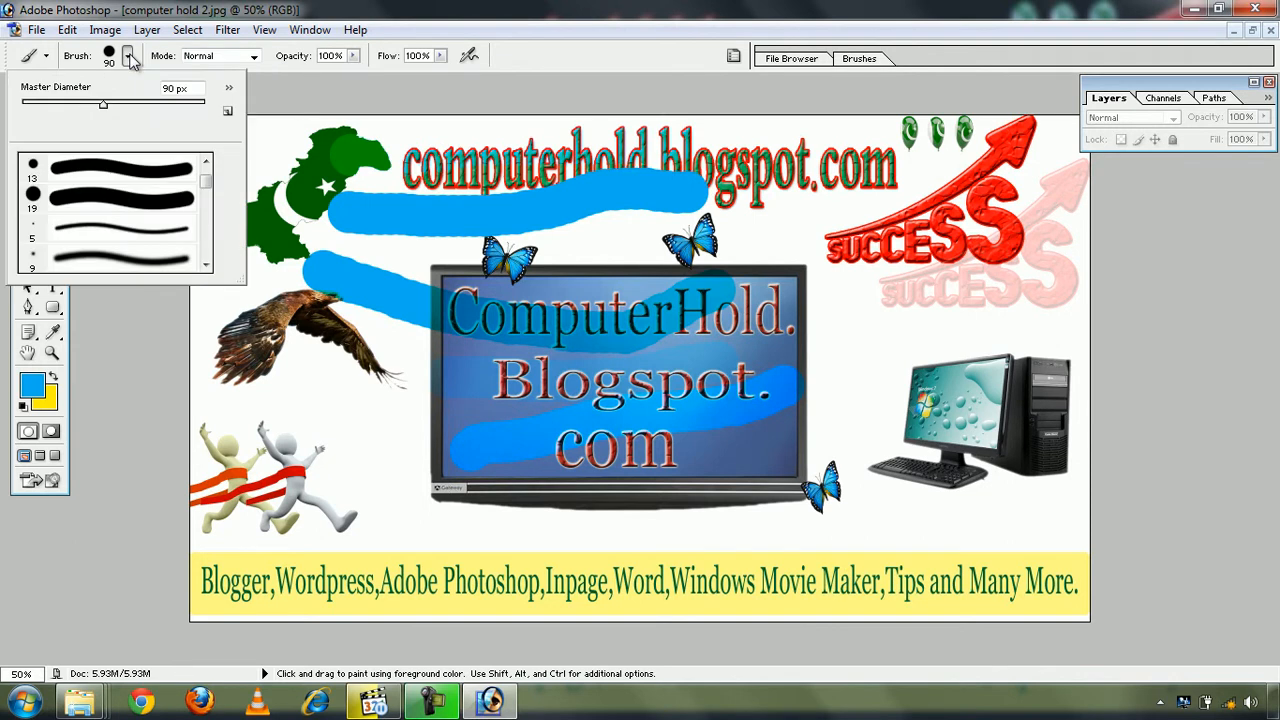
pyautogui.click(129, 58)
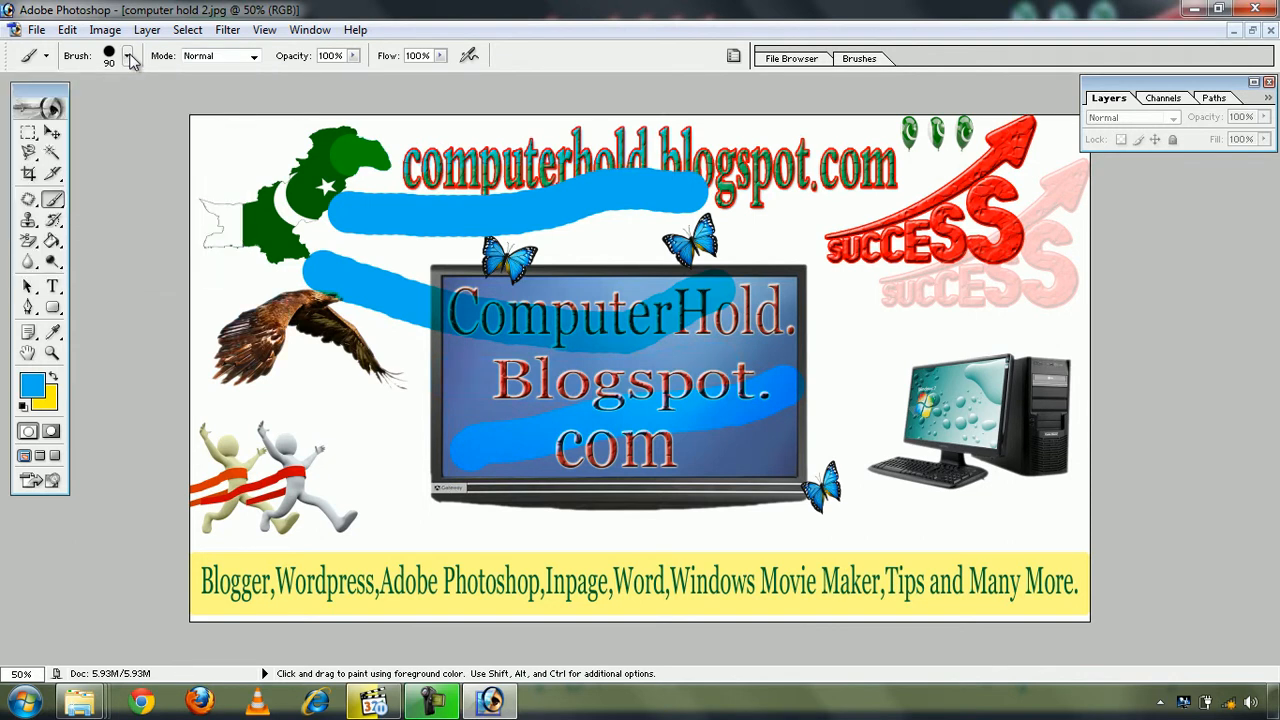
pyautogui.hotkey('ctrl', 'alt', 'z')
pyautogui.hotkey('ctrl', 'alt', 'z')
pyautogui.hotkey('ctrl', 'alt', 'z')
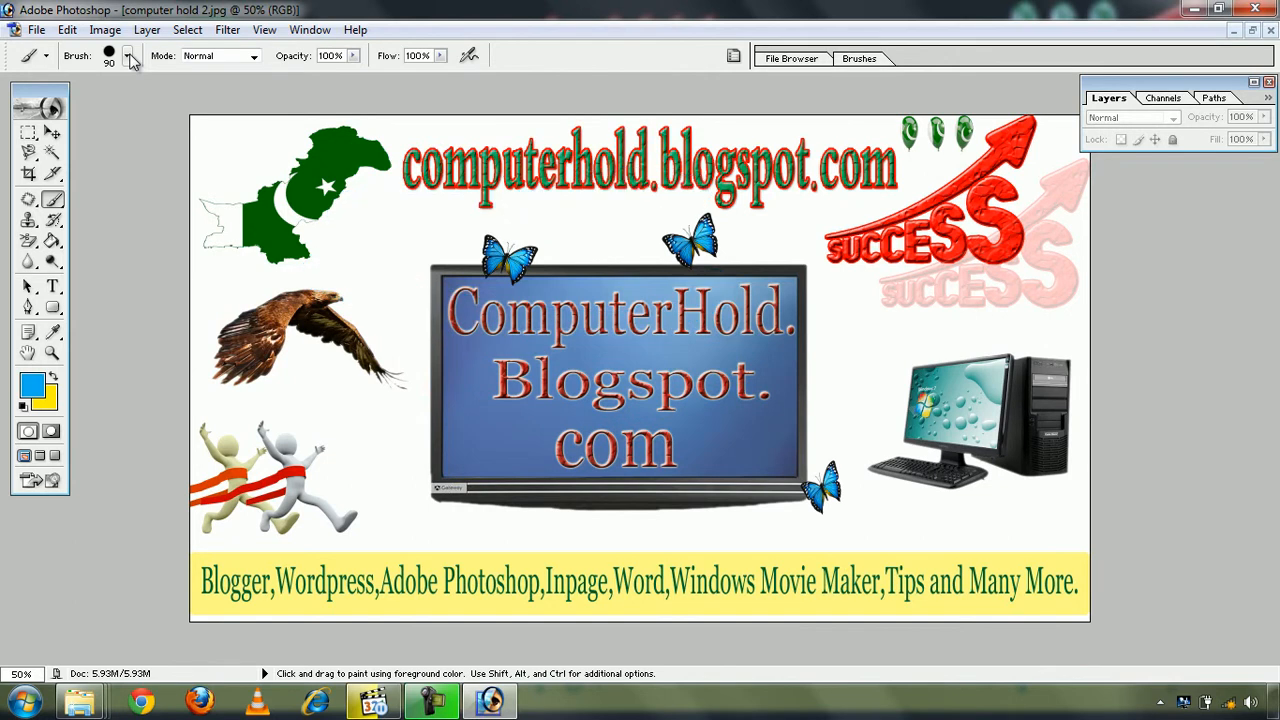
# Choose the soft round 27 px brush preset.
pyautogui.click(128, 57)
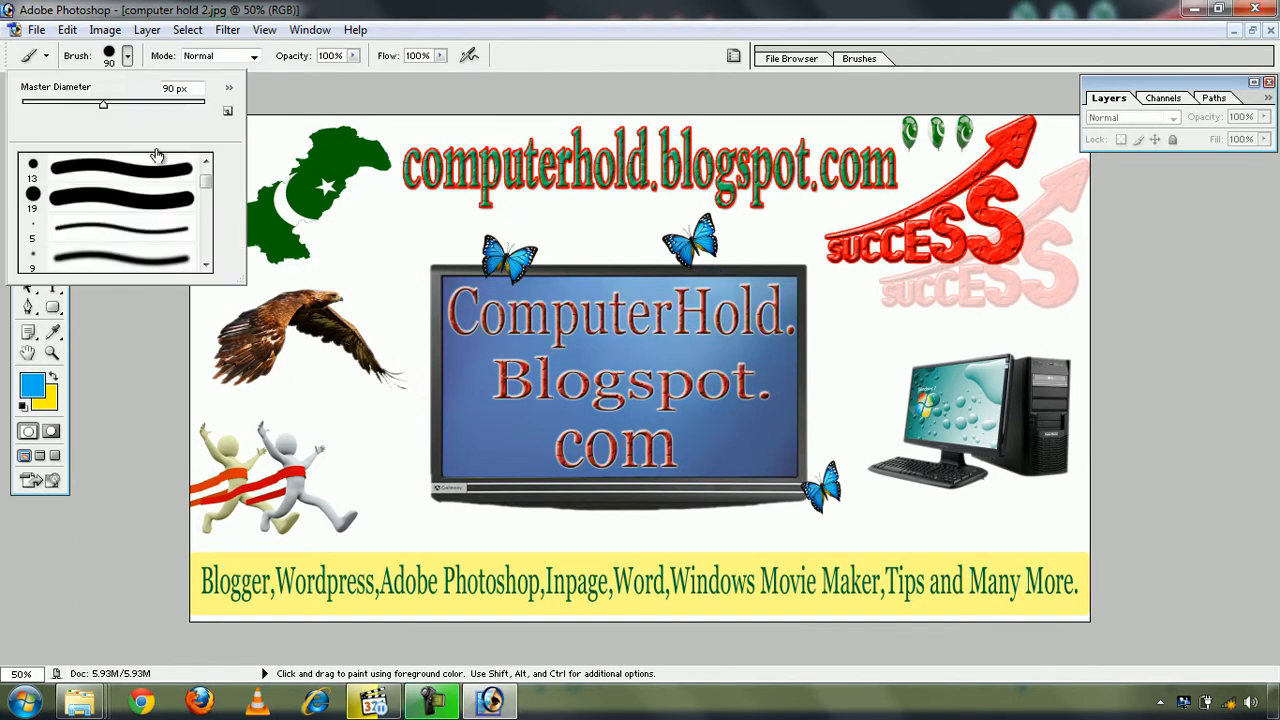
pyautogui.moveTo(205, 191); pyautogui.dragTo(207, 199)
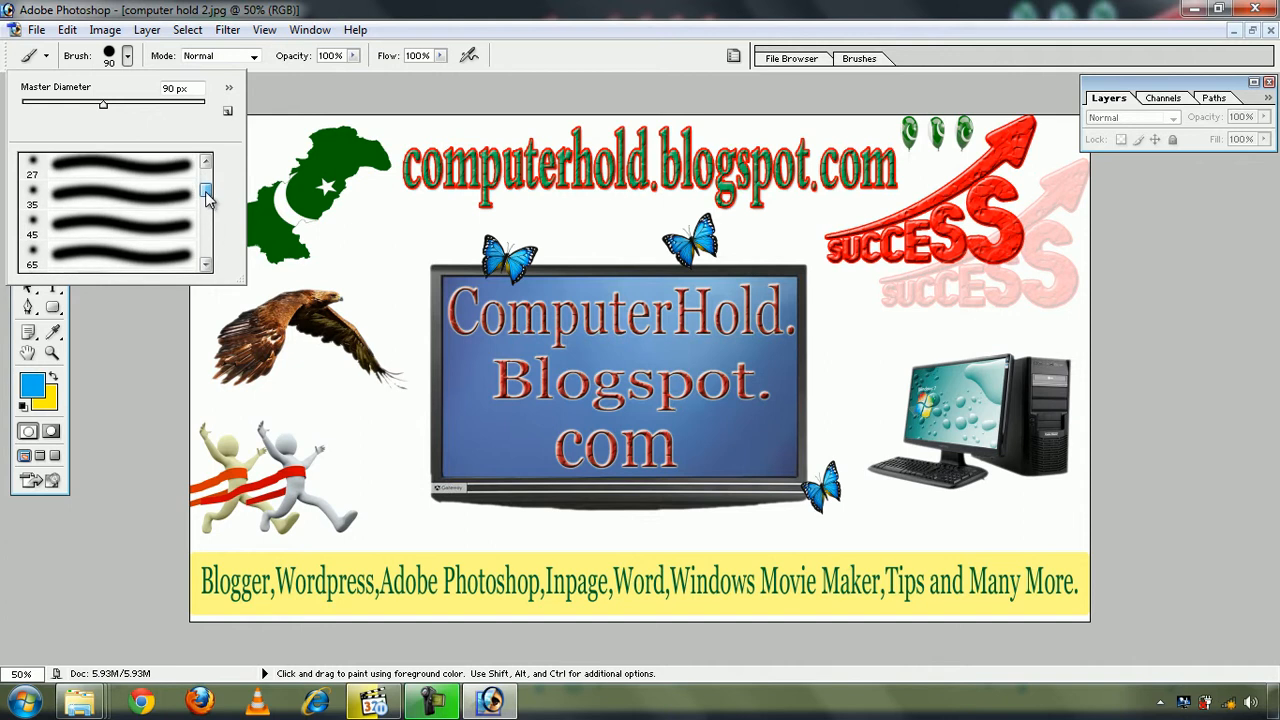
pyautogui.click(110, 170)
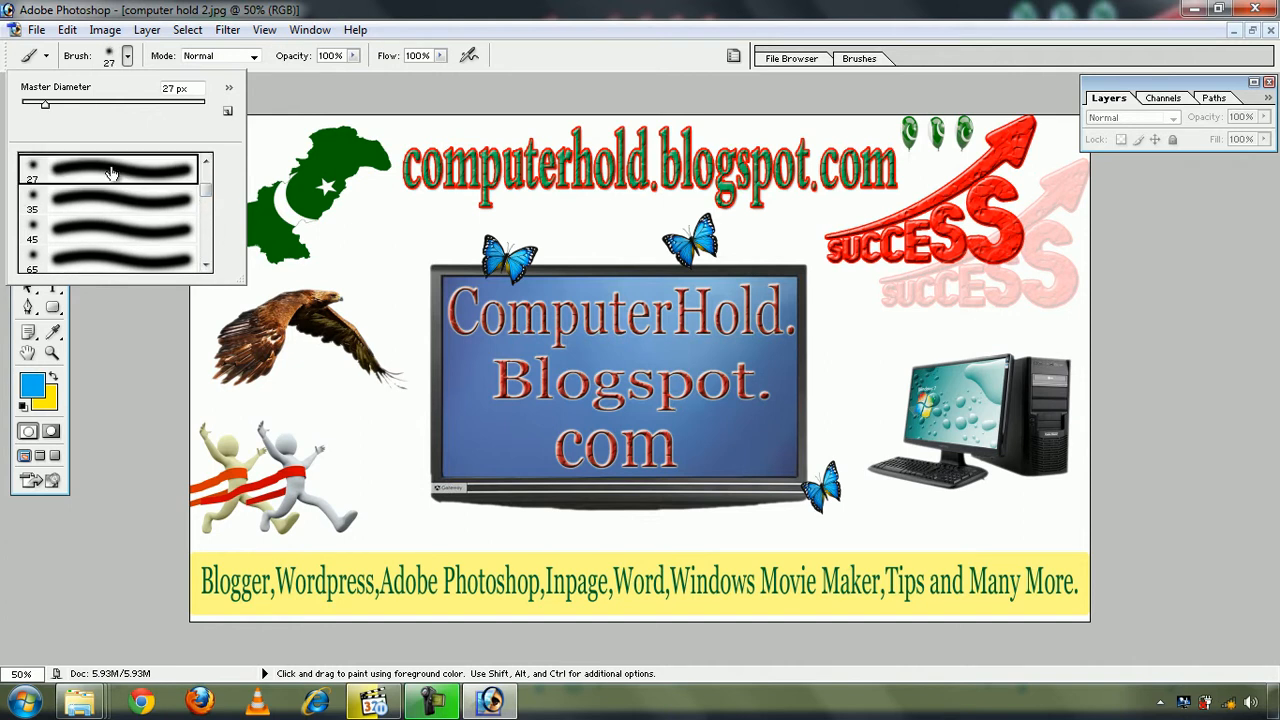
pyautogui.click(128, 57)
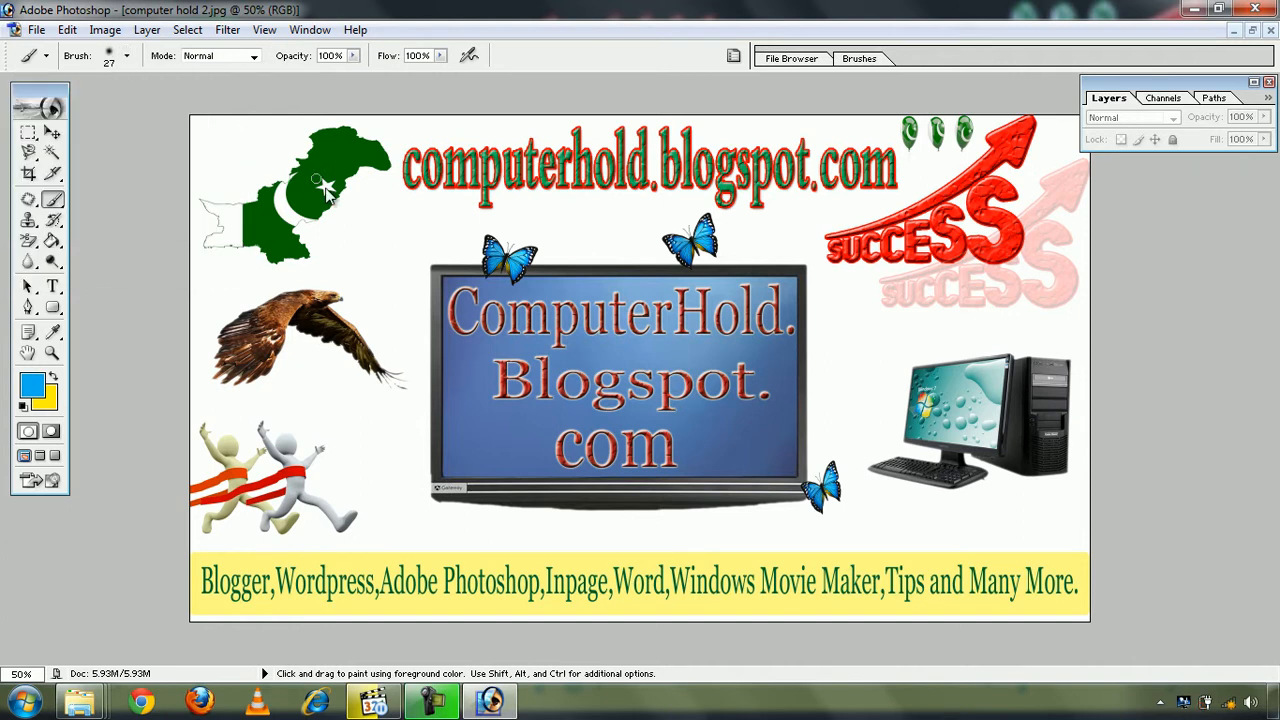
# Enlarge the soft brush to 125 px and paint two blue strokes across the ComputerHold and Blogspot text on the monitor.
pyautogui.press(']')
pyautogui.press(']')
pyautogui.press(']')
pyautogui.press(']')
pyautogui.moveTo(430, 297)
pyautogui.mouseDown()
pyautogui.moveTo(691, 332)
pyautogui.moveTo(795, 322)
pyautogui.mouseUp()
pyautogui.moveTo(415, 368)
pyautogui.mouseDown()
pyautogui.moveTo(605, 412)
pyautogui.moveTo(785, 395)
pyautogui.mouseUp()
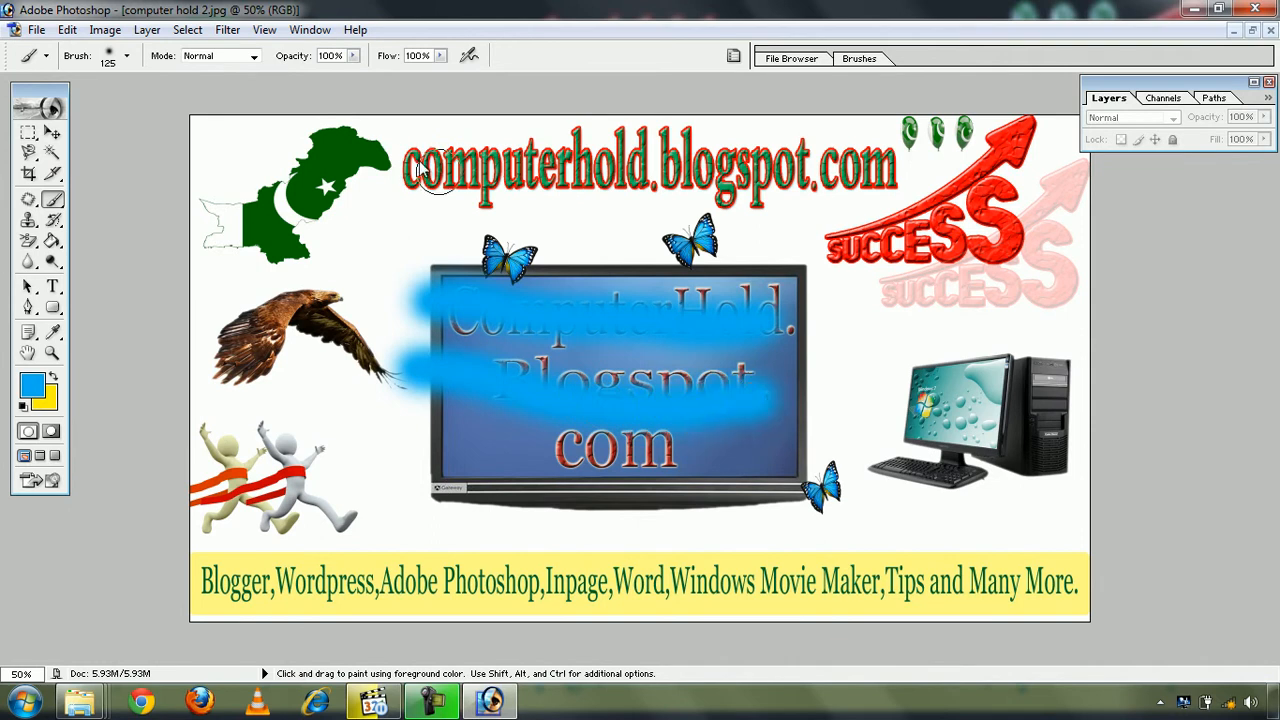
# Set the brush opacity to 22% and paint a blue stroke across the "com" text on the monitor.
pyautogui.click(353, 56)
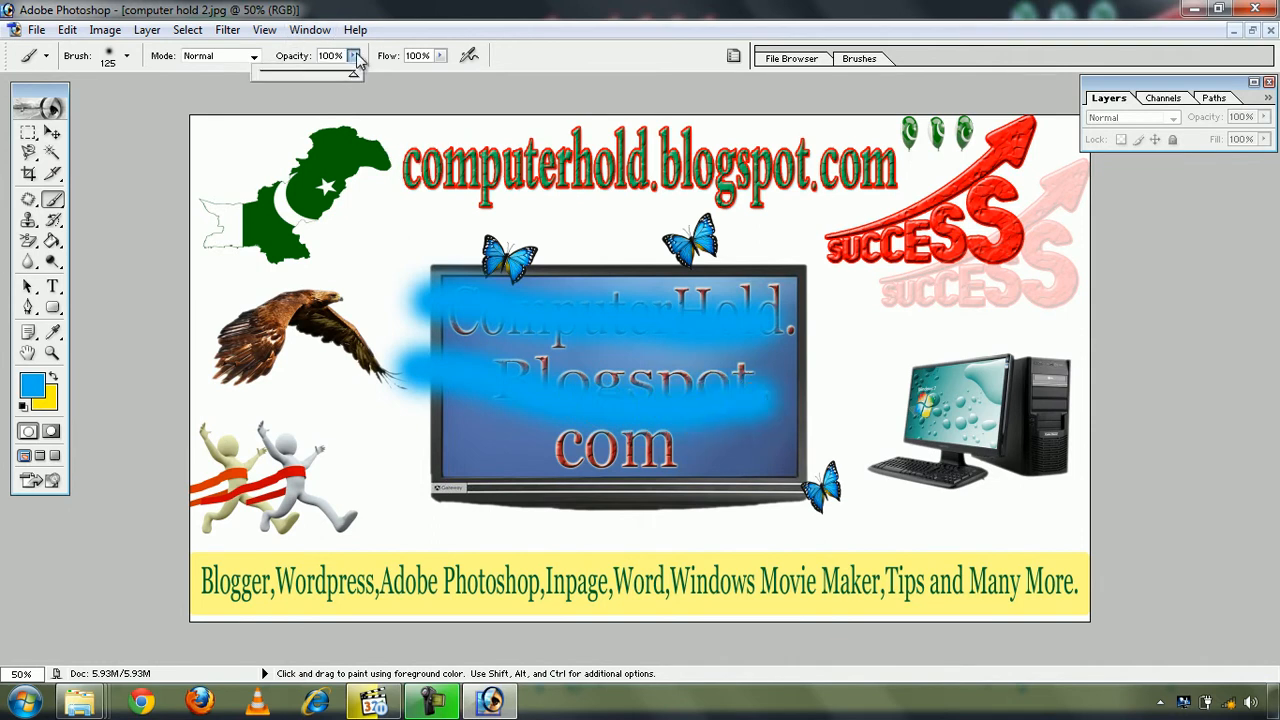
pyautogui.click(281, 73)
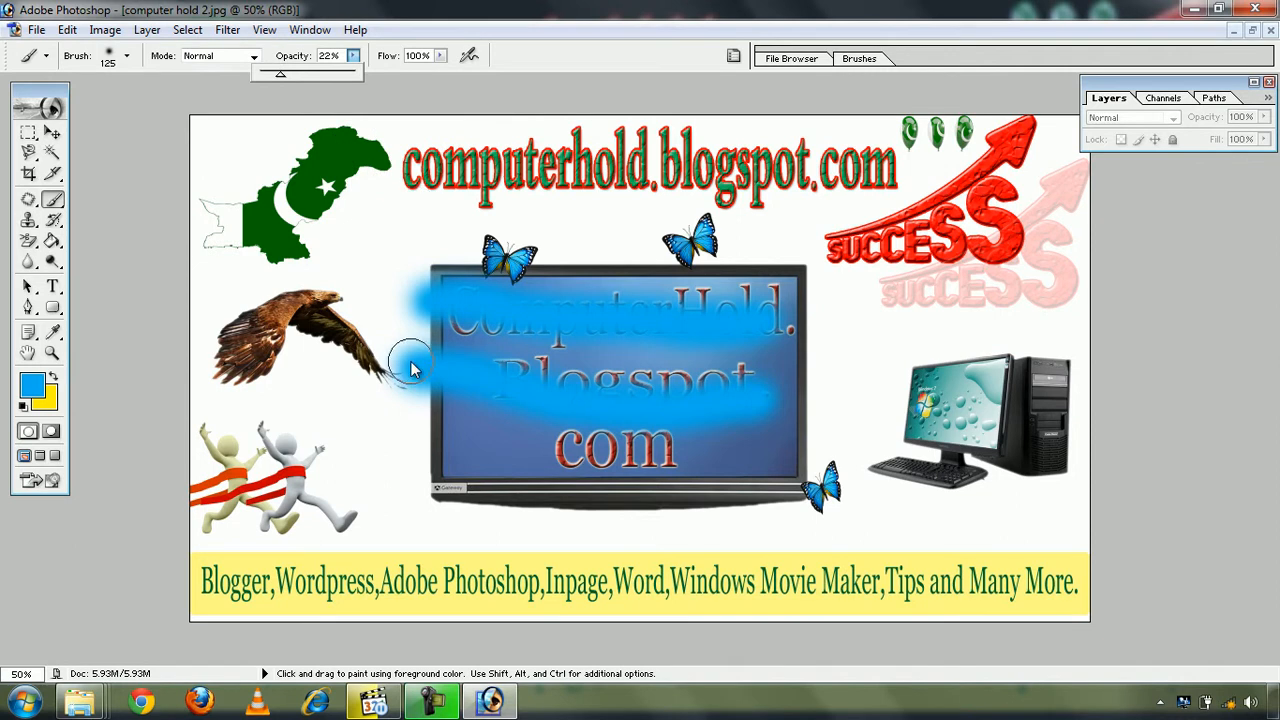
pyautogui.moveTo(420, 450)
pyautogui.mouseDown()
pyautogui.moveTo(617, 470)
pyautogui.moveTo(748, 466)
pyautogui.mouseUp()
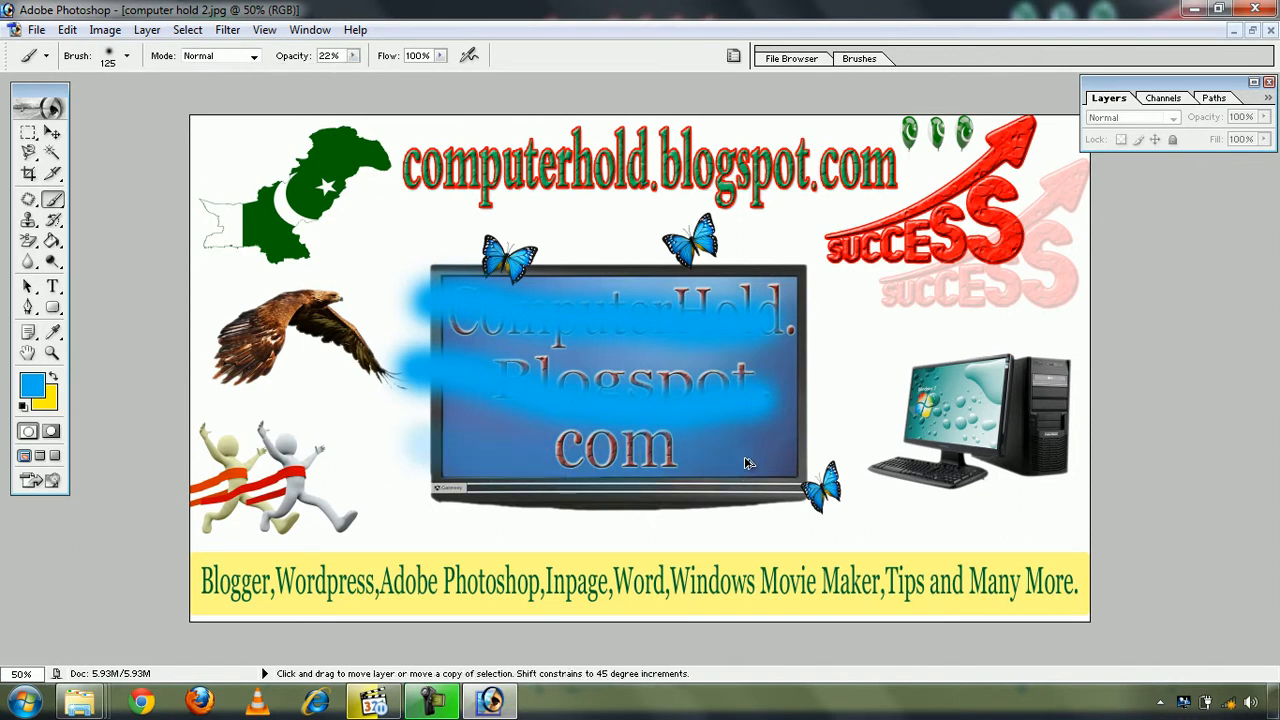
# Undo all the blue soft brush strokes painted over the monitor.
pyautogui.hotkey('ctrl', 'alt', 'z')
pyautogui.hotkey('ctrl', 'alt', 'z')
pyautogui.hotkey('ctrl', 'alt', 'z')
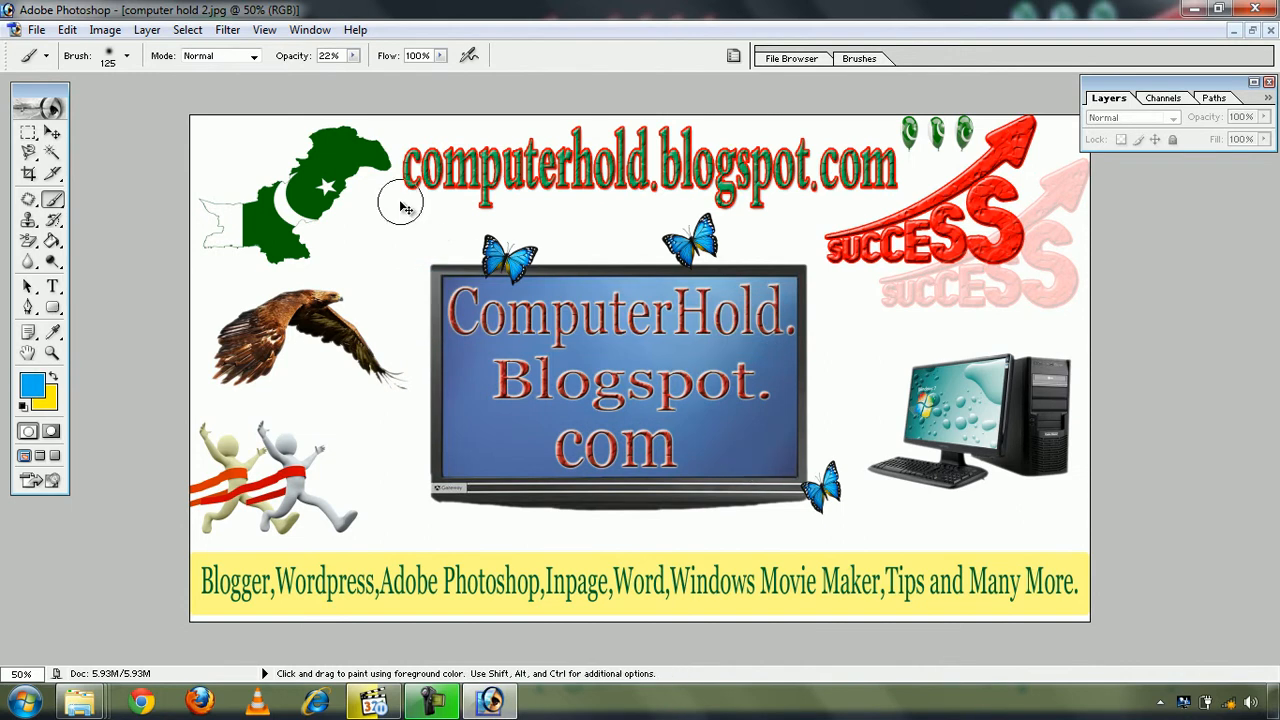
# Choose the 112 px grass brush preset and paint a grass stroke along the base of the monitor.
pyautogui.click(127, 57)
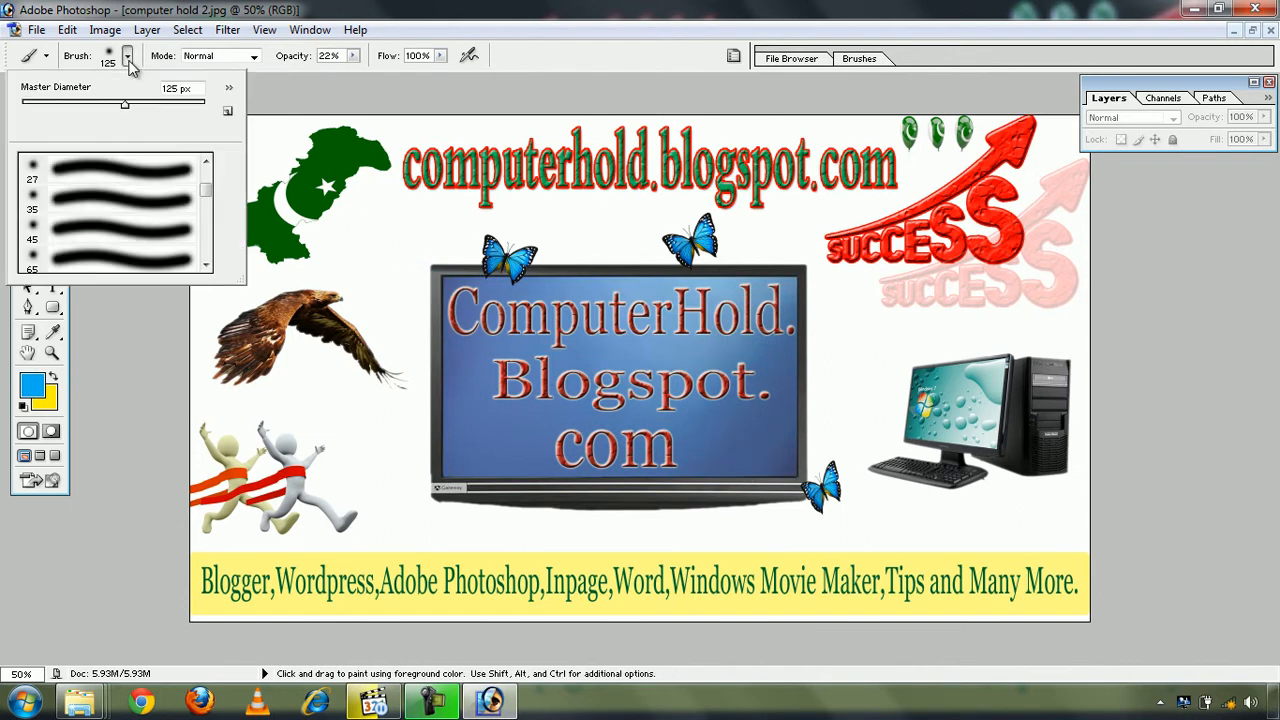
pyautogui.moveTo(208, 190)
pyautogui.mouseDown()
pyautogui.moveTo(212, 268)
pyautogui.moveTo(205, 233)
pyautogui.mouseUp()
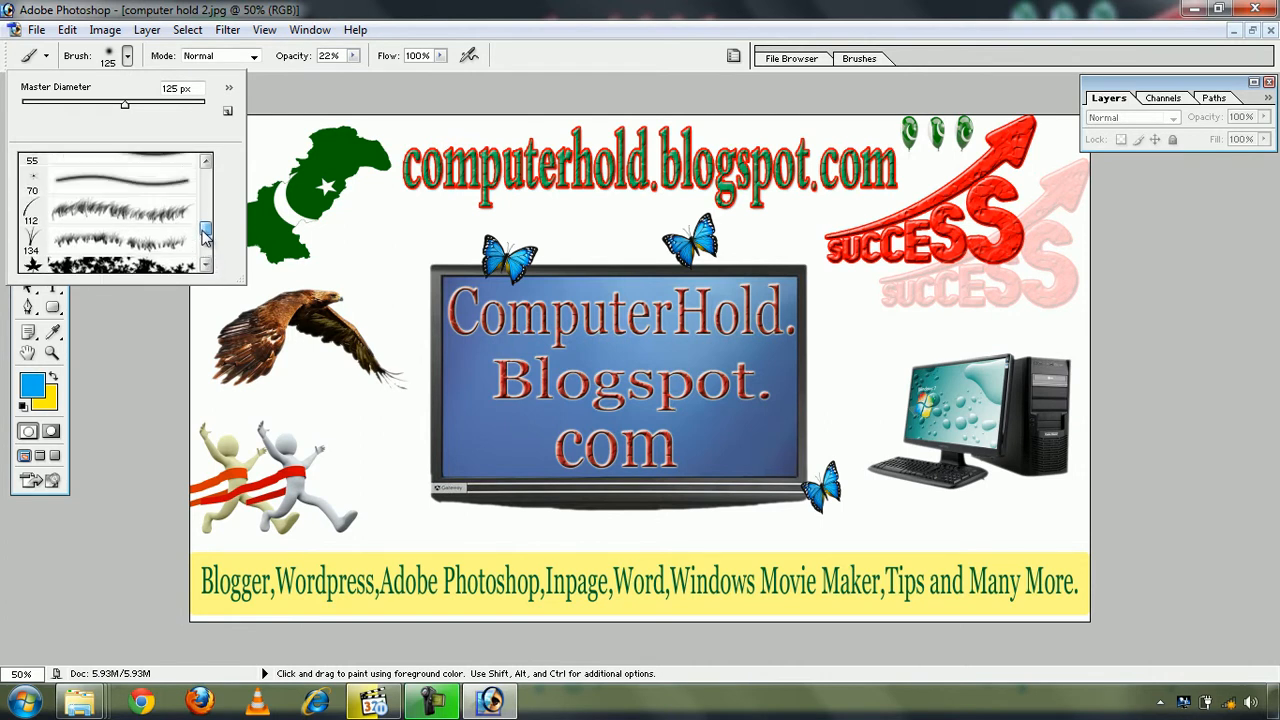
pyautogui.click(88, 212)
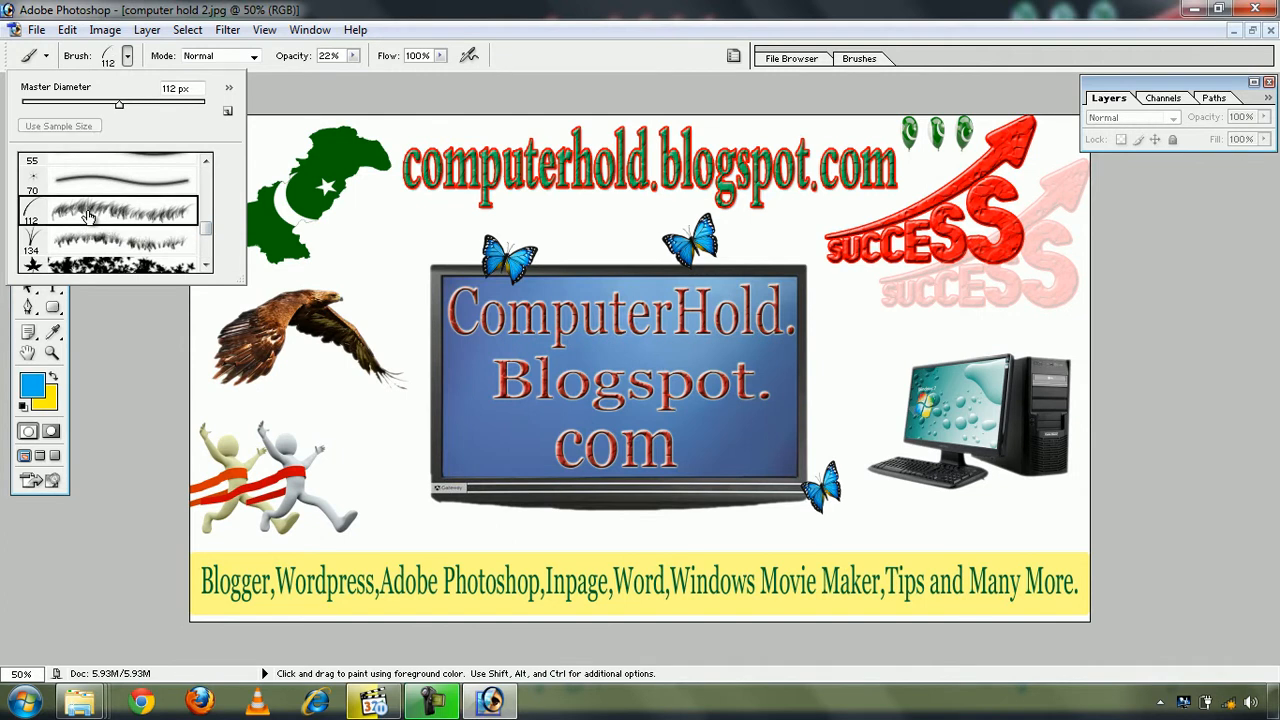
pyautogui.click(127, 56)
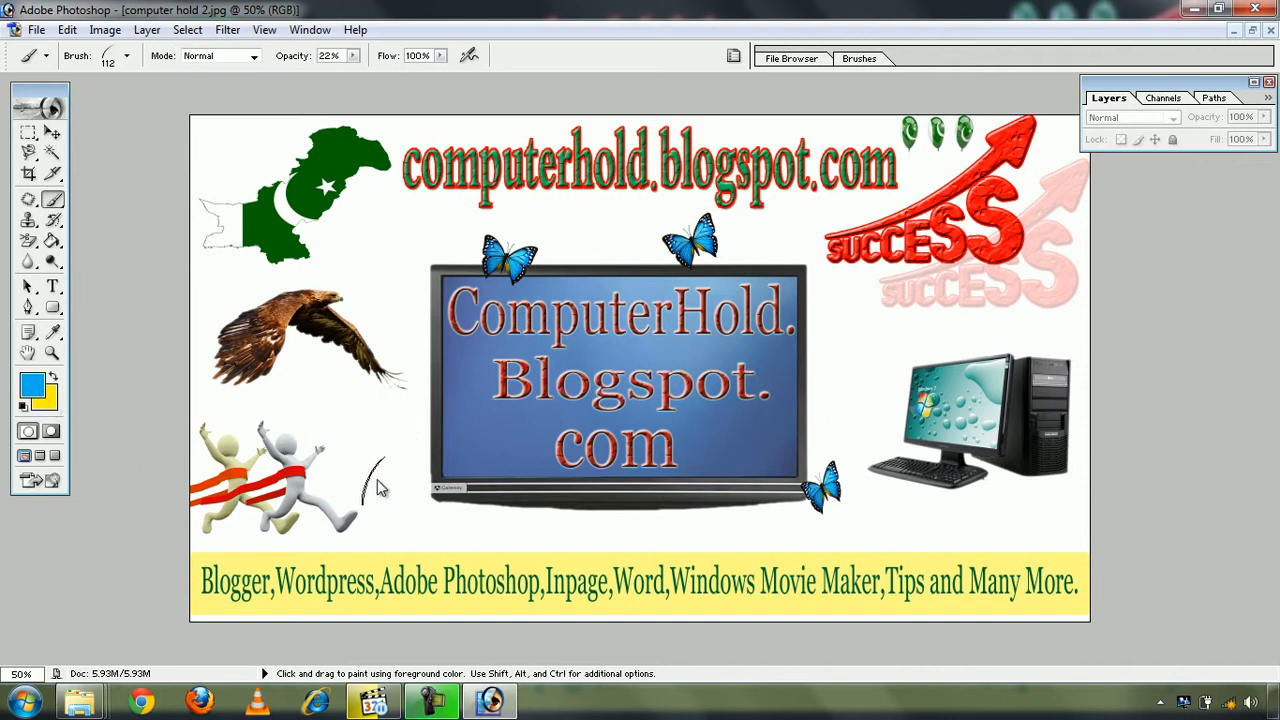
pyautogui.moveTo(410, 497)
pyautogui.mouseDown()
pyautogui.moveTo(483, 509)
pyautogui.moveTo(798, 512)
pyautogui.mouseUp()
# Set the brush opacity to 100% and undo the faint grass stroke.
pyautogui.click(353, 55)
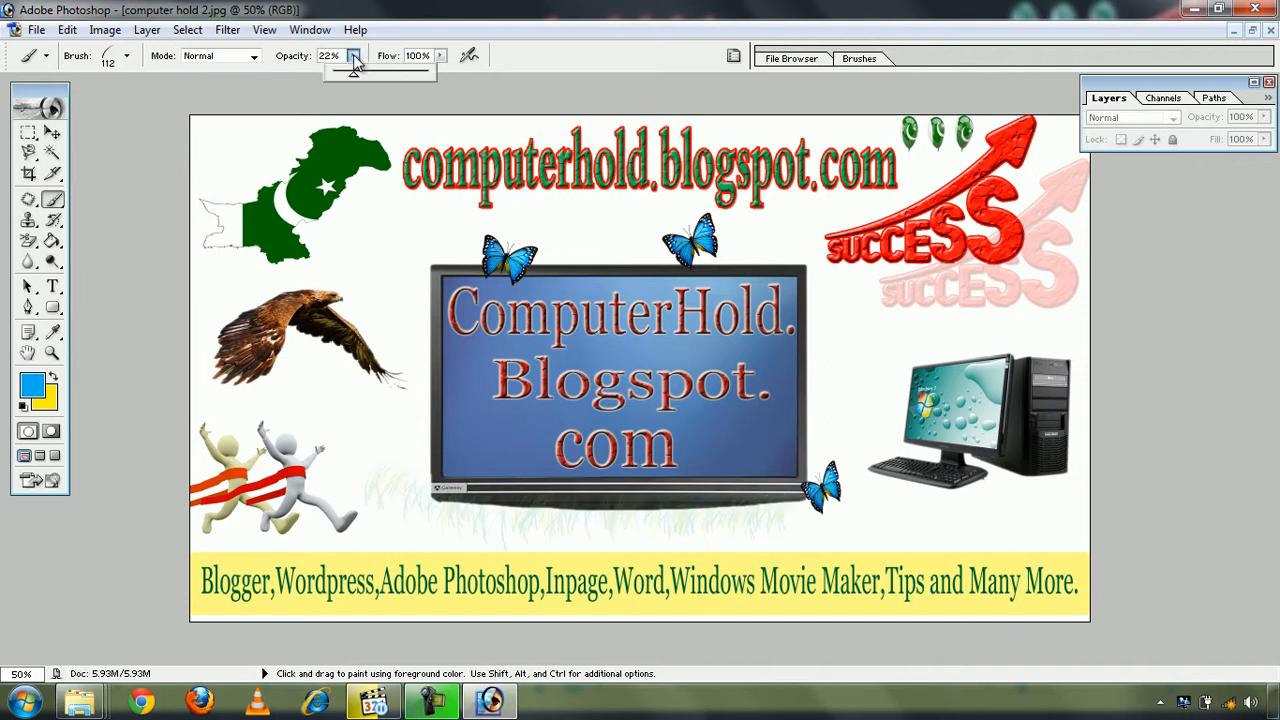
pyautogui.moveTo(352, 77); pyautogui.dragTo(502, 87)
pyautogui.click(355, 57)
pyautogui.hotkey('ctrl', 'z')
# Paint full-opacity grass strokes below the monitor and across its screen, and undo them.
pyautogui.moveTo(388, 524)
pyautogui.mouseDown()
pyautogui.moveTo(524, 532)
pyautogui.moveTo(910, 525)
pyautogui.mouseUp()
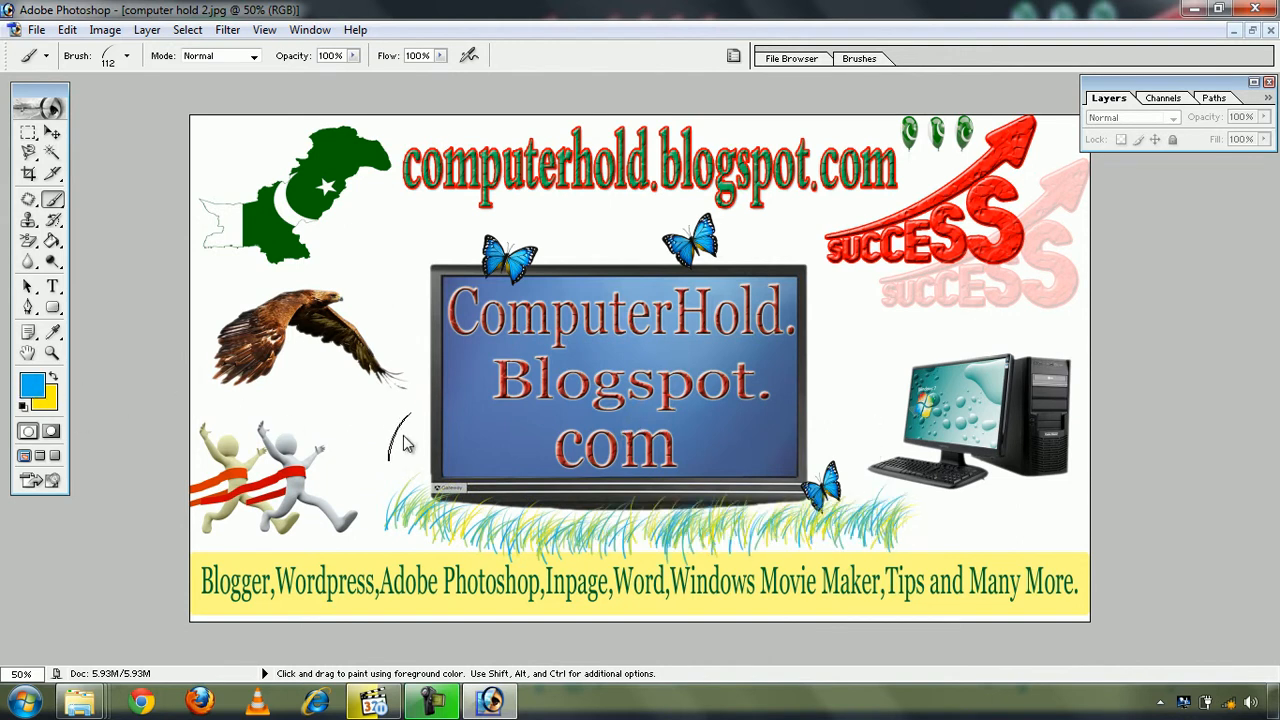
pyautogui.moveTo(409, 443)
pyautogui.mouseDown()
pyautogui.moveTo(873, 447)
pyautogui.moveTo(794, 413)
pyautogui.moveTo(635, 390)
pyautogui.moveTo(400, 382)
pyautogui.mouseUp()
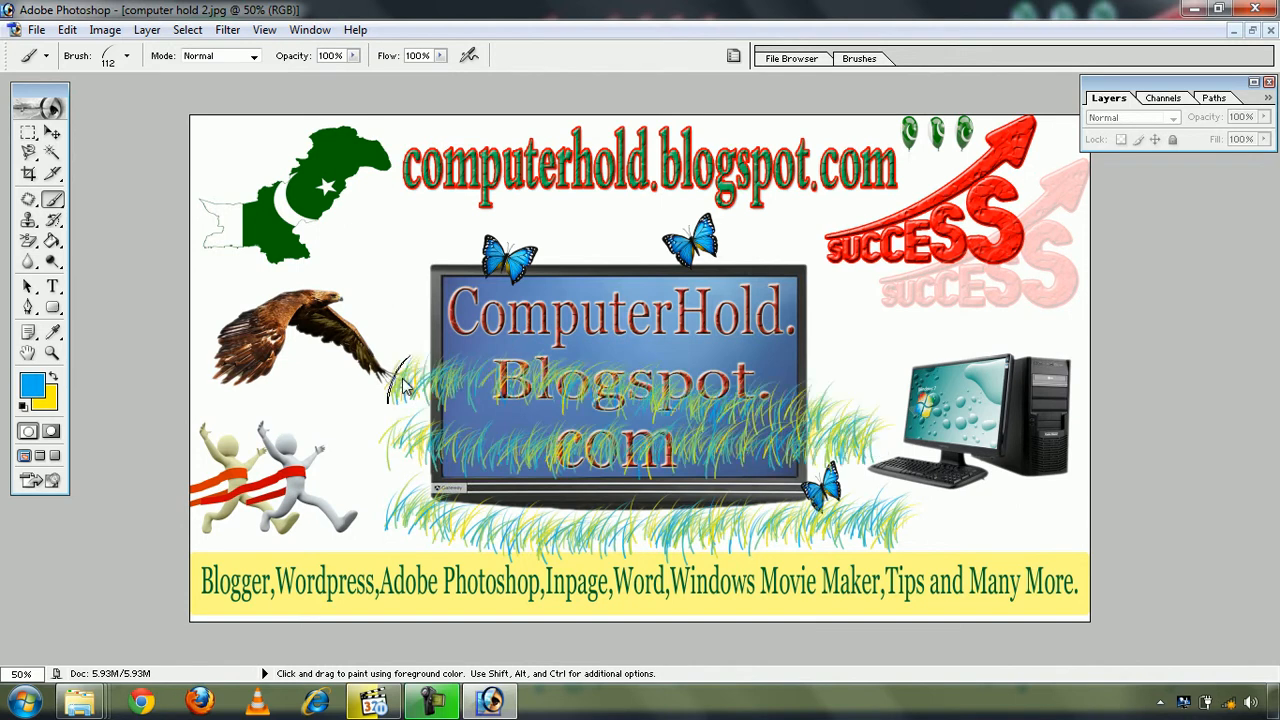
pyautogui.hotkey('ctrl', 'z')
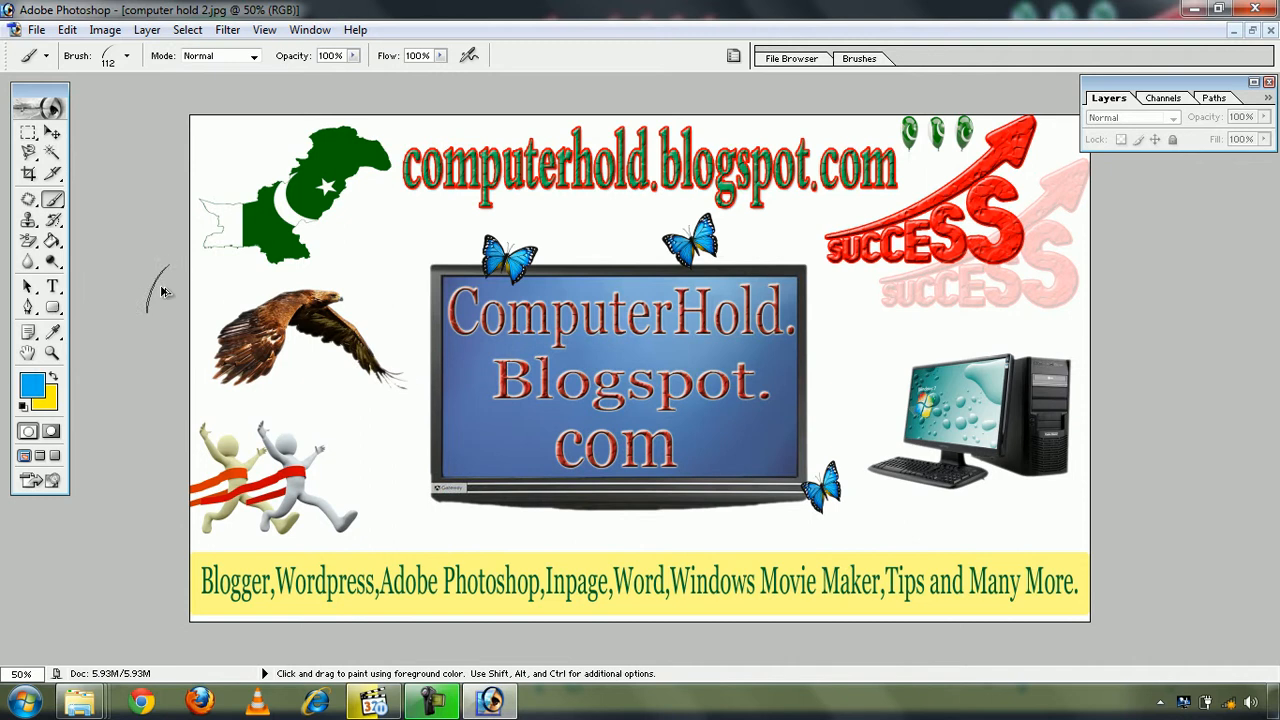
# Choose the 134 px grass brush preset and paint grass along the monitor's base with single tufts near the running figures.
pyautogui.click(126, 56)
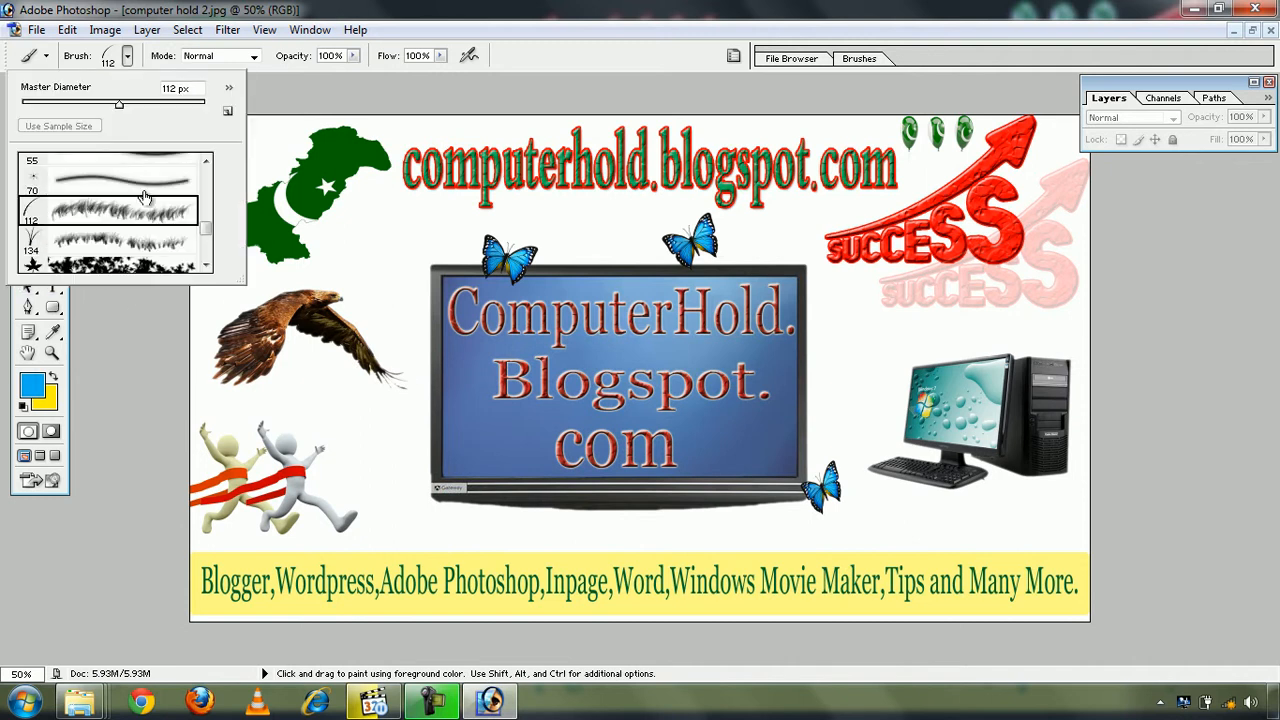
pyautogui.click(90, 238)
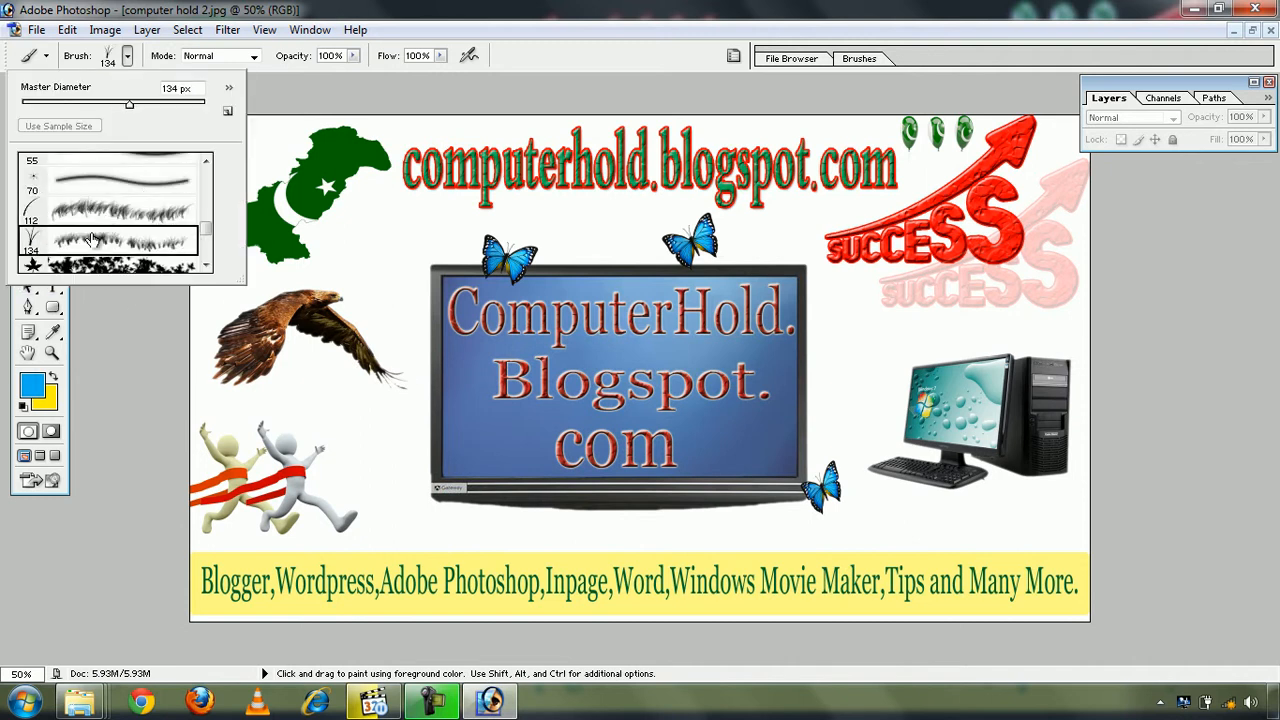
pyautogui.click(126, 56)
pyautogui.moveTo(400, 485); pyautogui.dragTo(848, 515)
pyautogui.moveTo(668, 520)
pyautogui.mouseDown()
pyautogui.moveTo(457, 505)
pyautogui.moveTo(410, 512)
pyautogui.mouseUp()
pyautogui.click(408, 412)
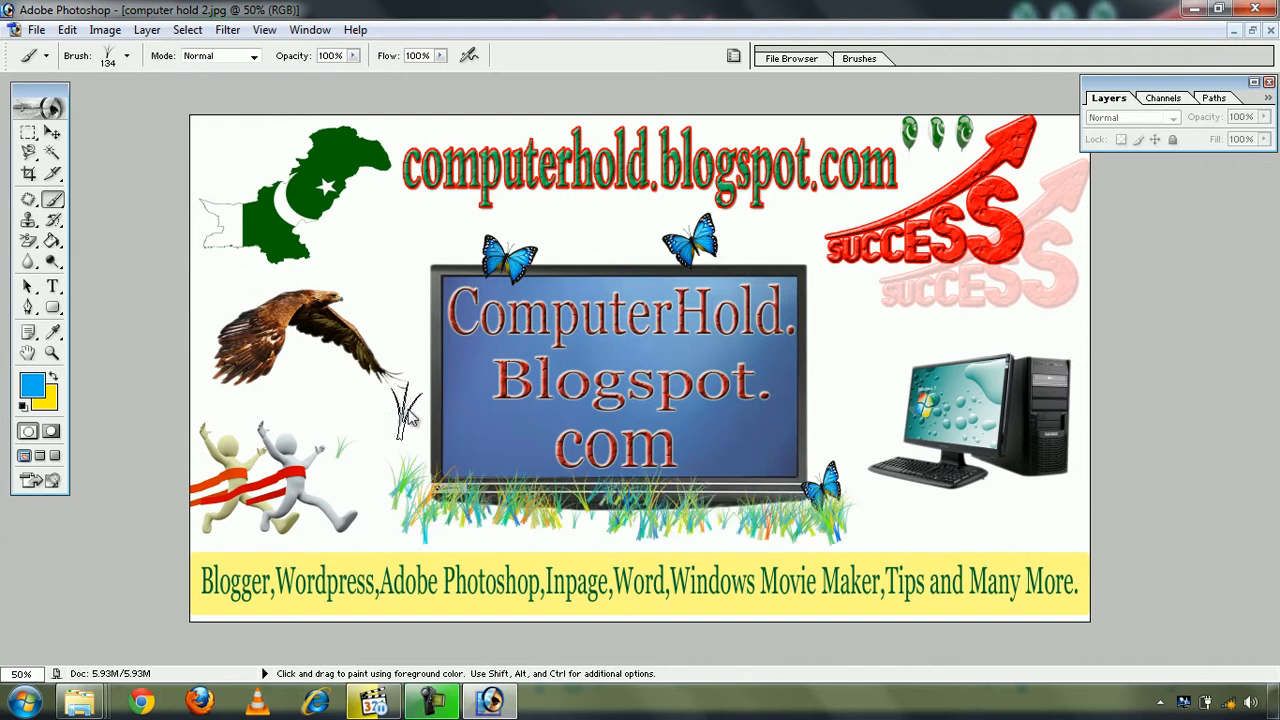
pyautogui.click(318, 418)
pyautogui.moveTo(380, 514)
pyautogui.mouseDown()
pyautogui.moveTo(800, 473)
pyautogui.moveTo(842, 478)
pyautogui.mouseUp()
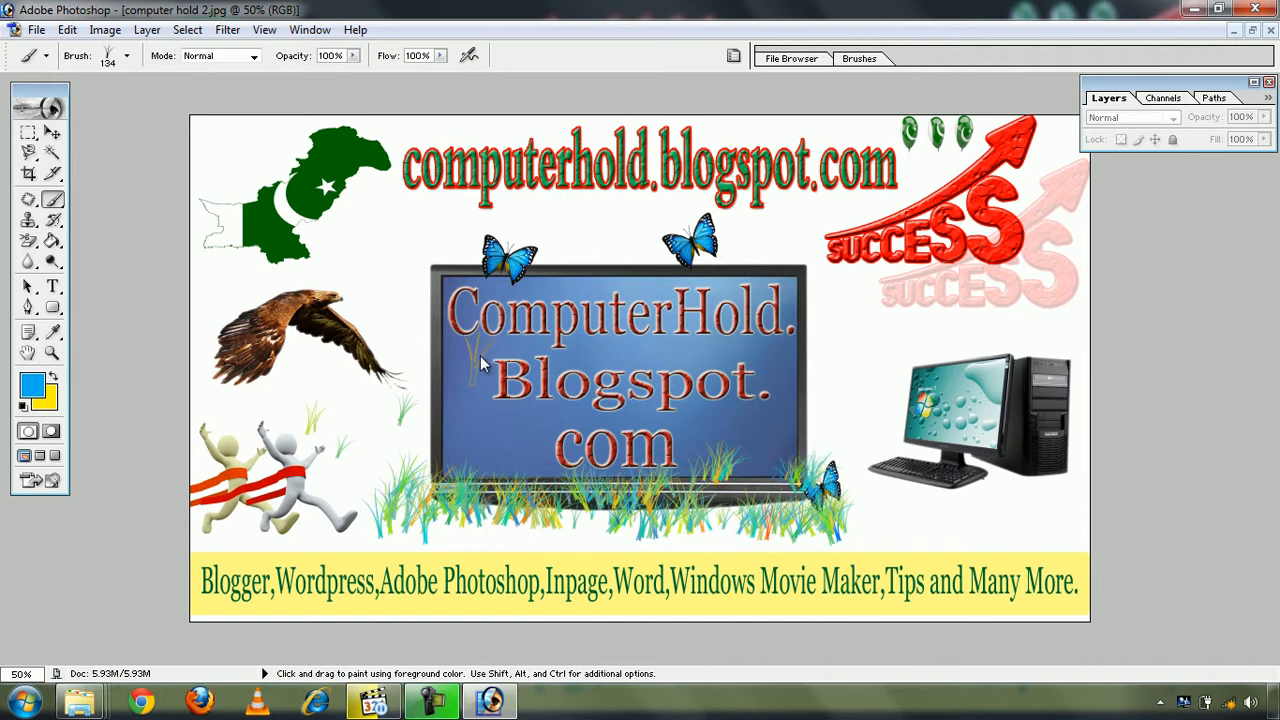
# Set the foreground color to FOCOLTONE 1071 and the background color to FOCOLTONE 1073.
pyautogui.click(38, 392)
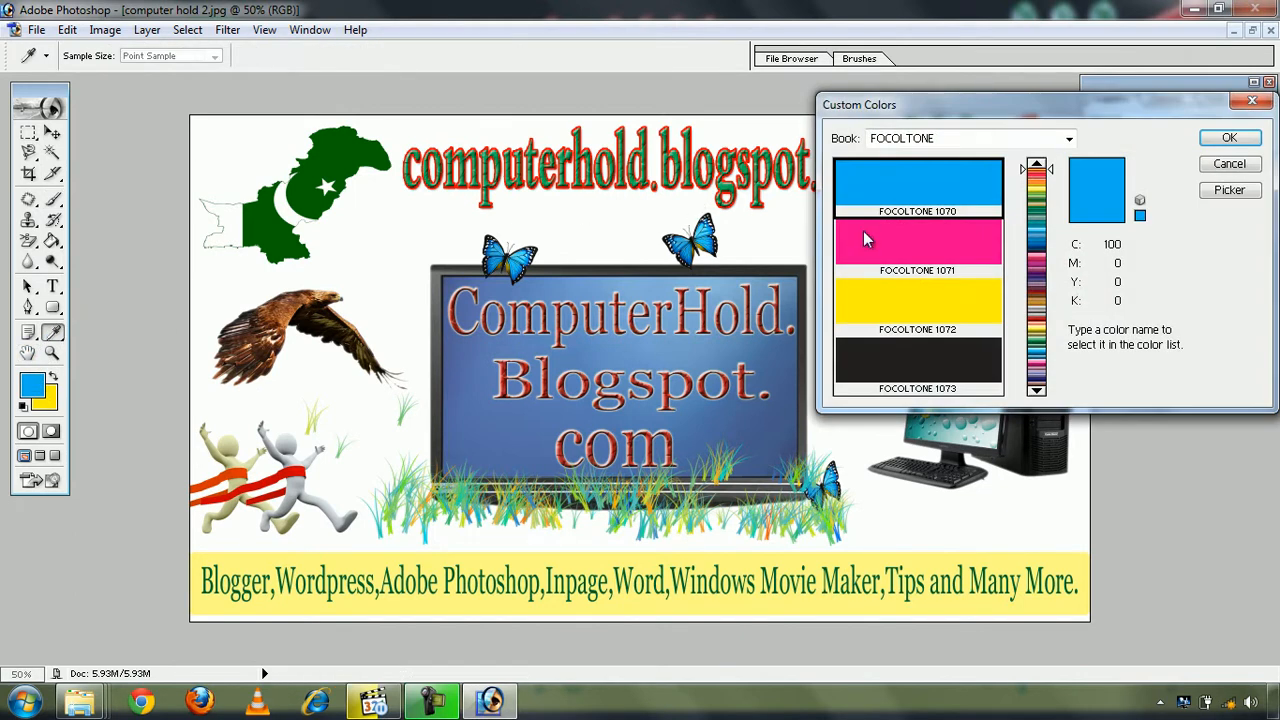
pyautogui.click(900, 250)
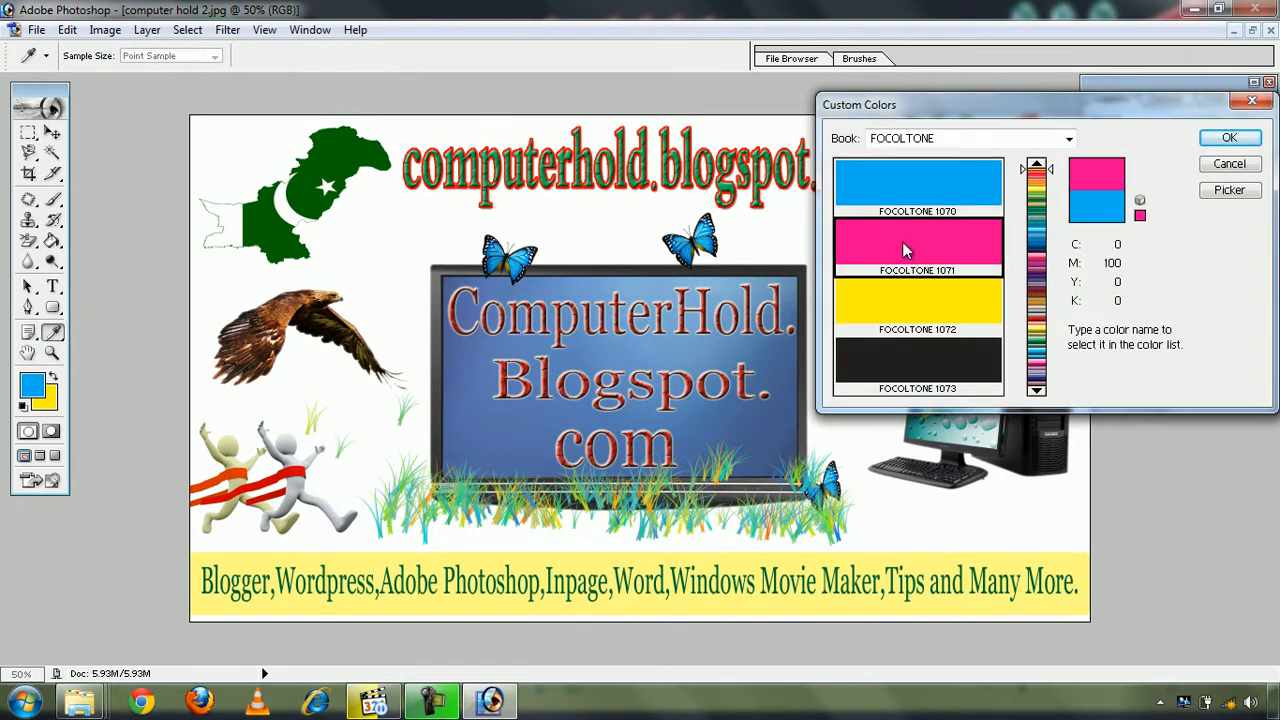
pyautogui.click(1229, 137)
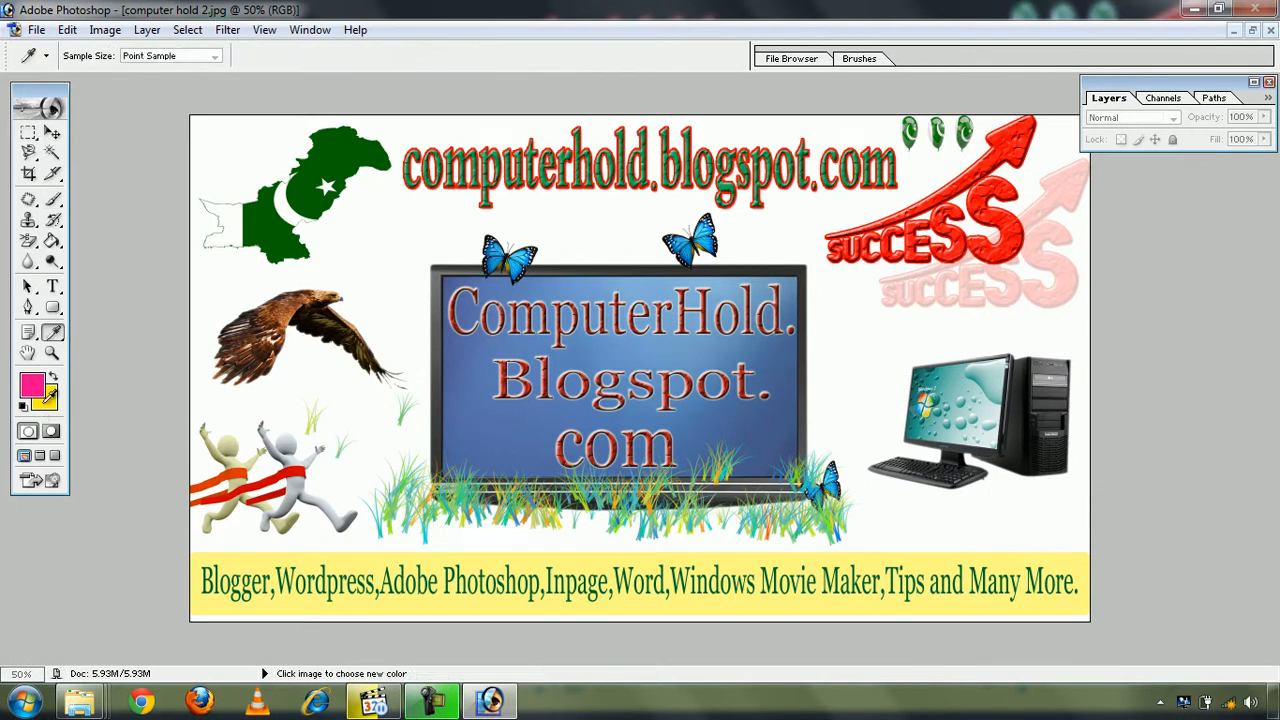
pyautogui.click(43, 403)
pyautogui.click(905, 356)
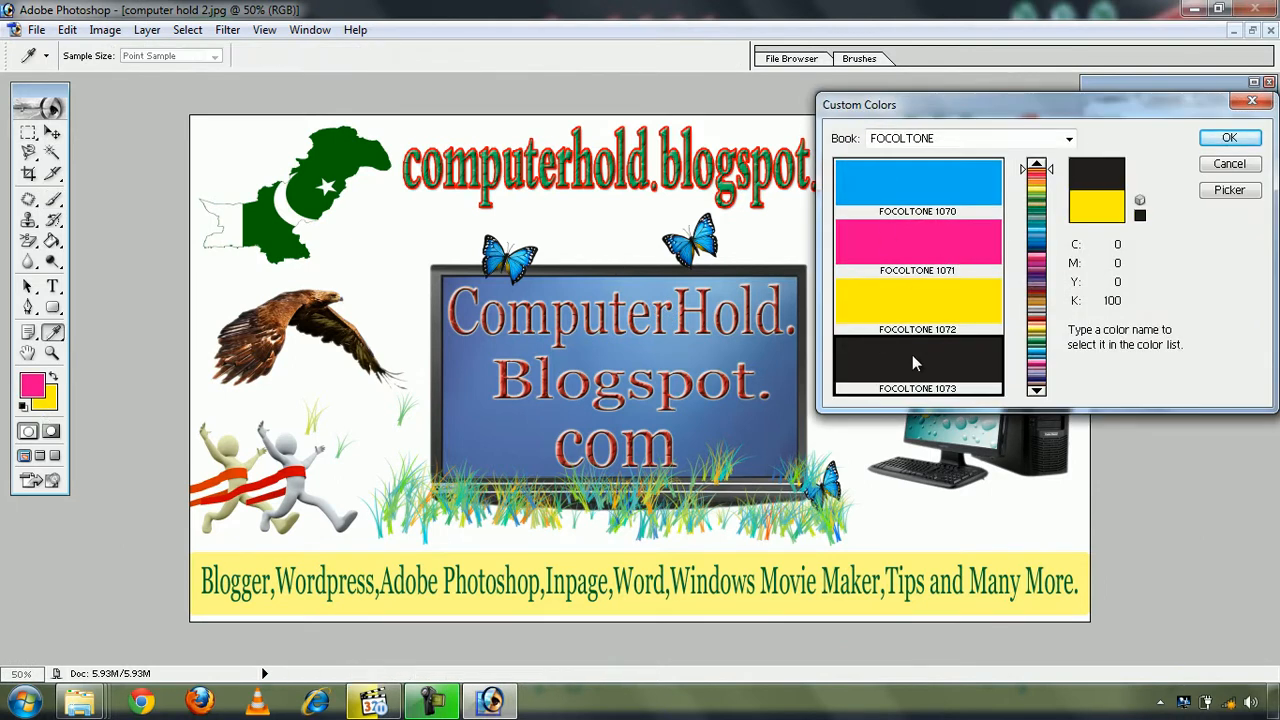
pyautogui.click(1232, 137)
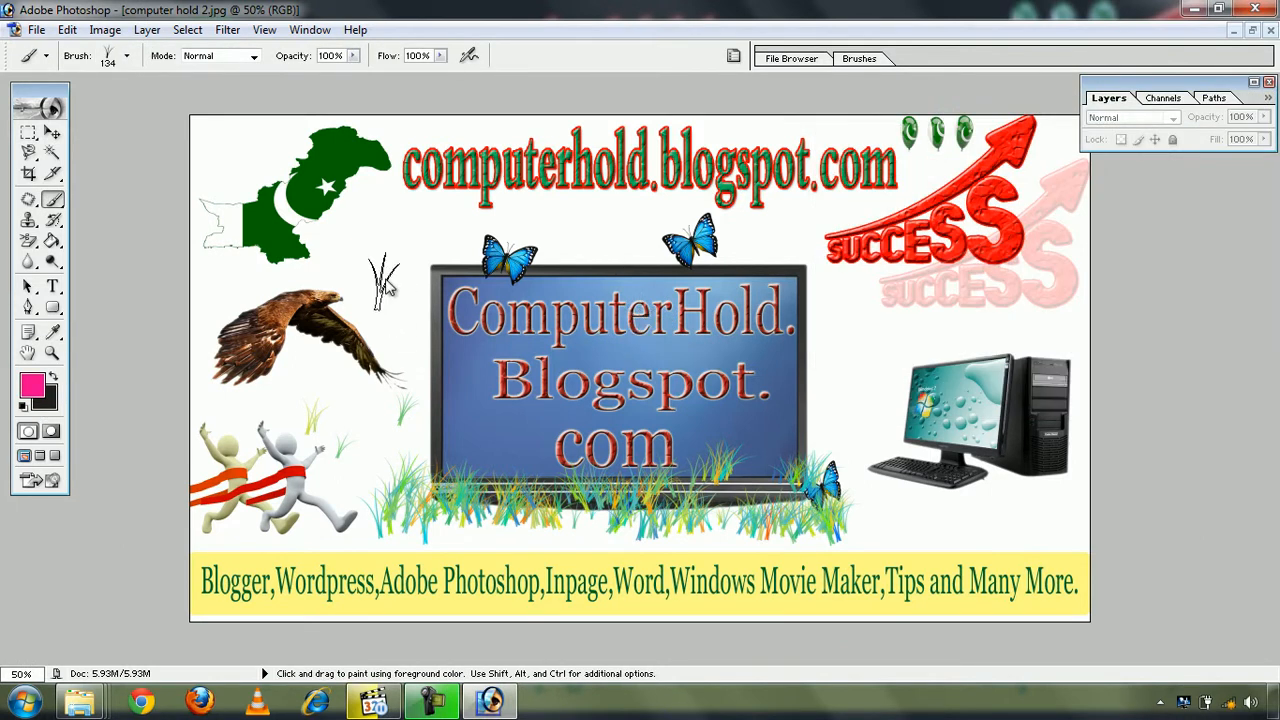
# Paint pink and black grass strokes across the upper half of the image, and undo all the grass painted so far.
pyautogui.moveTo(362, 236)
pyautogui.mouseDown()
pyautogui.moveTo(506, 223)
pyautogui.moveTo(631, 241)
pyautogui.moveTo(803, 228)
pyautogui.moveTo(754, 201)
pyautogui.moveTo(341, 165)
pyautogui.moveTo(276, 212)
pyautogui.moveTo(238, 266)
pyautogui.moveTo(888, 318)
pyautogui.mouseUp()
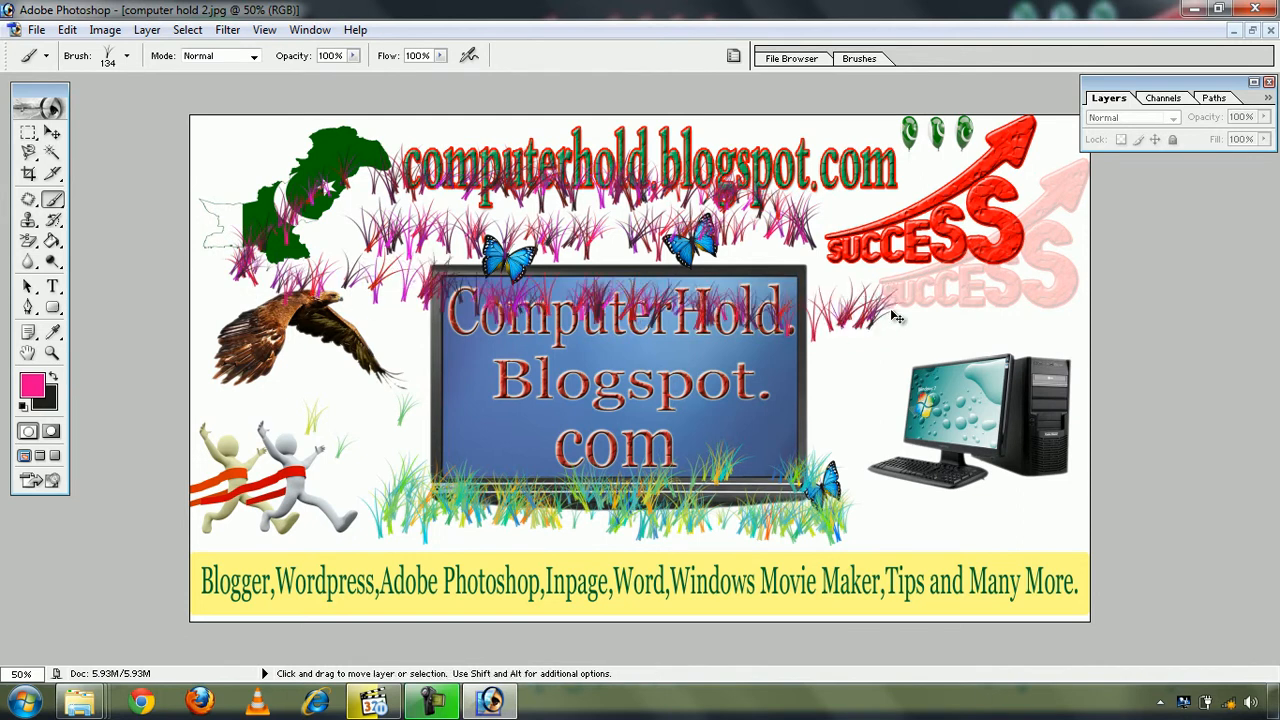
pyautogui.hotkey('ctrl', 'z')
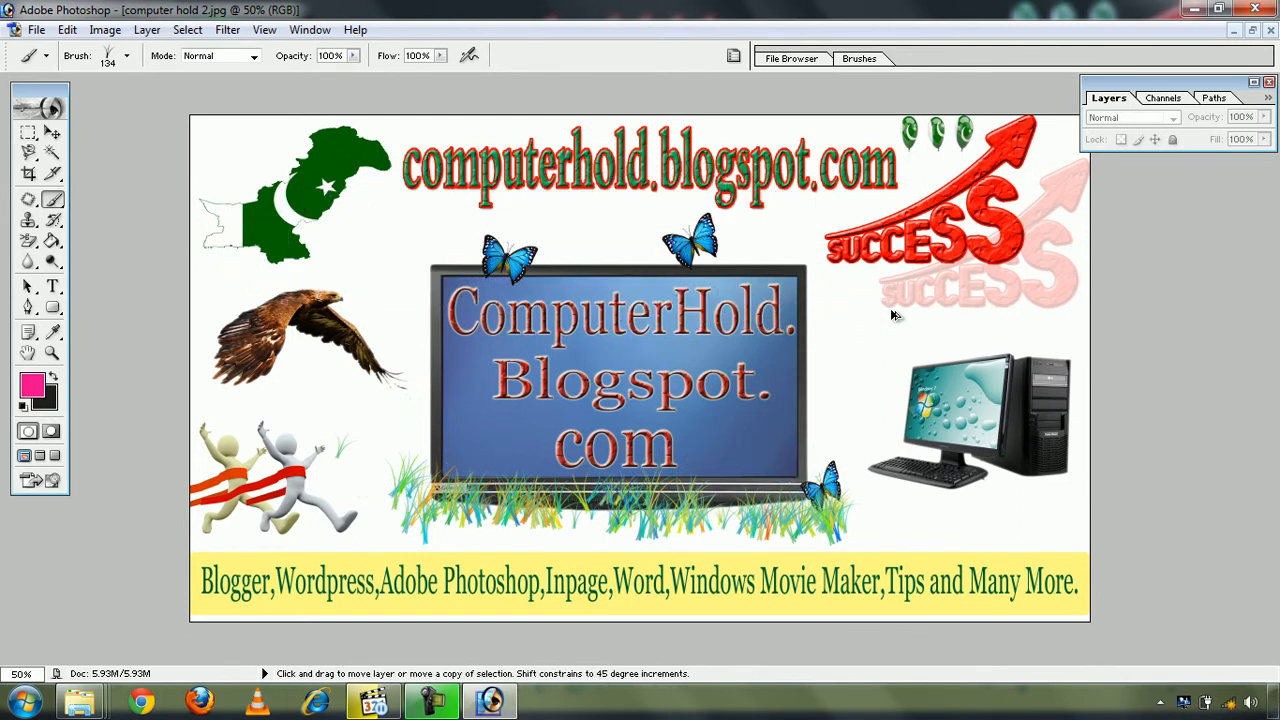
pyautogui.hotkey('ctrl', 'alt', 'z')
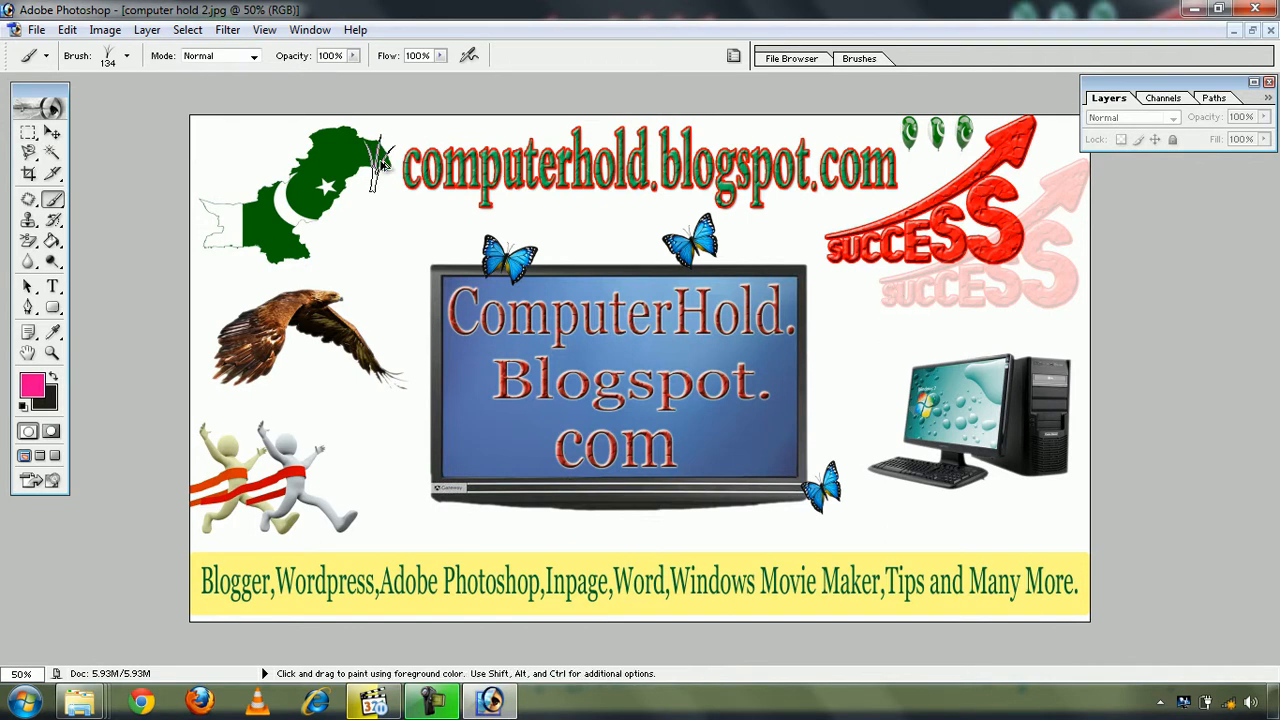
# Load the inobscuro-025_flowers brush set from the Flowers Photoshop Brushes folder in List 1.
pyautogui.click(128, 58)
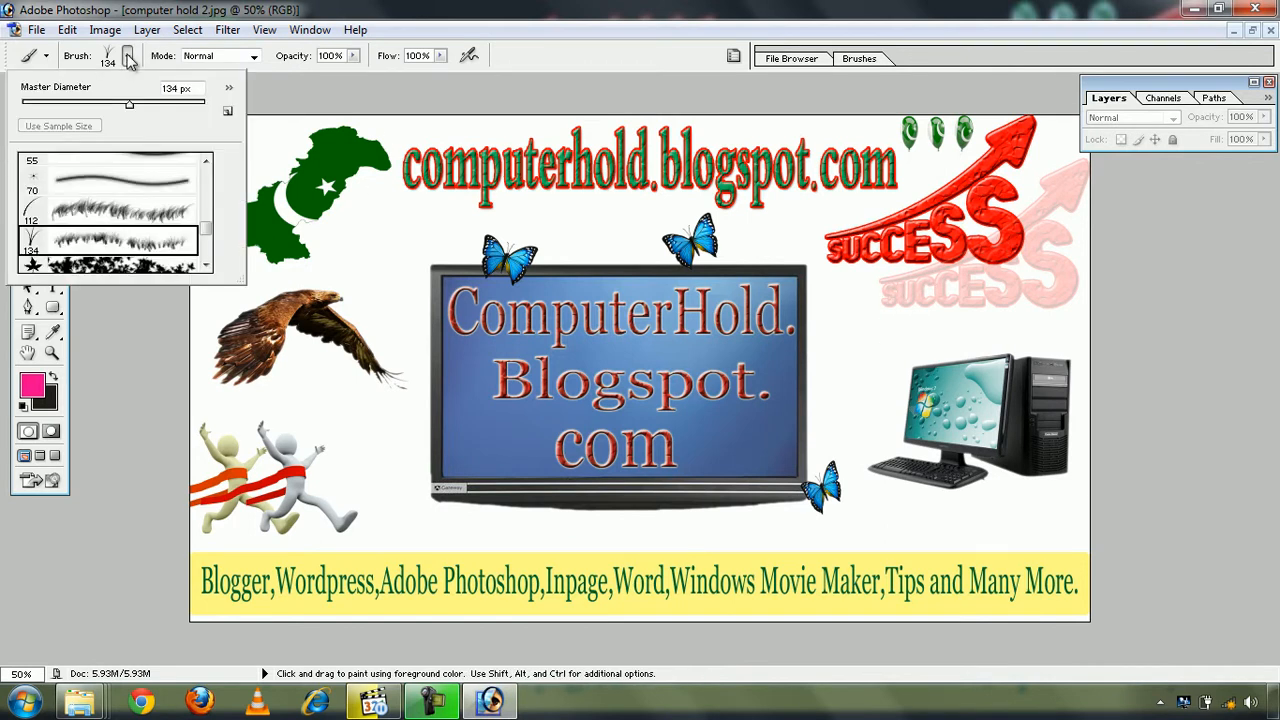
pyautogui.click(229, 89)
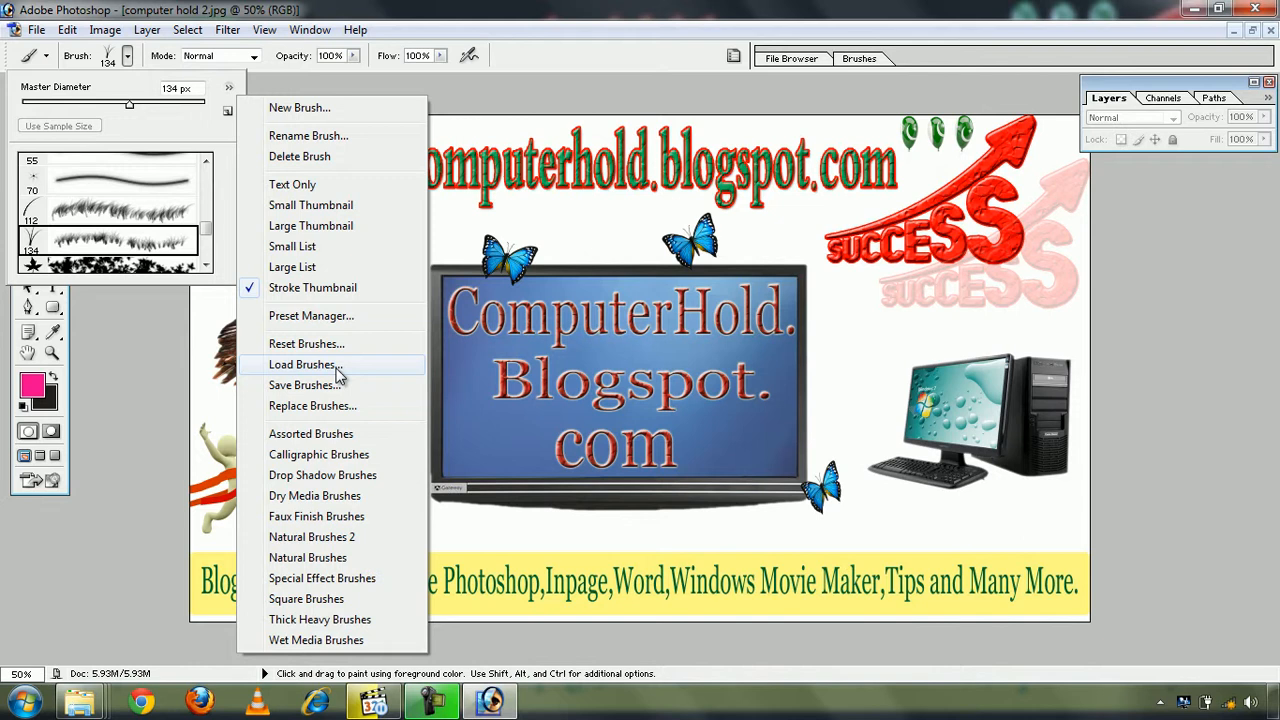
pyautogui.click(300, 365)
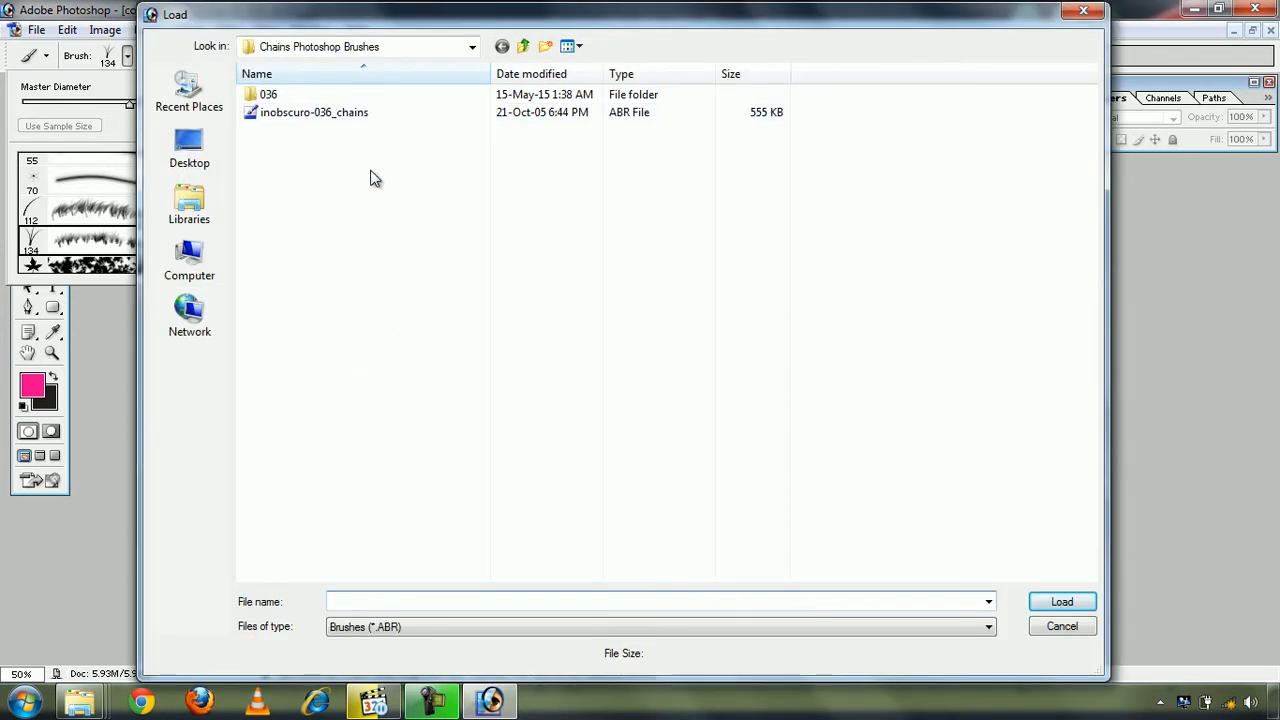
pyautogui.click(471, 47)
pyautogui.click(328, 246)
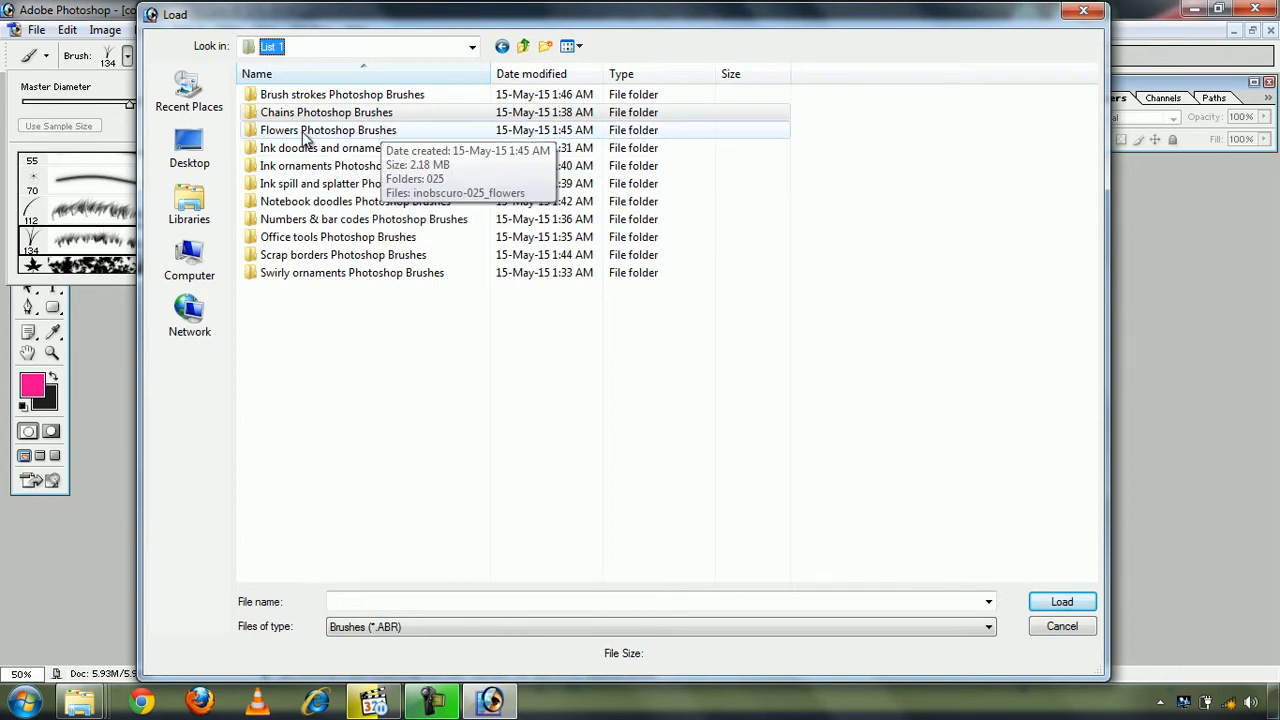
pyautogui.doubleClick(307, 131)
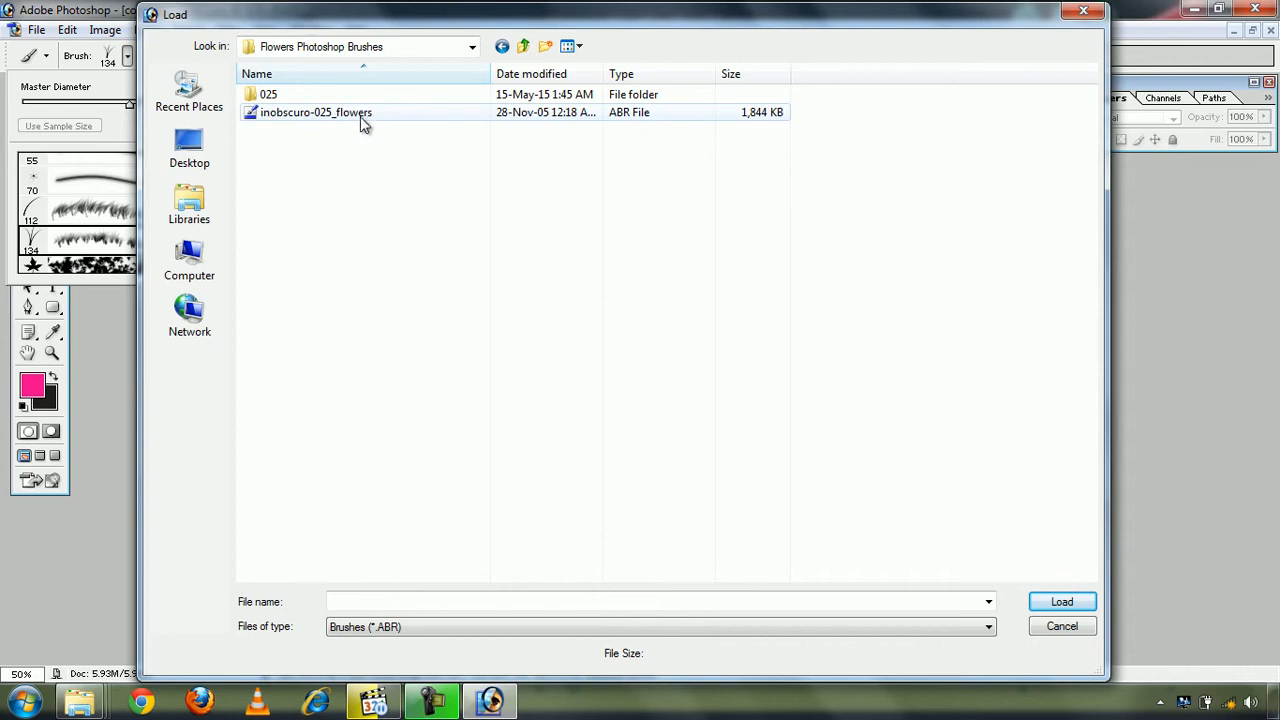
pyautogui.doubleClick(288, 111)
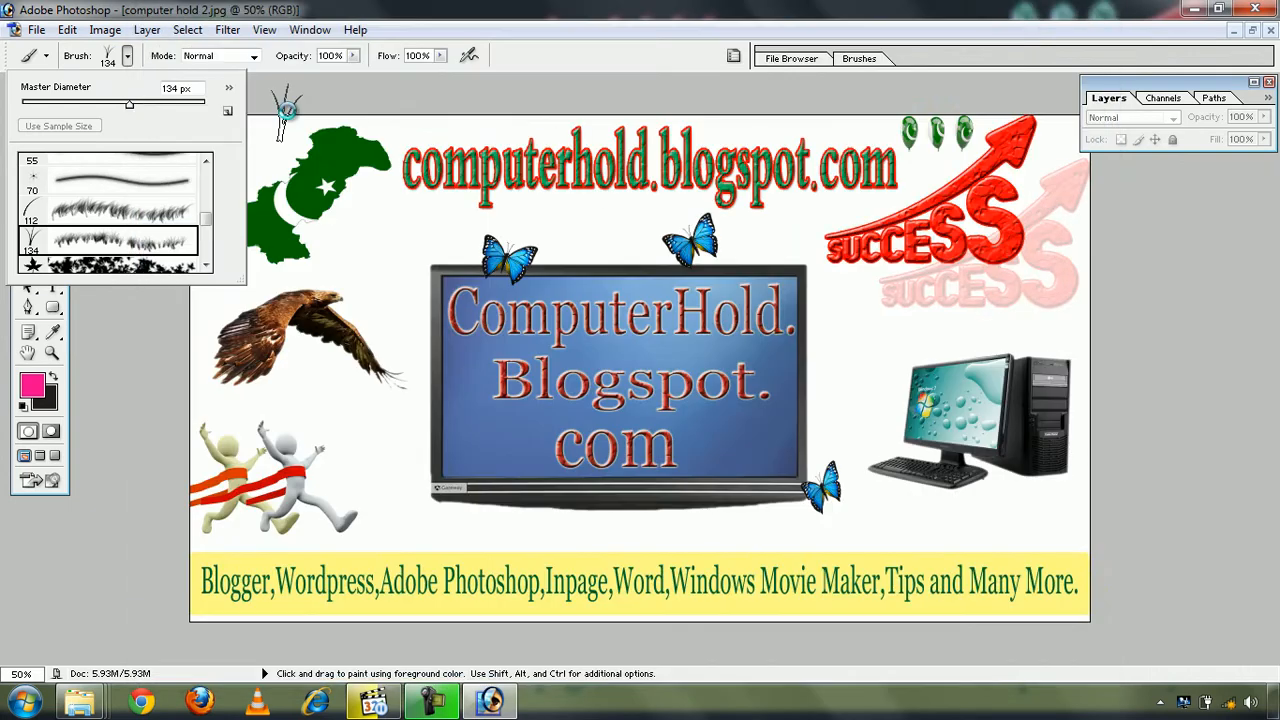
# Choose the dark 500 px five-petal flower brush preset and reduce its size to 250 px.
pyautogui.moveTo(205, 218); pyautogui.dragTo(203, 254)
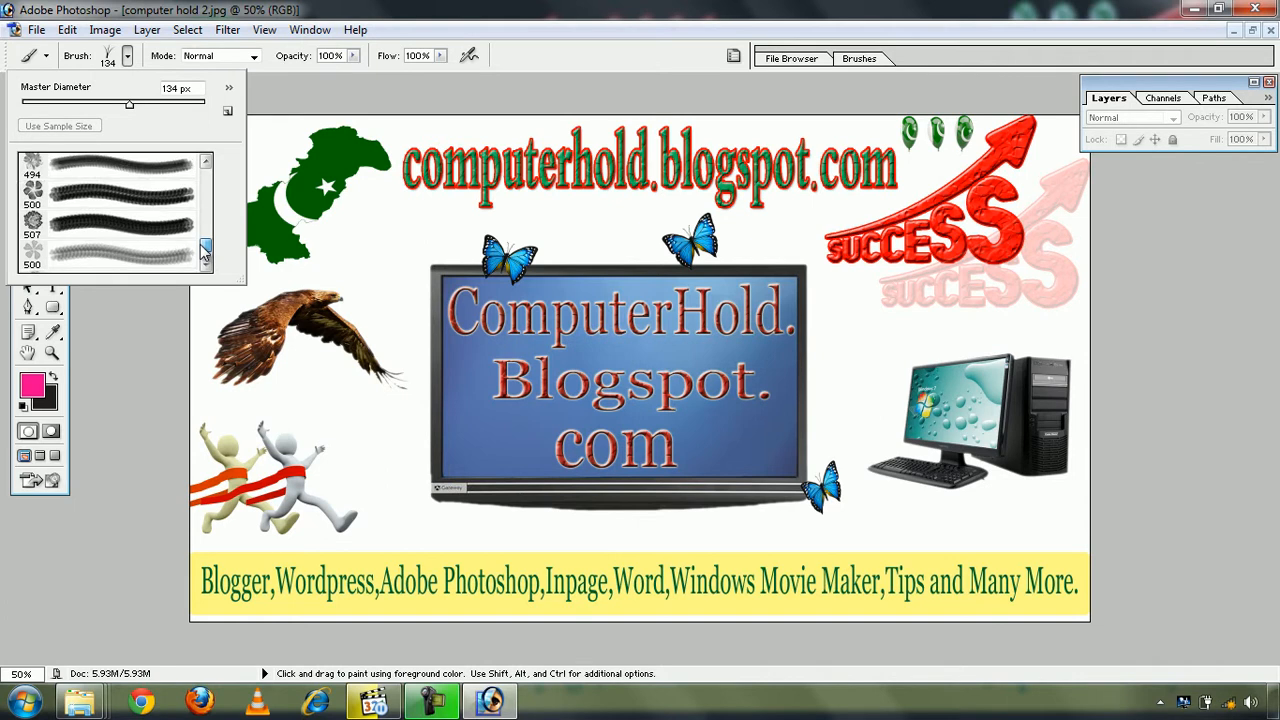
pyautogui.click(148, 210)
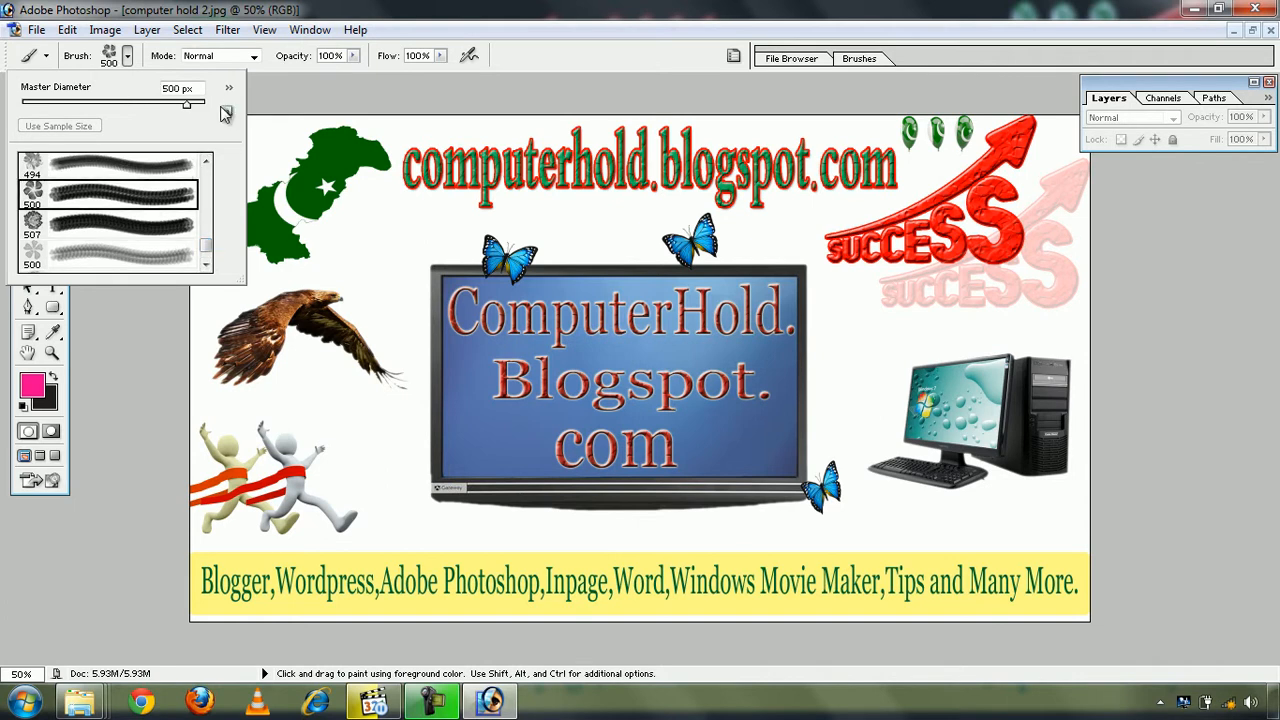
pyautogui.click(127, 56)
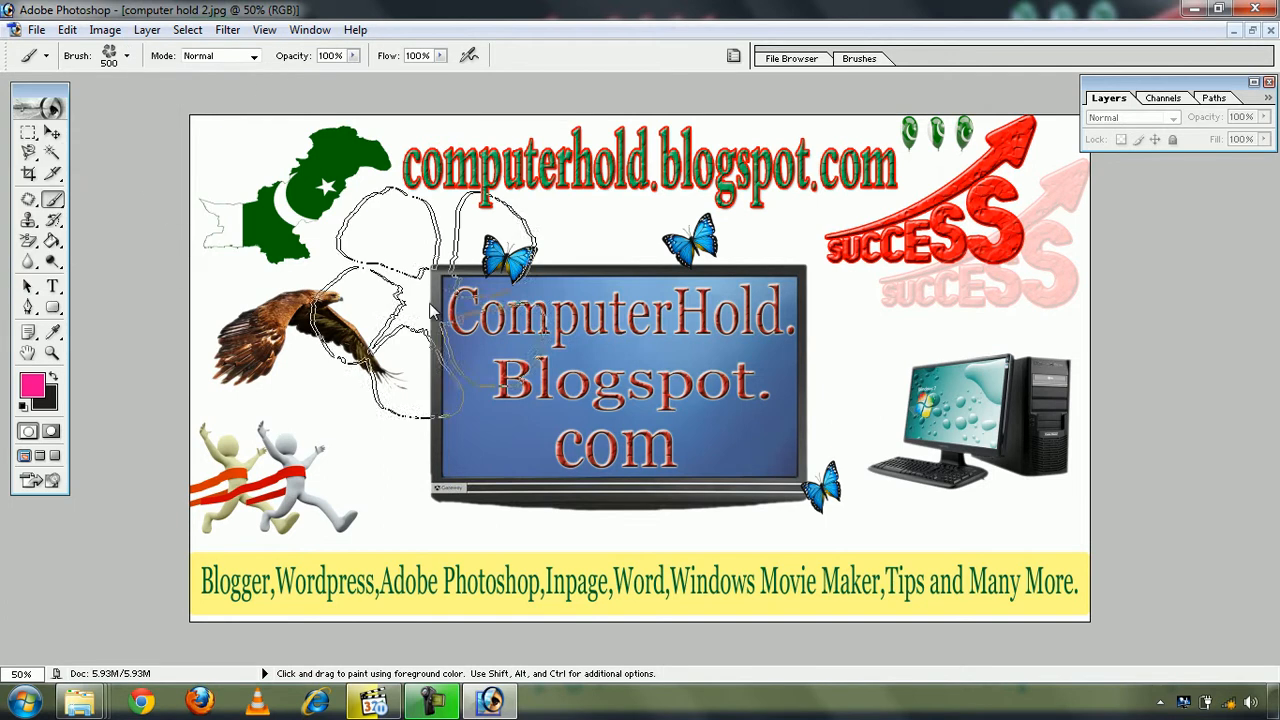
pyautogui.press('[')
pyautogui.press('[')
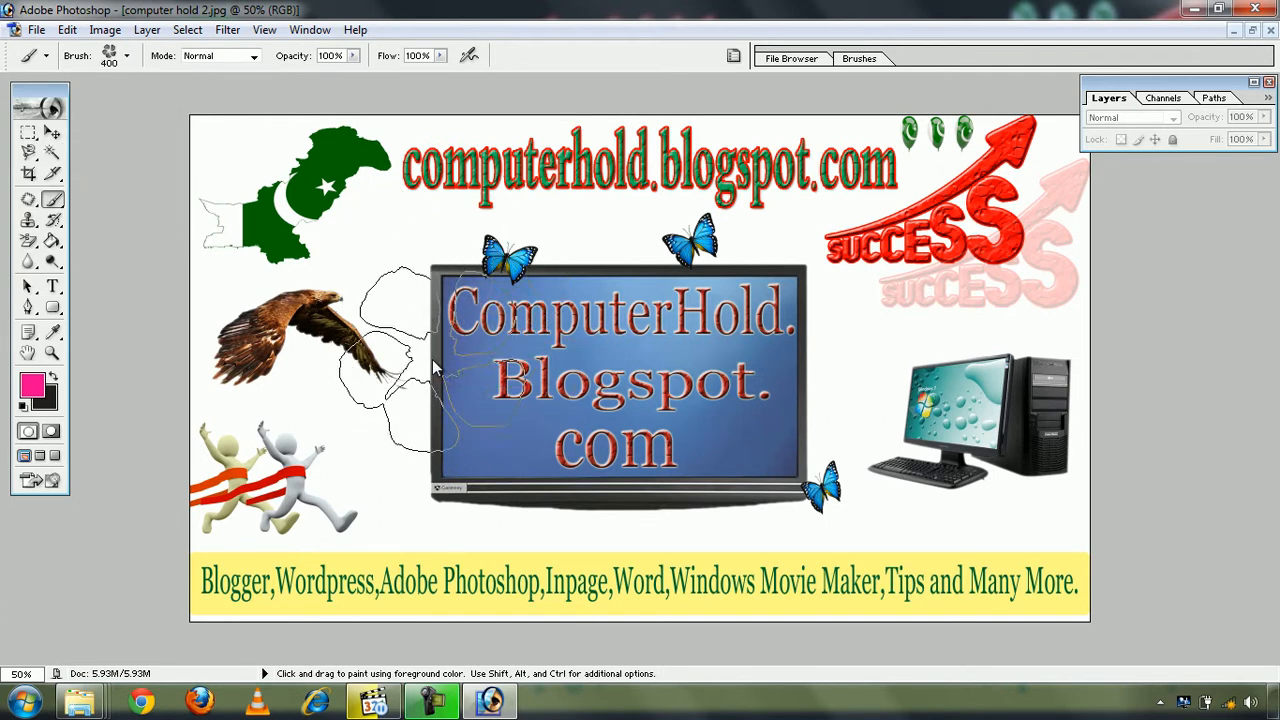
pyautogui.press('[')
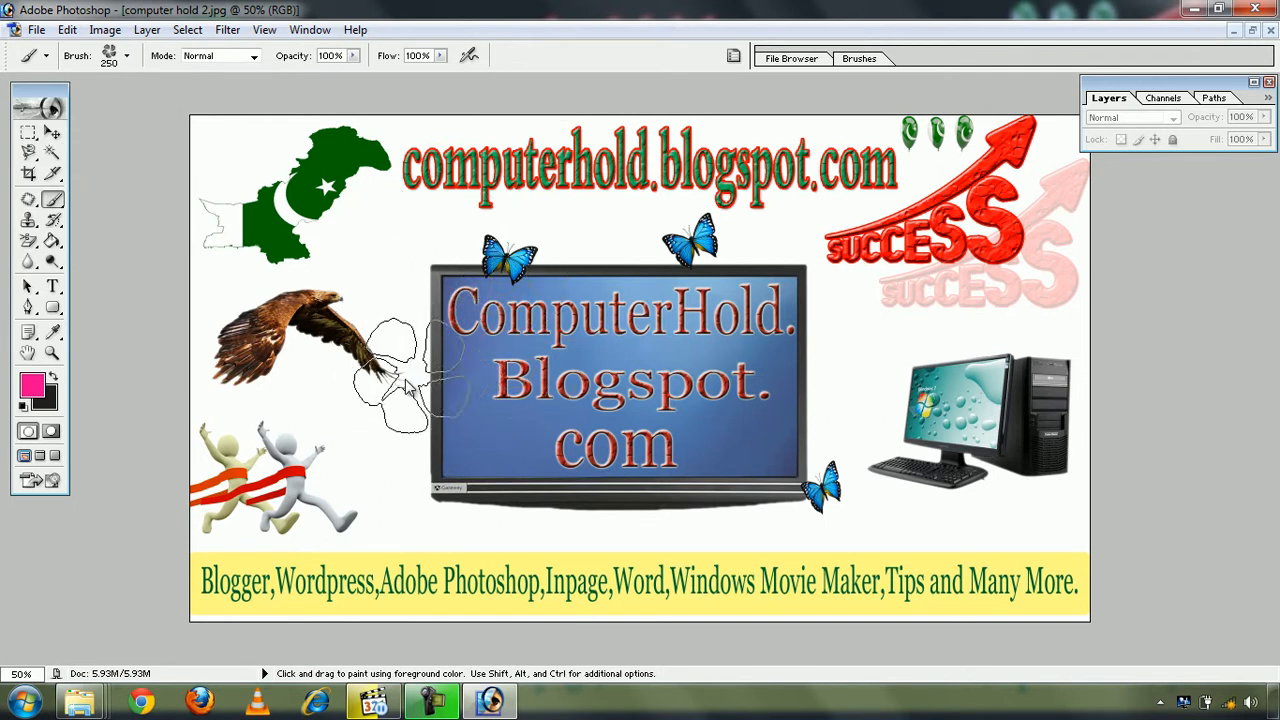
# Stamp seven pink five-petal flowers over the monitor and the white areas on both sides of it.
pyautogui.click(349, 406)
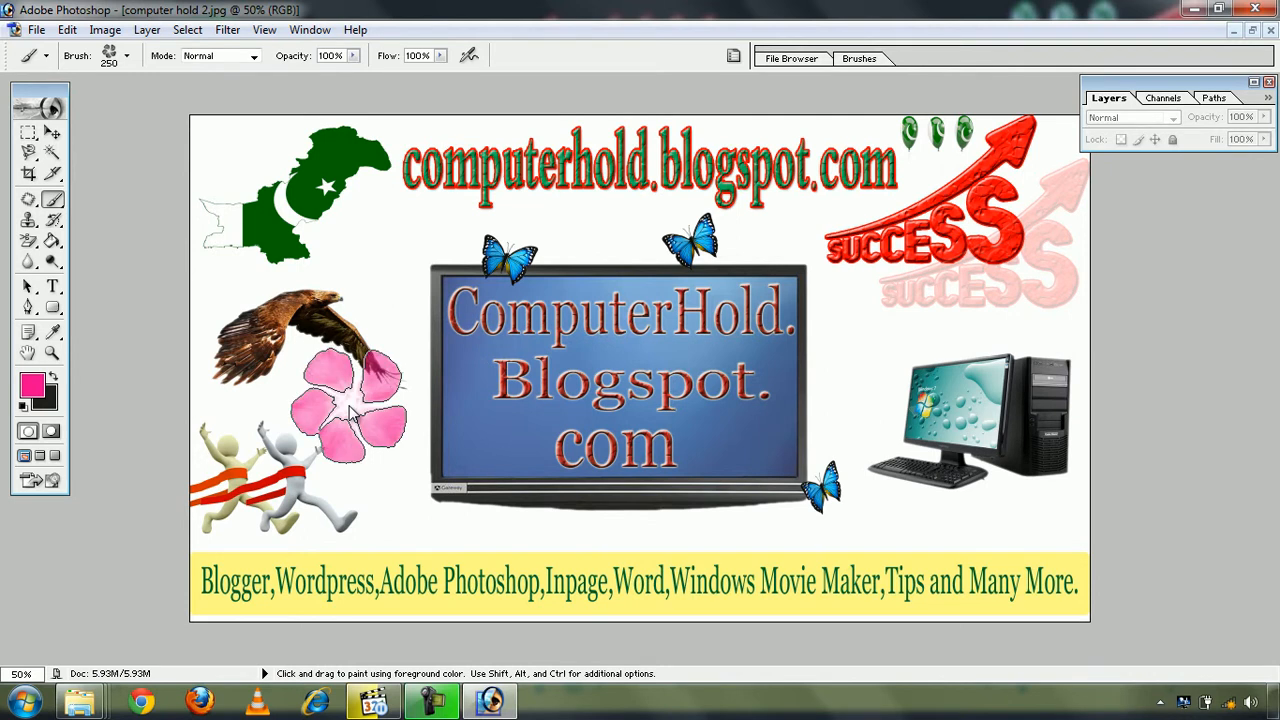
pyautogui.click(419, 494)
pyautogui.click(488, 372)
pyautogui.click(618, 342)
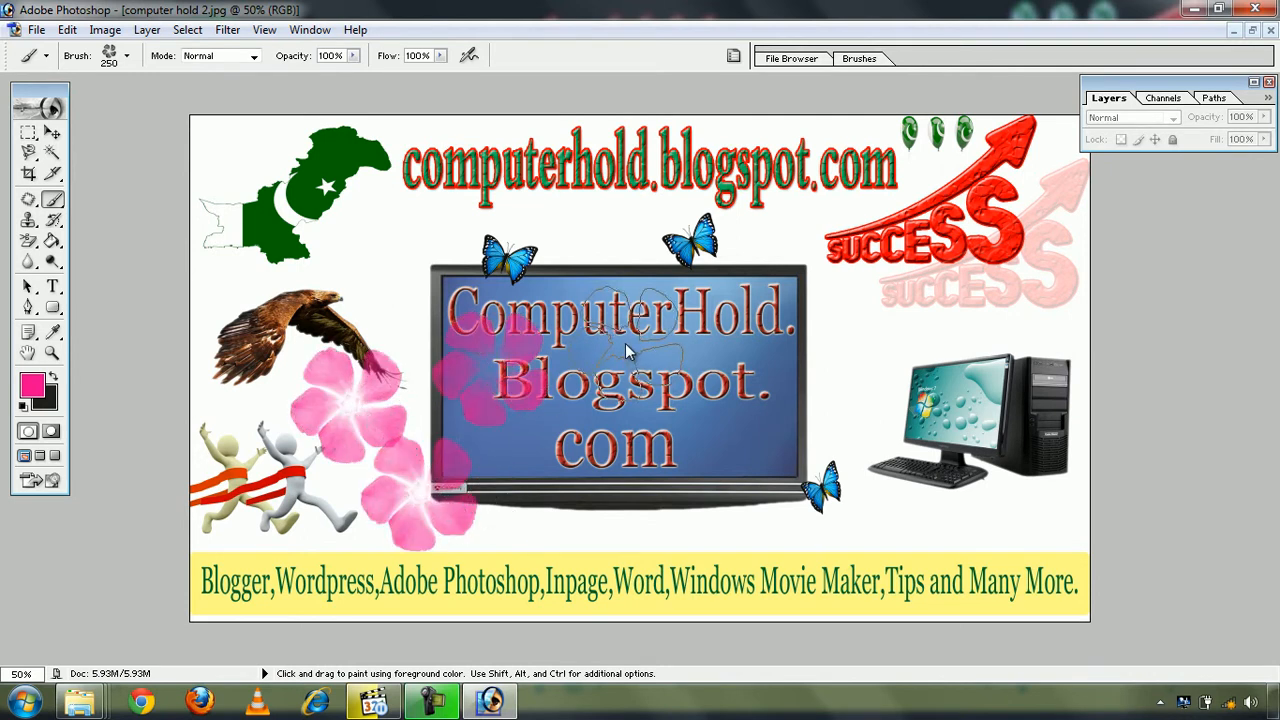
pyautogui.click(733, 354)
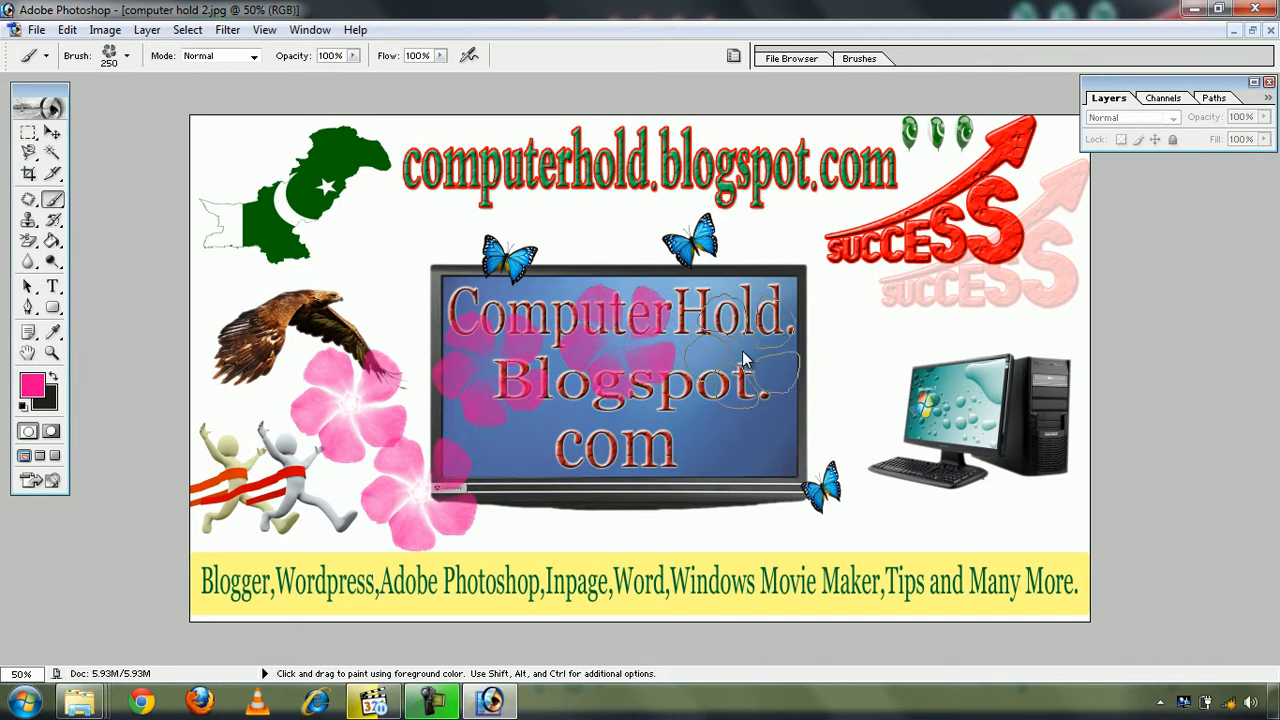
pyautogui.click(864, 378)
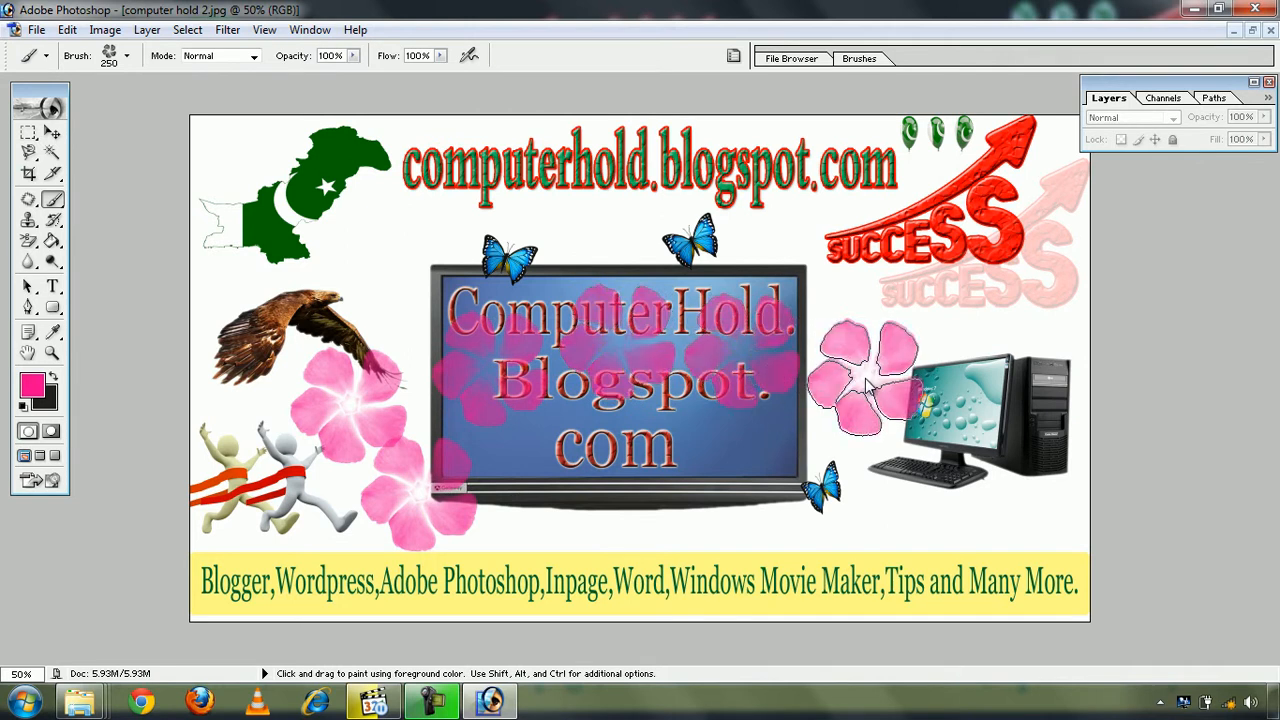
pyautogui.click(630, 478)
# Undo all the pink five-petal flower stamps.
pyautogui.press('ctrl')
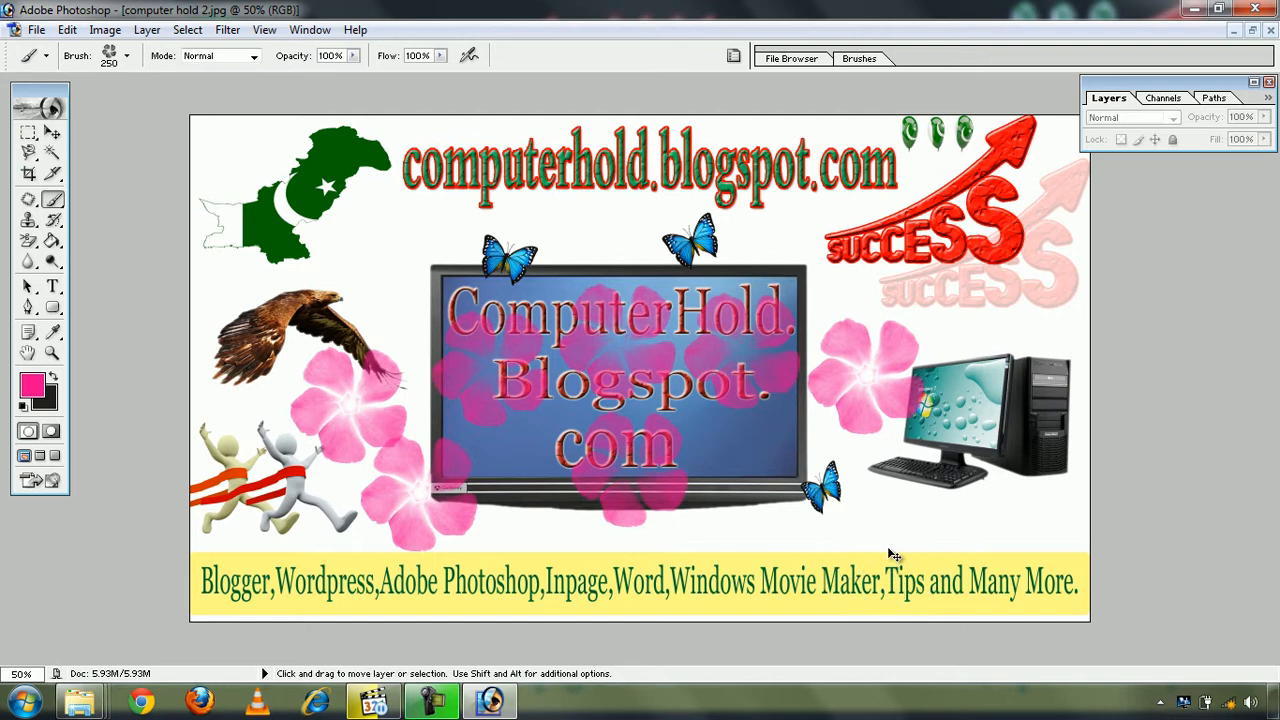
pyautogui.hotkey('ctrl', 'alt', 'z')
pyautogui.hotkey('ctrl', 'alt', 'z')
pyautogui.hotkey('ctrl', 'alt', 'z')
pyautogui.hotkey('ctrl', 'alt', 'z')
pyautogui.hotkey('ctrl', 'alt', 'z')
pyautogui.hotkey('ctrl', 'alt', 'z')
pyautogui.hotkey('ctrl', 'alt', 'z')
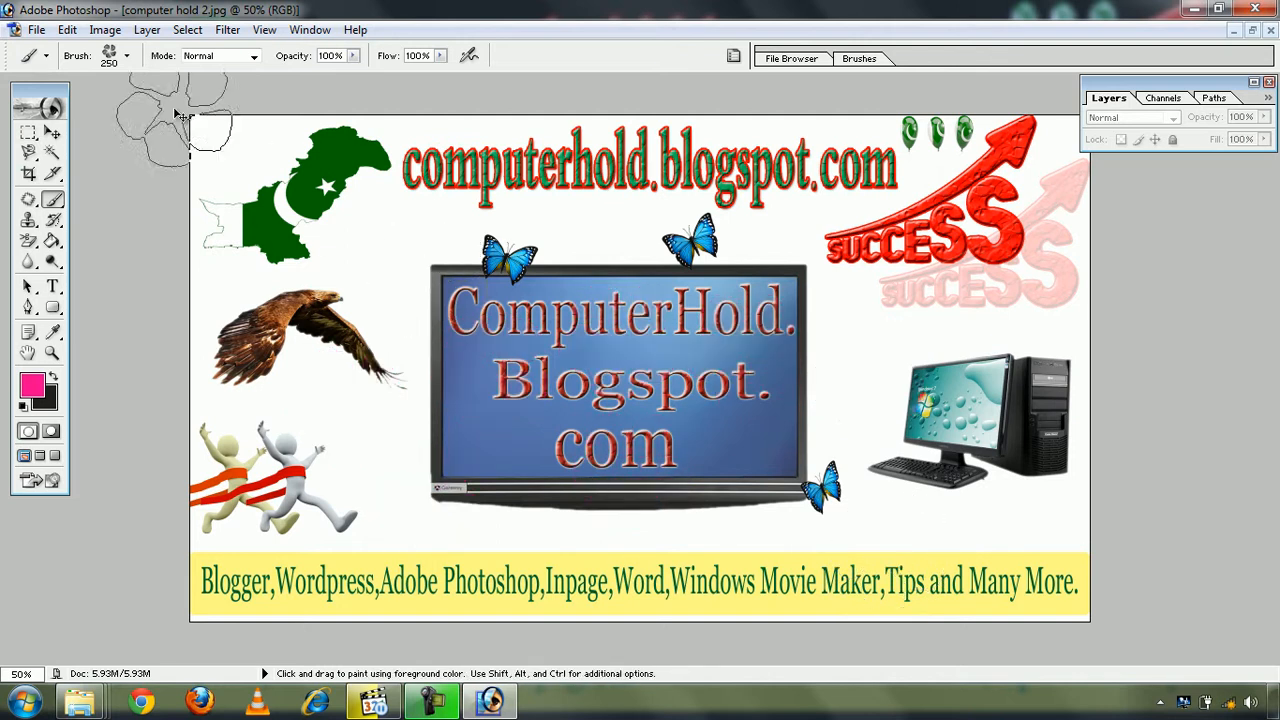
# Choose the 495 px many-petaled flower brush preset and reduce its size to 400 px.
pyautogui.click(129, 58)
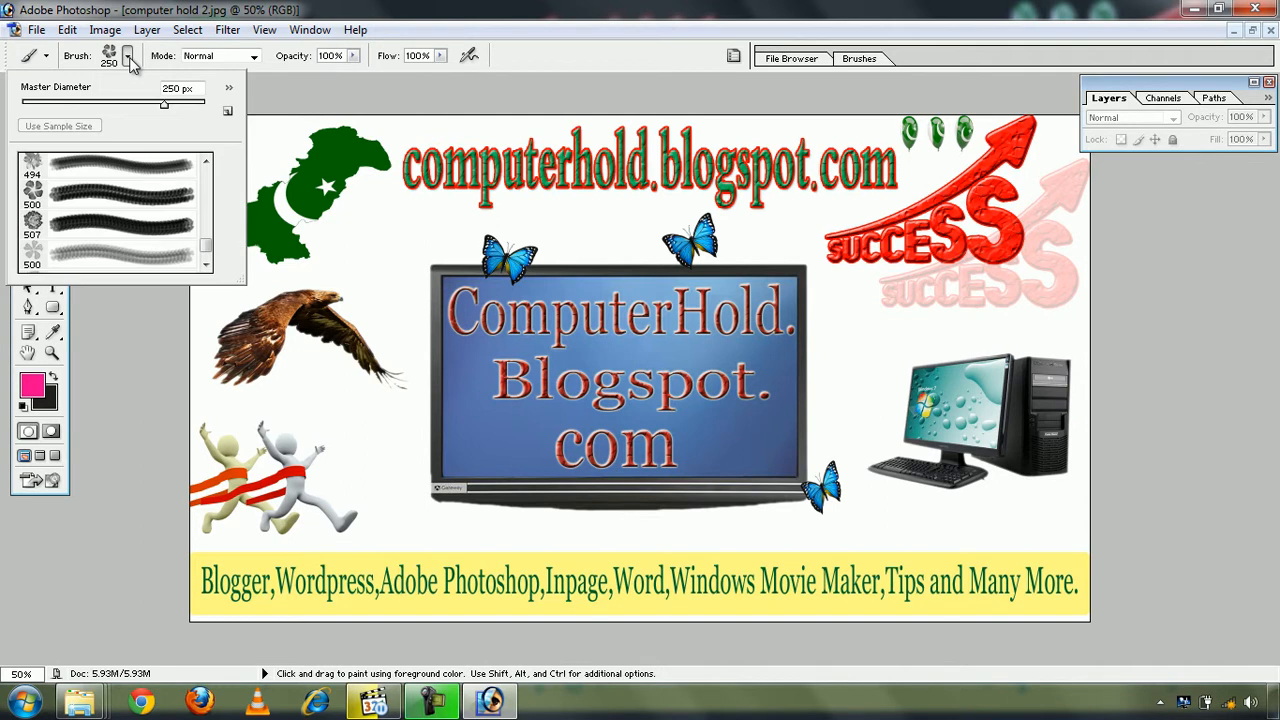
pyautogui.click(206, 249)
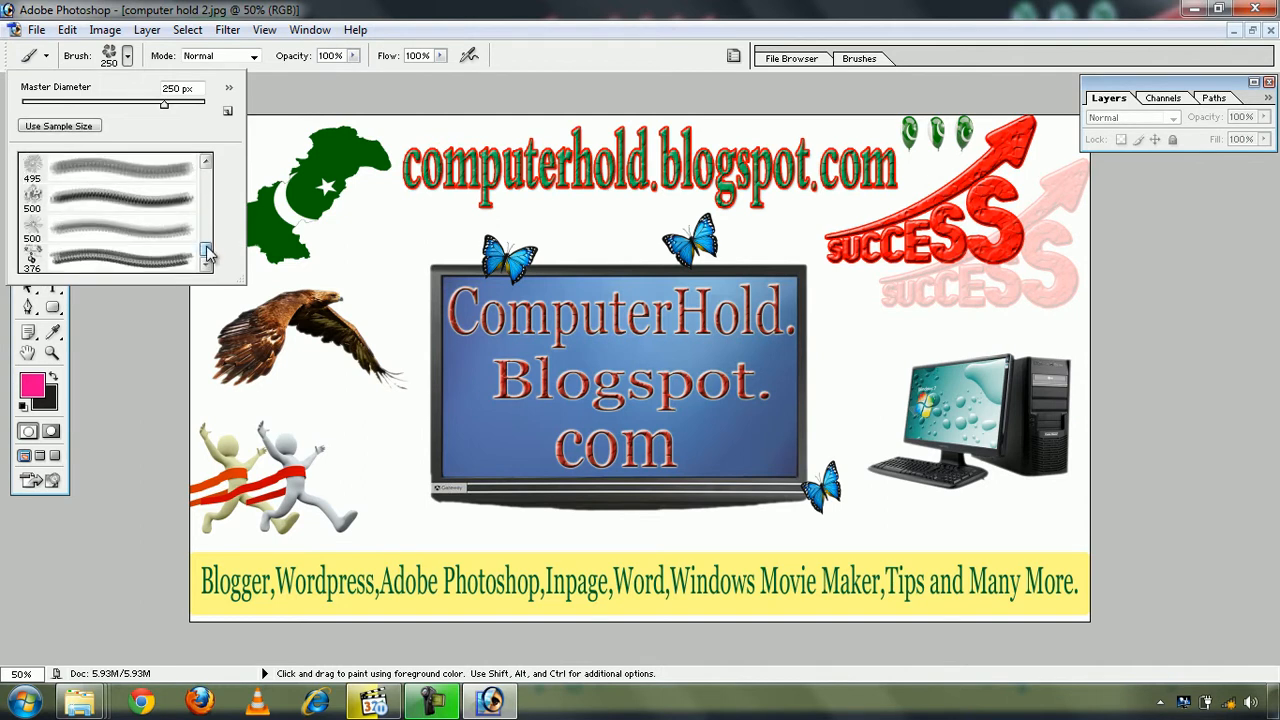
pyautogui.click(80, 175)
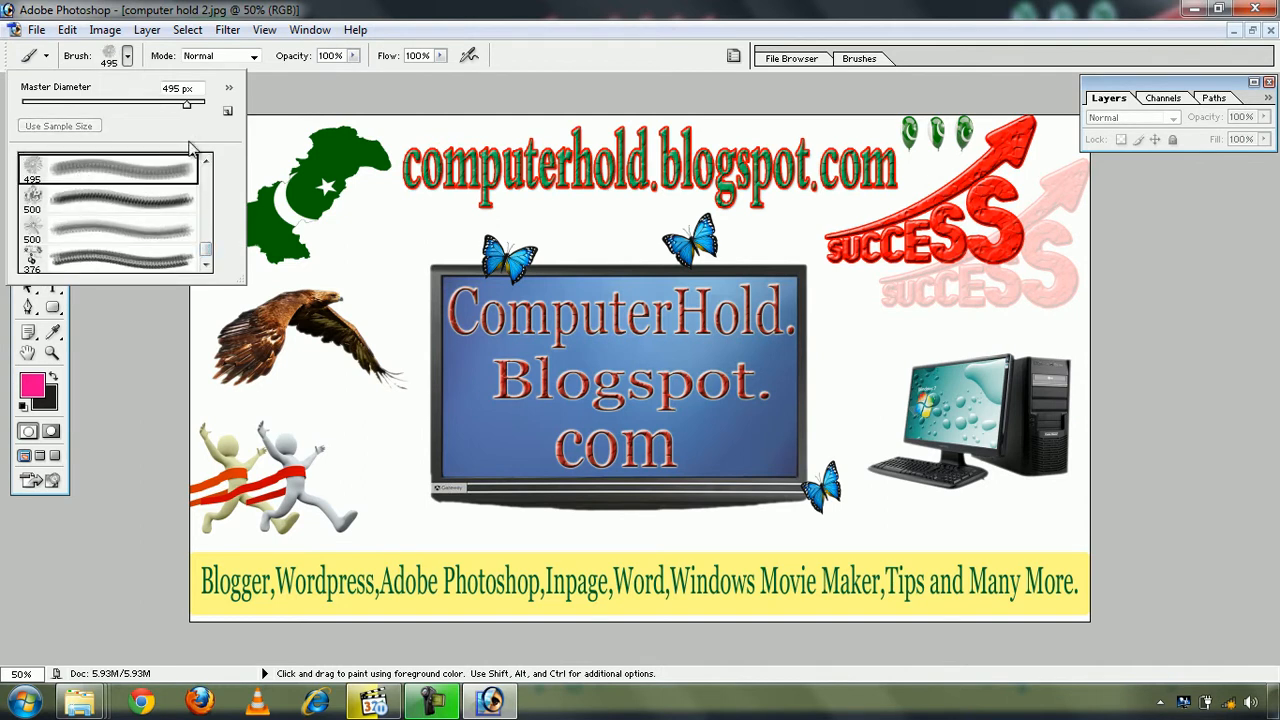
pyautogui.click(130, 56)
pyautogui.click(365, 325)
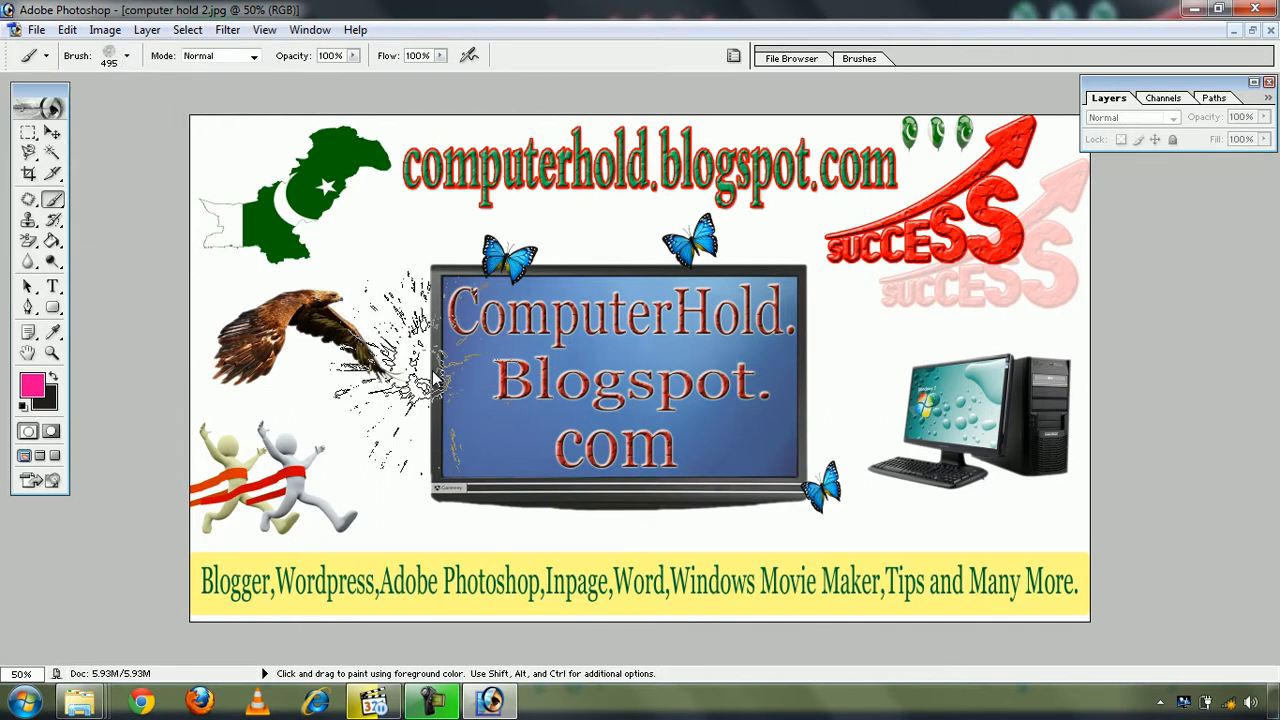
pyautogui.press('[')
# Stamp six pink many-petaled flowers across the eagle, runners, monitor, title text and desktop computer areas.
pyautogui.click(375, 253)
pyautogui.click(340, 455)
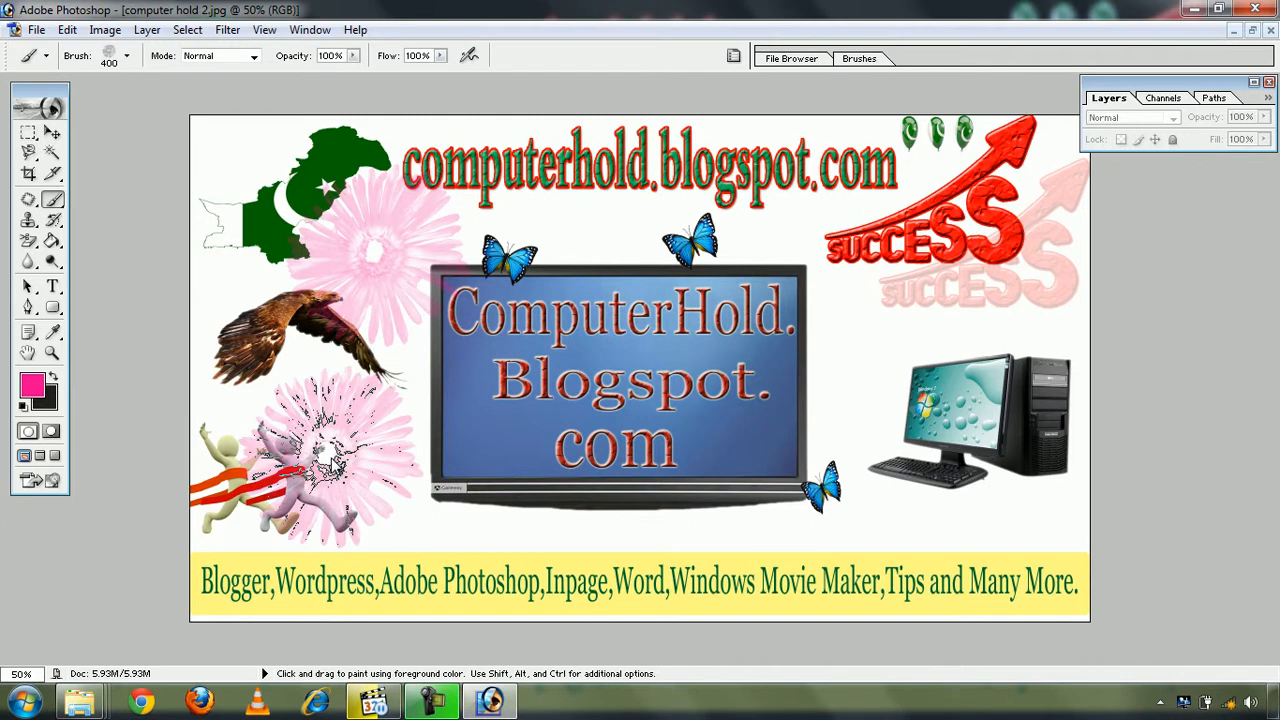
pyautogui.click(522, 425)
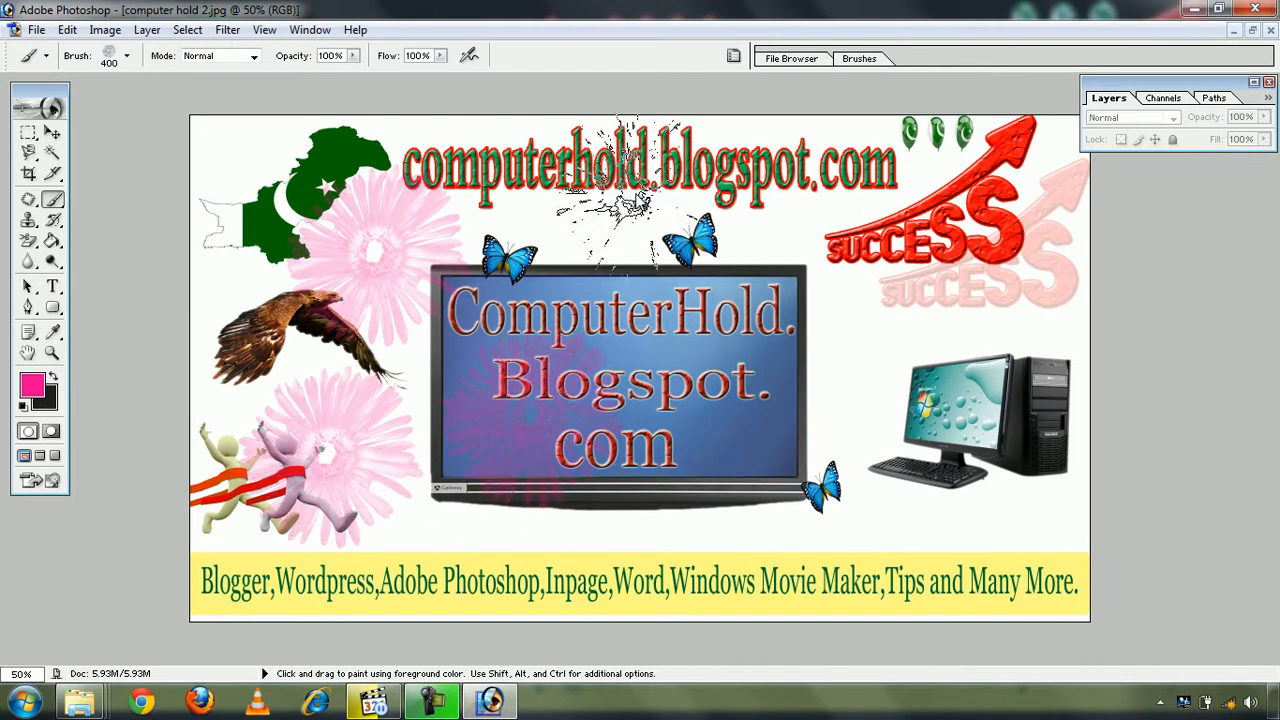
pyautogui.click(630, 192)
pyautogui.click(762, 403)
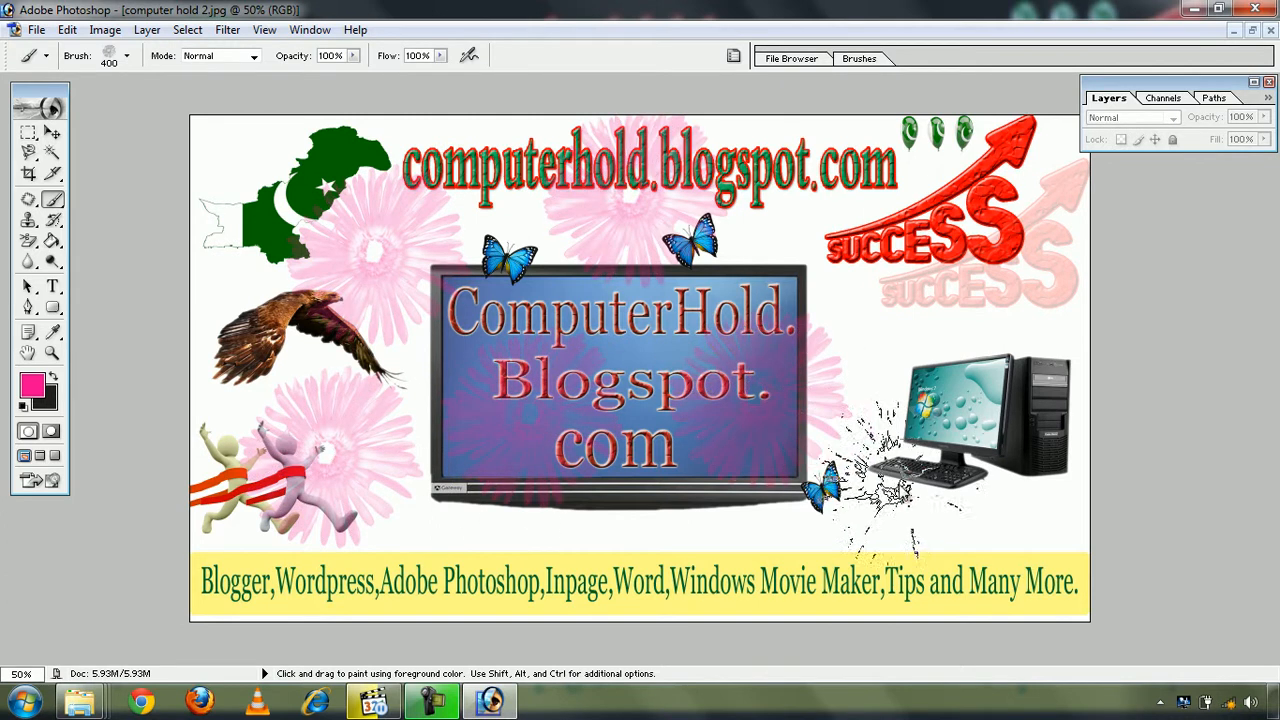
pyautogui.click(898, 480)
# Undo all the many-petaled flower stamps.
pyautogui.press('v')
pyautogui.hotkey('ctrl', 'alt', 'z')
pyautogui.hotkey('ctrl', 'alt', 'z')
pyautogui.hotkey('ctrl', 'alt', 'z')
pyautogui.hotkey('ctrl', 'alt', 'z')
pyautogui.hotkey('ctrl', 'alt', 'z')
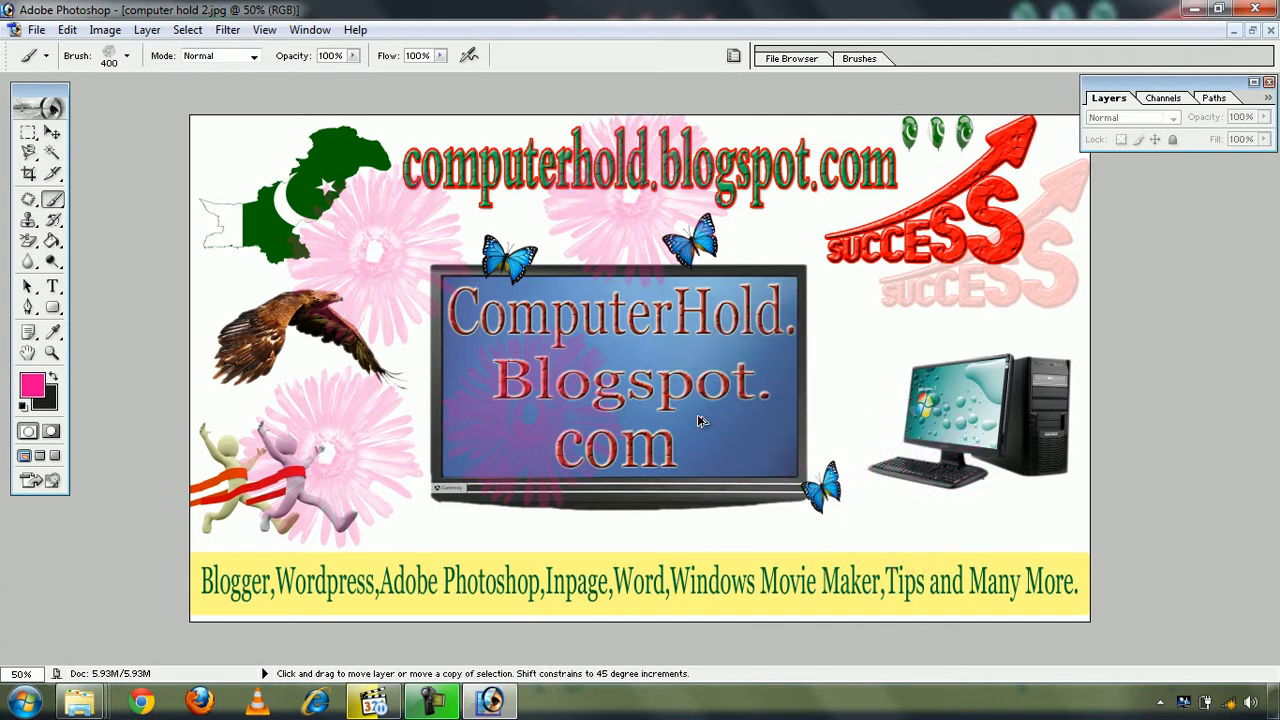
# Load the brush set from the Chains Photoshop Brushes folder in List 1.
pyautogui.click(127, 56)
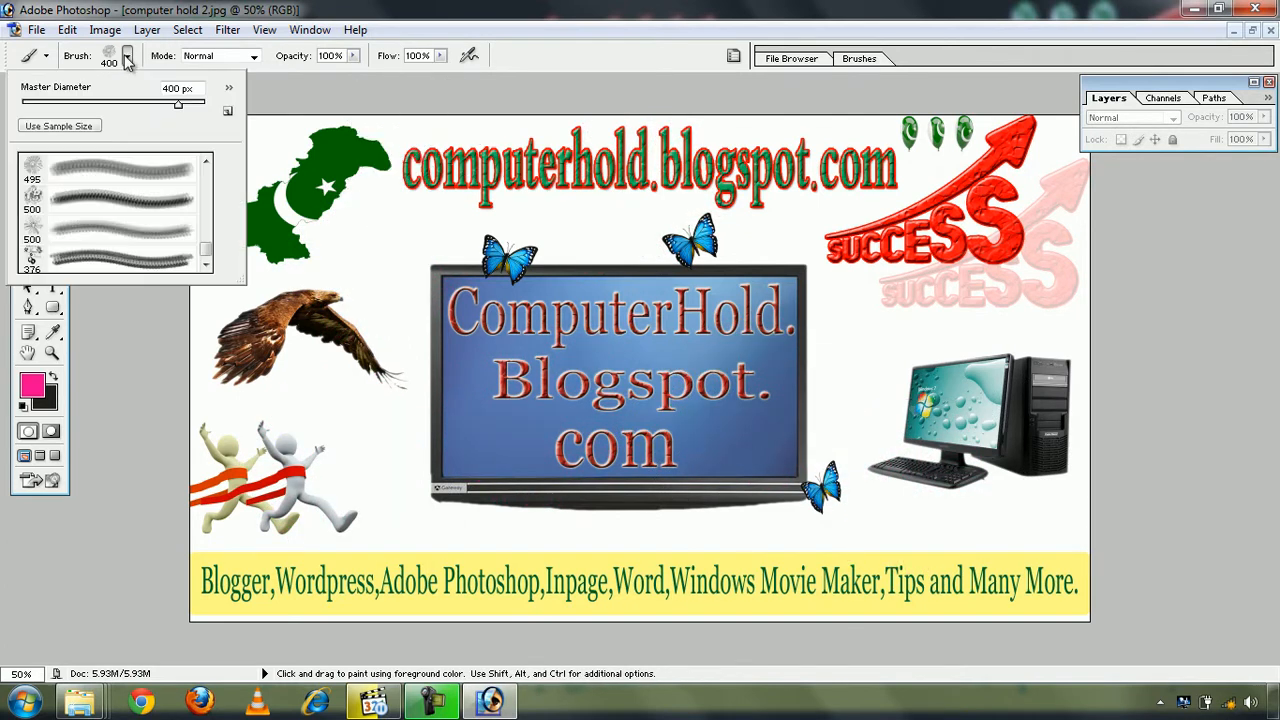
pyautogui.click(228, 88)
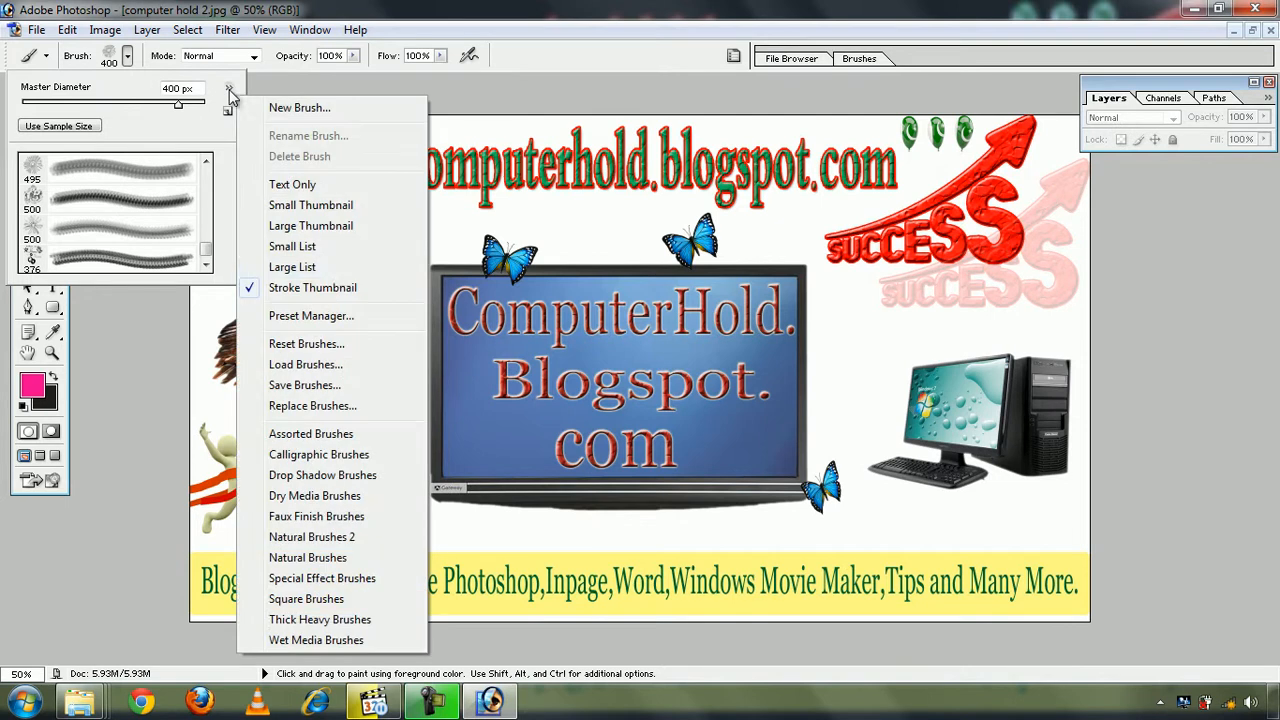
pyautogui.click(318, 365)
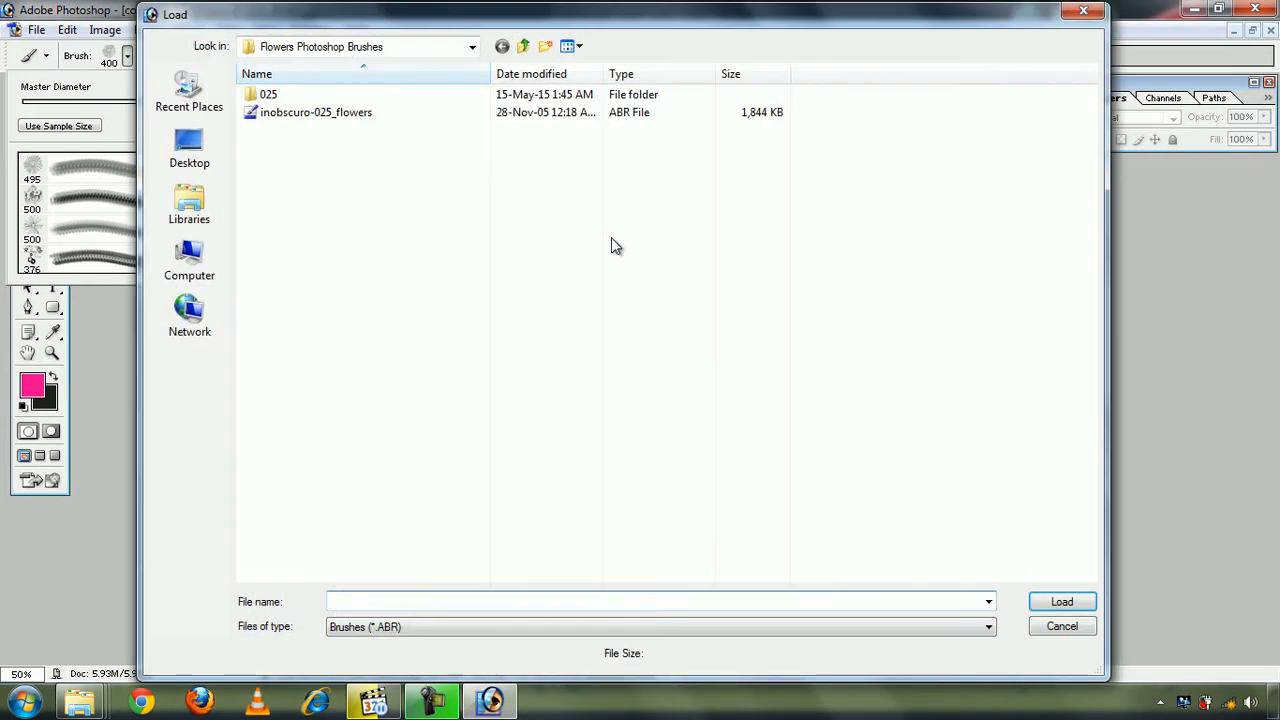
pyautogui.click(397, 47)
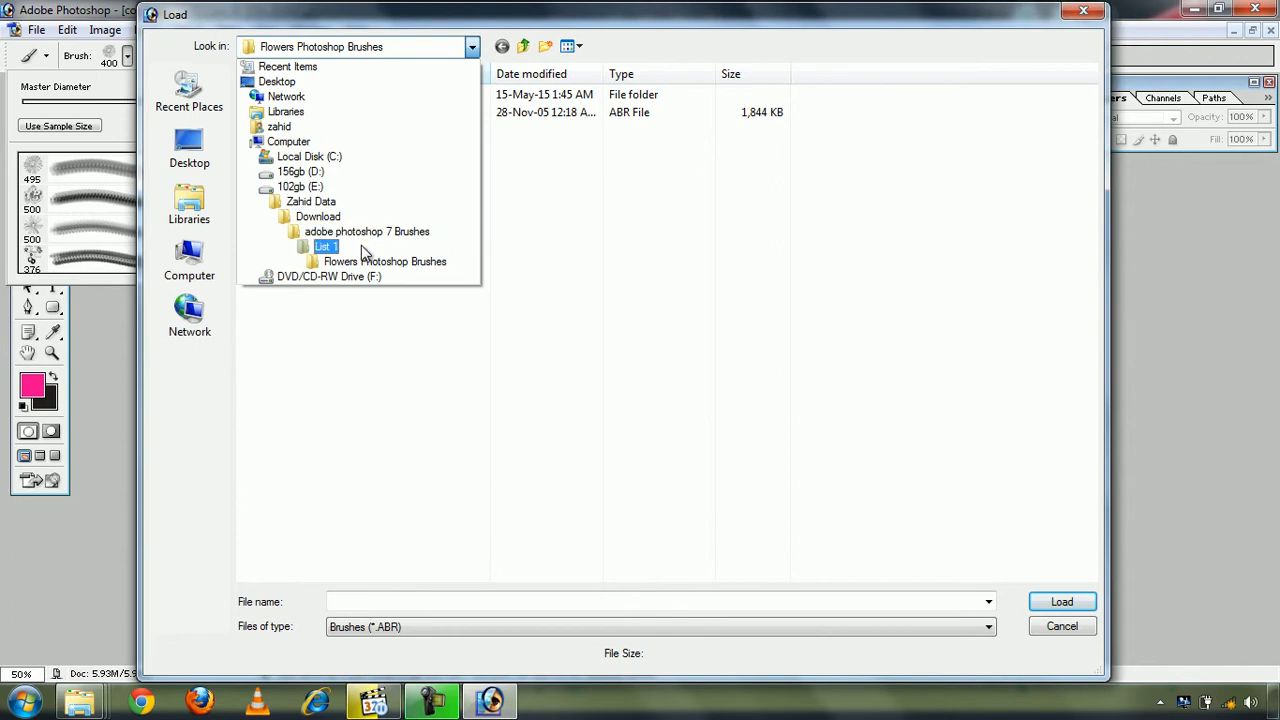
pyautogui.click(345, 246)
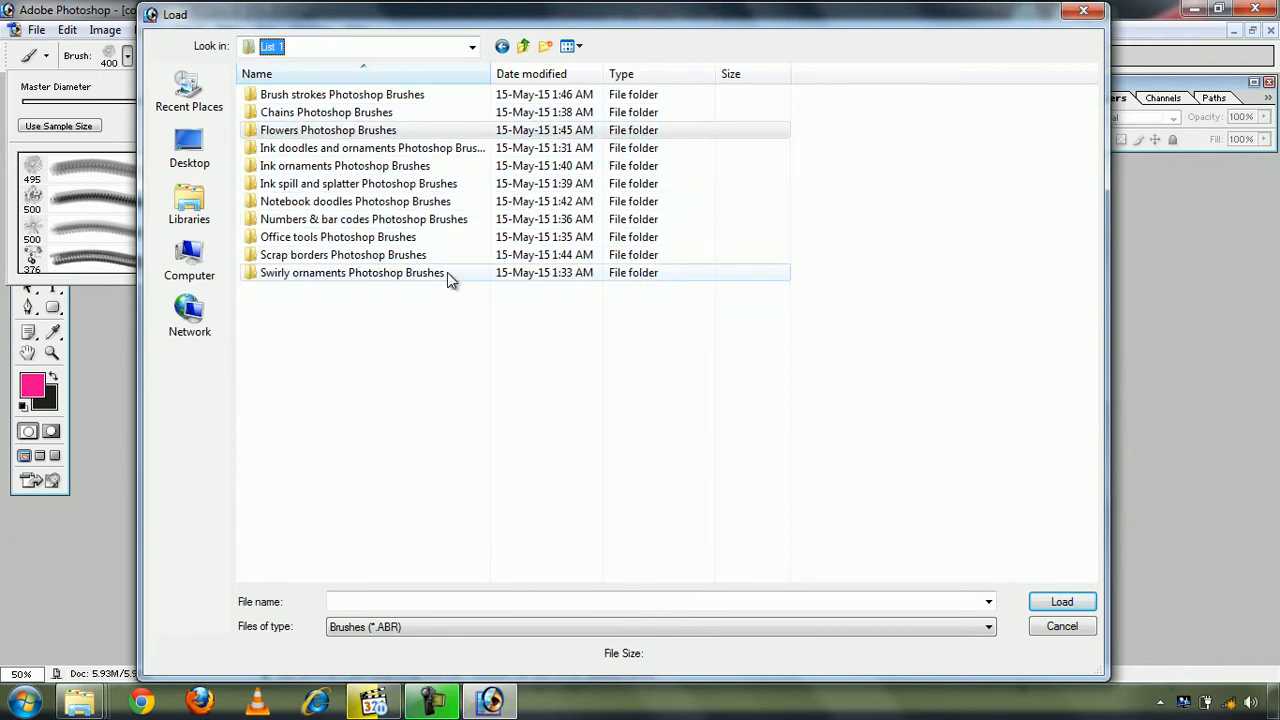
pyautogui.doubleClick(347, 115)
pyautogui.doubleClick(318, 114)
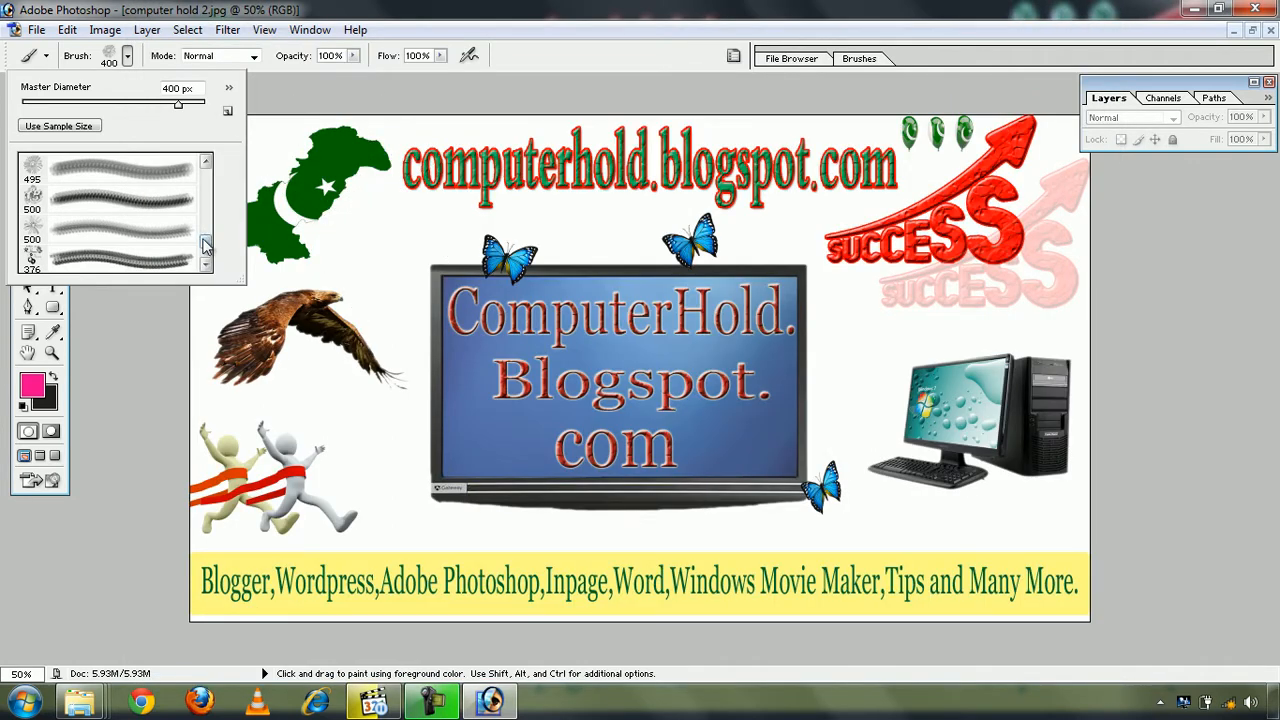
# Choose the 651 px chain brush preset and stamp four pink chains across the image.
pyautogui.moveTo(205, 247); pyautogui.dragTo(206, 258)
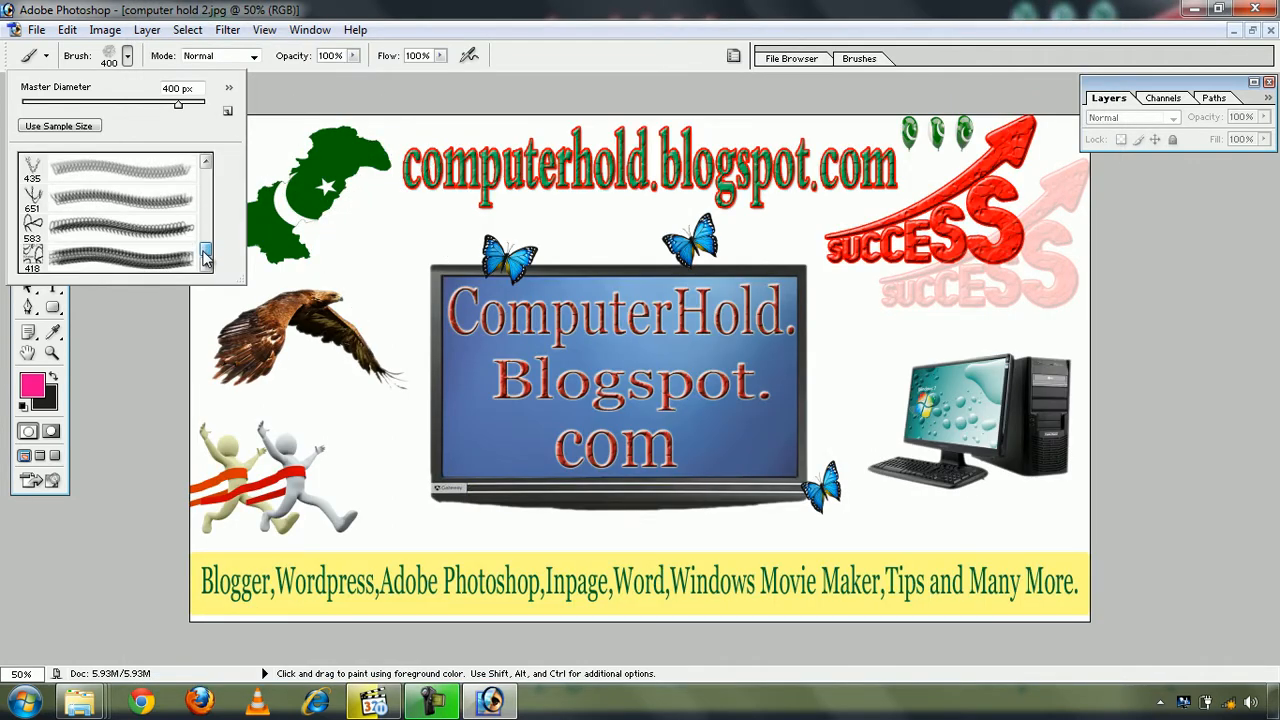
pyautogui.click(104, 201)
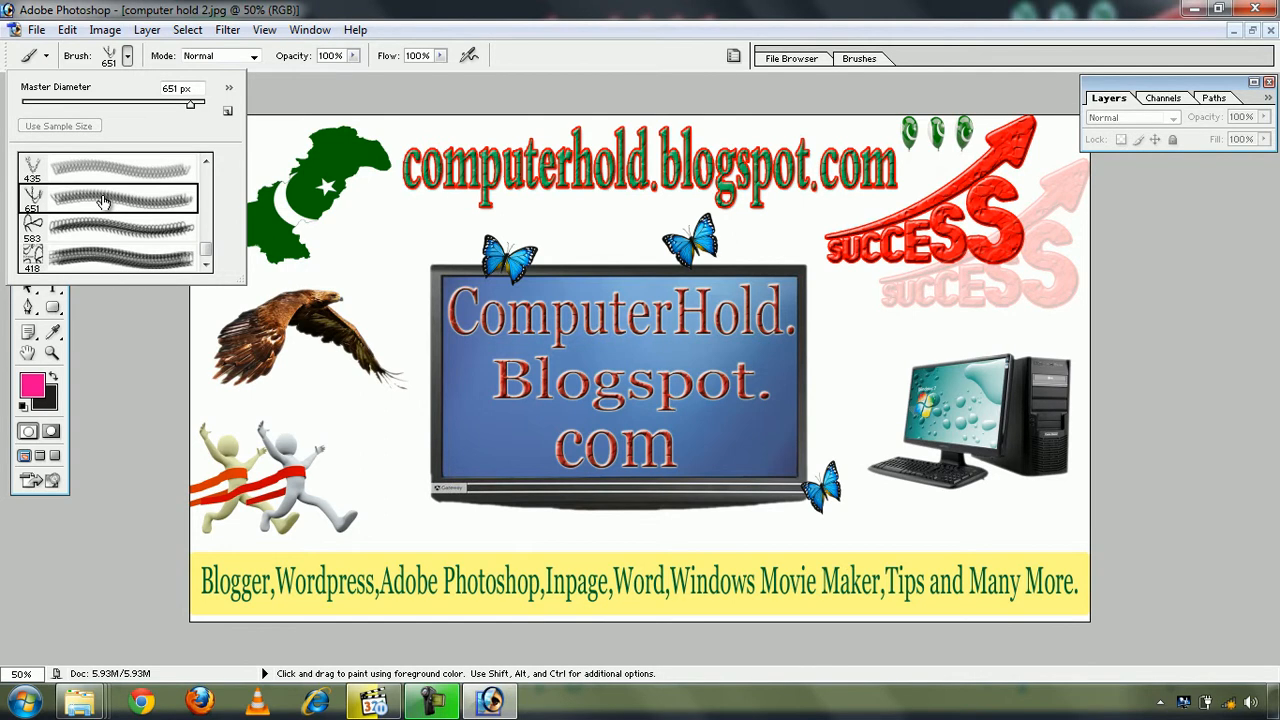
pyautogui.click(127, 58)
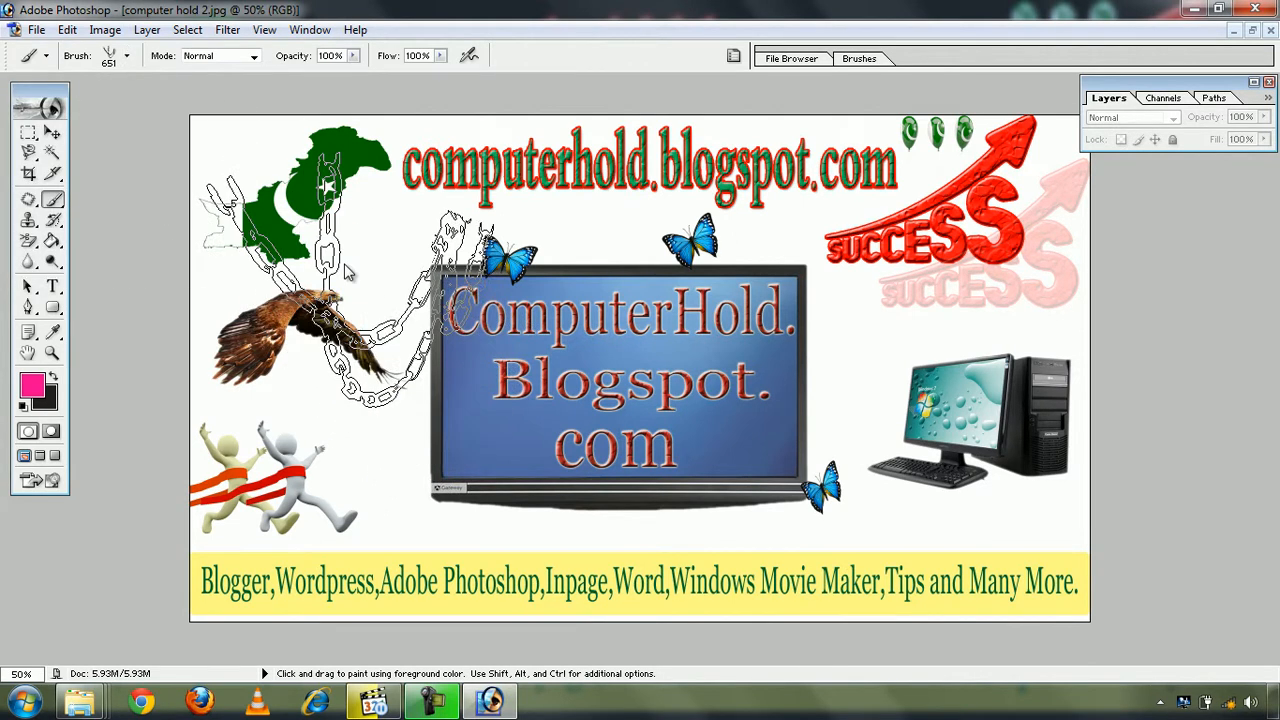
pyautogui.click(345, 268)
pyautogui.click(320, 483)
pyautogui.click(622, 344)
pyautogui.click(890, 240)
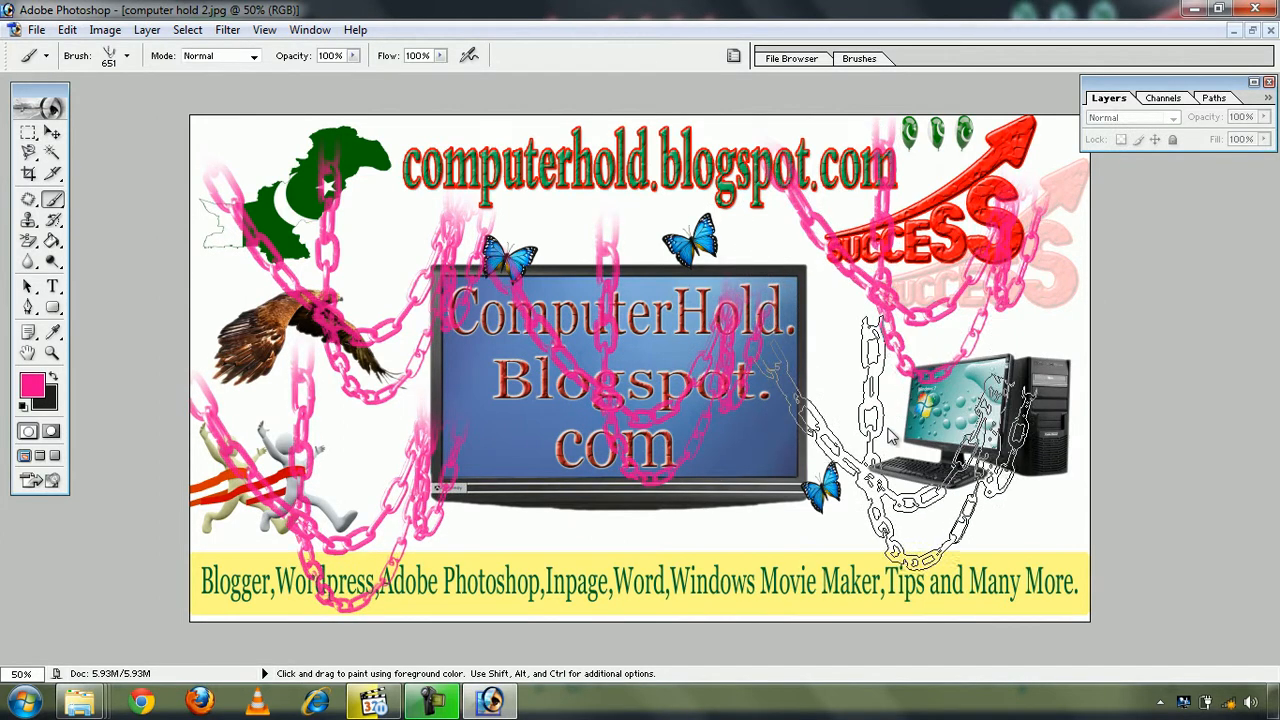
# Set the foreground color to FOCOLTONE 1072 yellow.
pyautogui.click(34, 380)
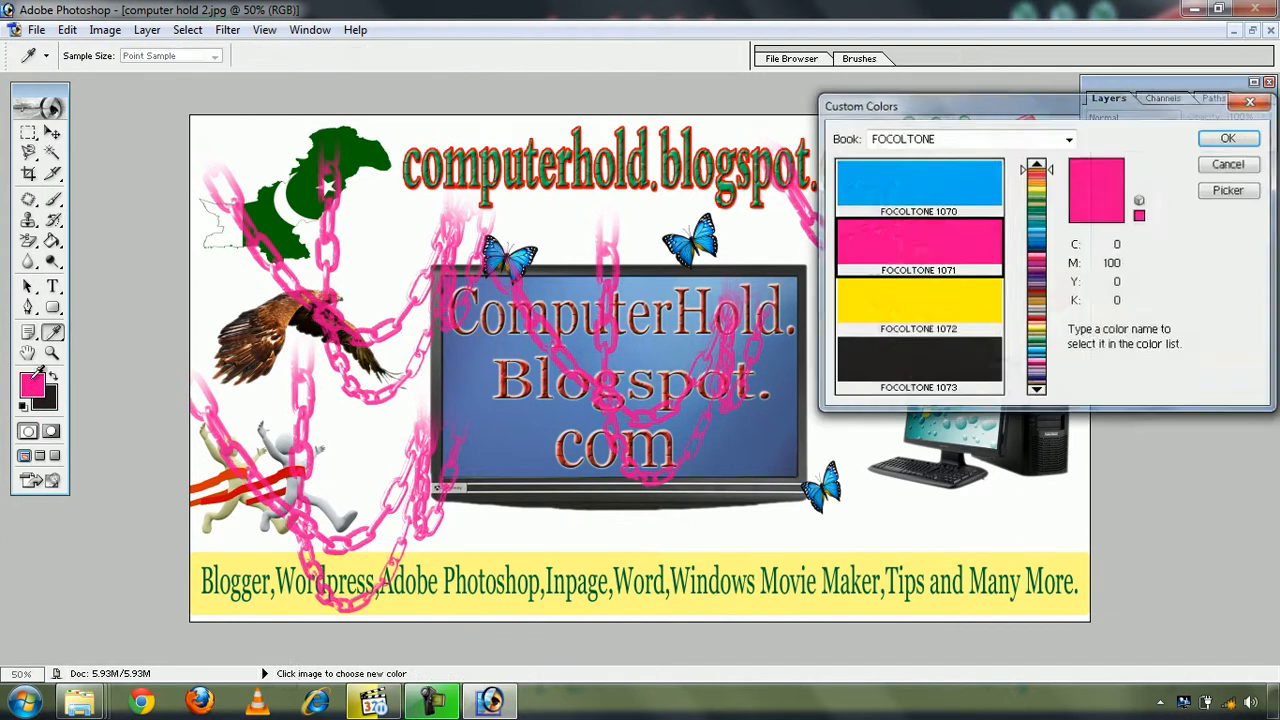
pyautogui.click(935, 300)
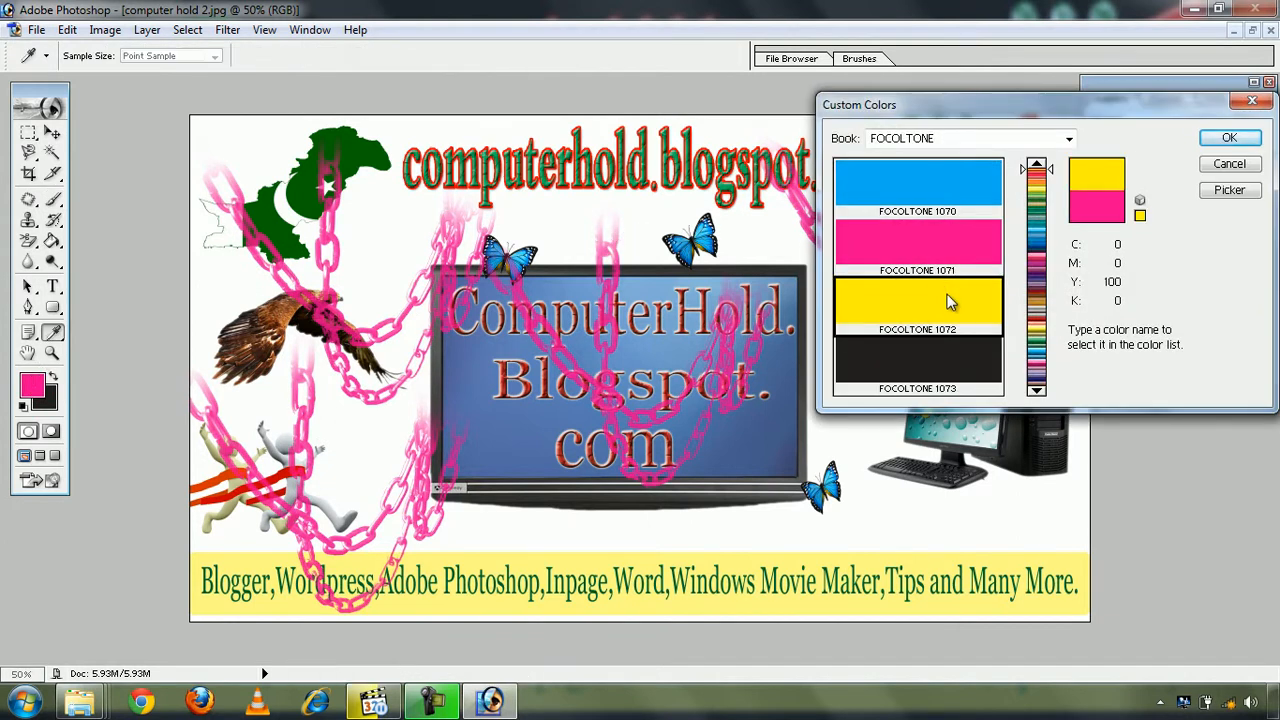
pyautogui.click(1249, 137)
# Stamp three yellow chains over the lower monitor and toward the desktop computer.
pyautogui.click(570, 450)
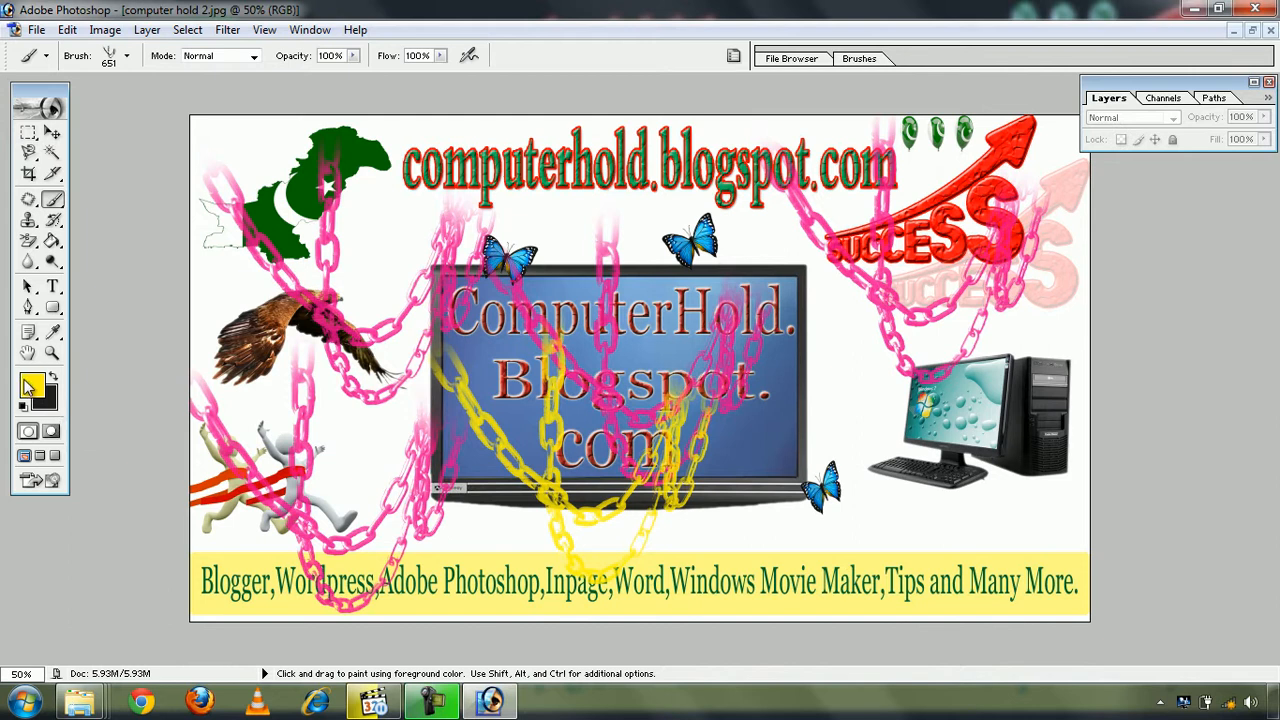
pyautogui.click(866, 412)
pyautogui.click(765, 435)
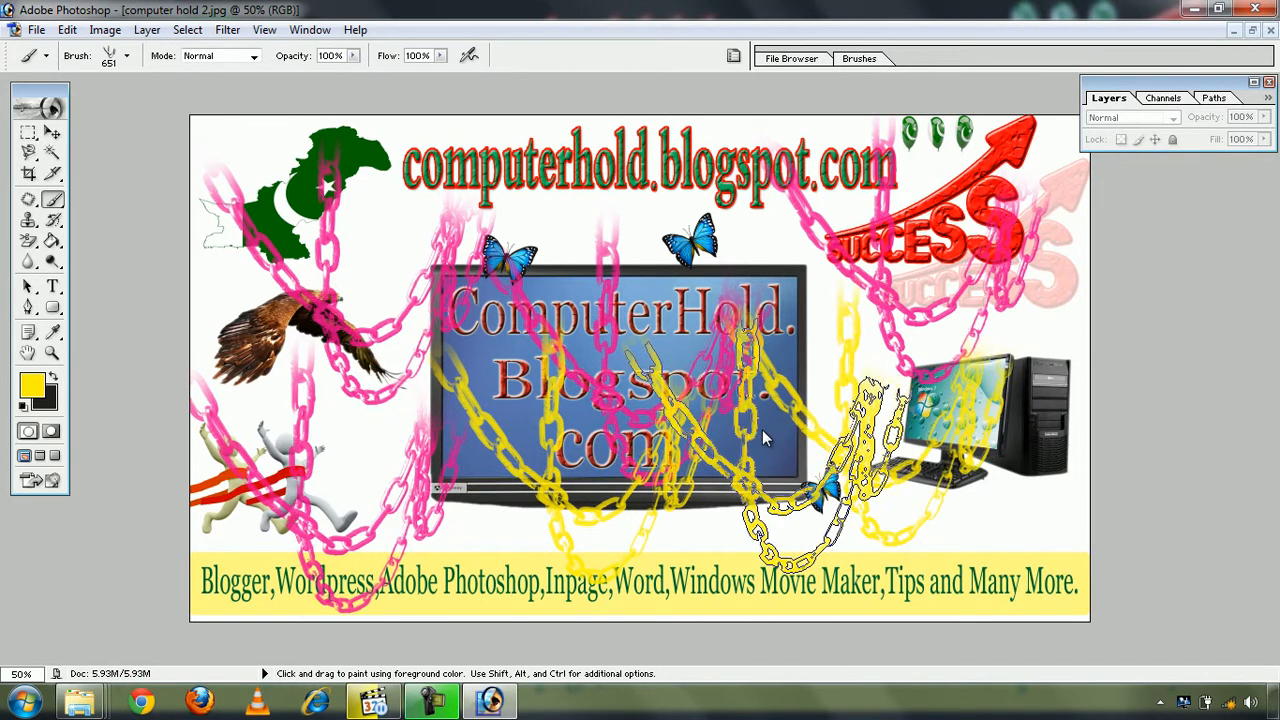
# Undo all the pink and yellow chain stamps.
pyautogui.hotkey('ctrl', 'alt', 'z')
pyautogui.hotkey('ctrl', 'alt', 'z')
pyautogui.hotkey('ctrl', 'alt', 'z')
pyautogui.hotkey('ctrl', 'alt', 'z')
pyautogui.hotkey('ctrl', 'alt', 'z')
pyautogui.hotkey('ctrl', 'alt', 'z')
pyautogui.hotkey('ctrl', 'alt', 'z')
pyautogui.hotkey('ctrl', 'alt', 'z')
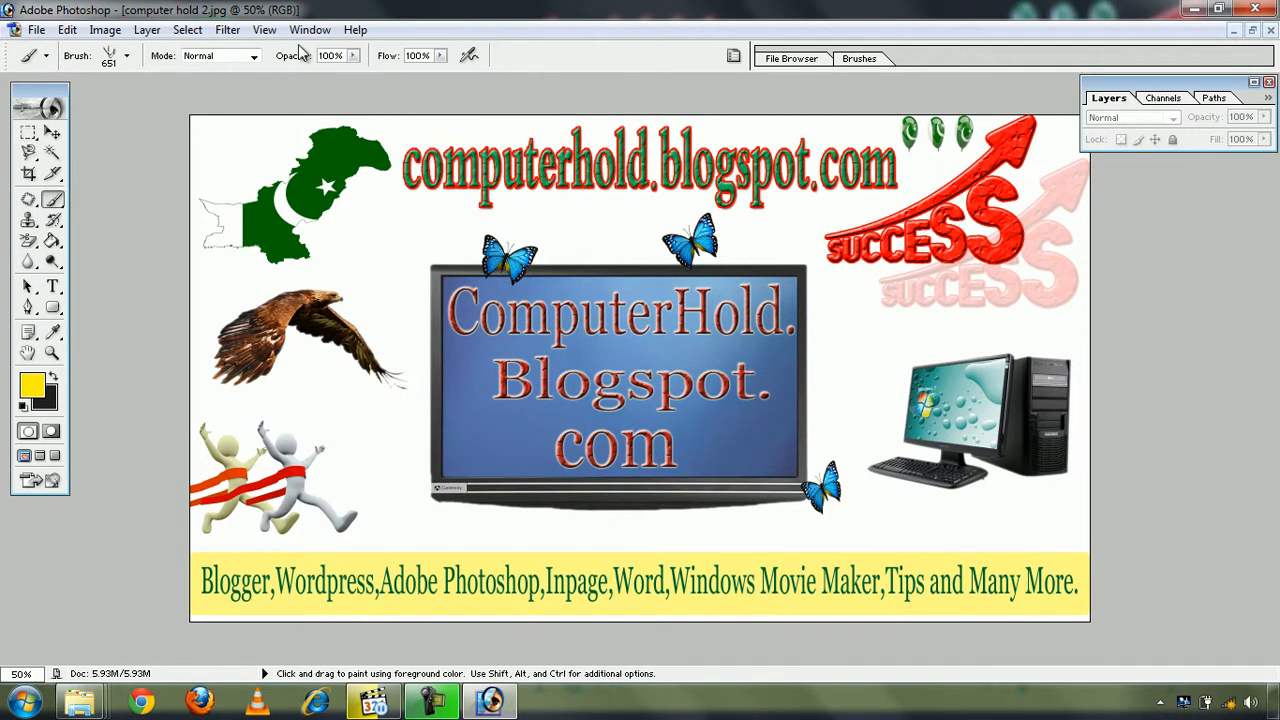
# Choose the 453 px chain brush preset and stamp yellow chains over the eagle, the runners and the monitor's lower edge.
pyautogui.click(128, 57)
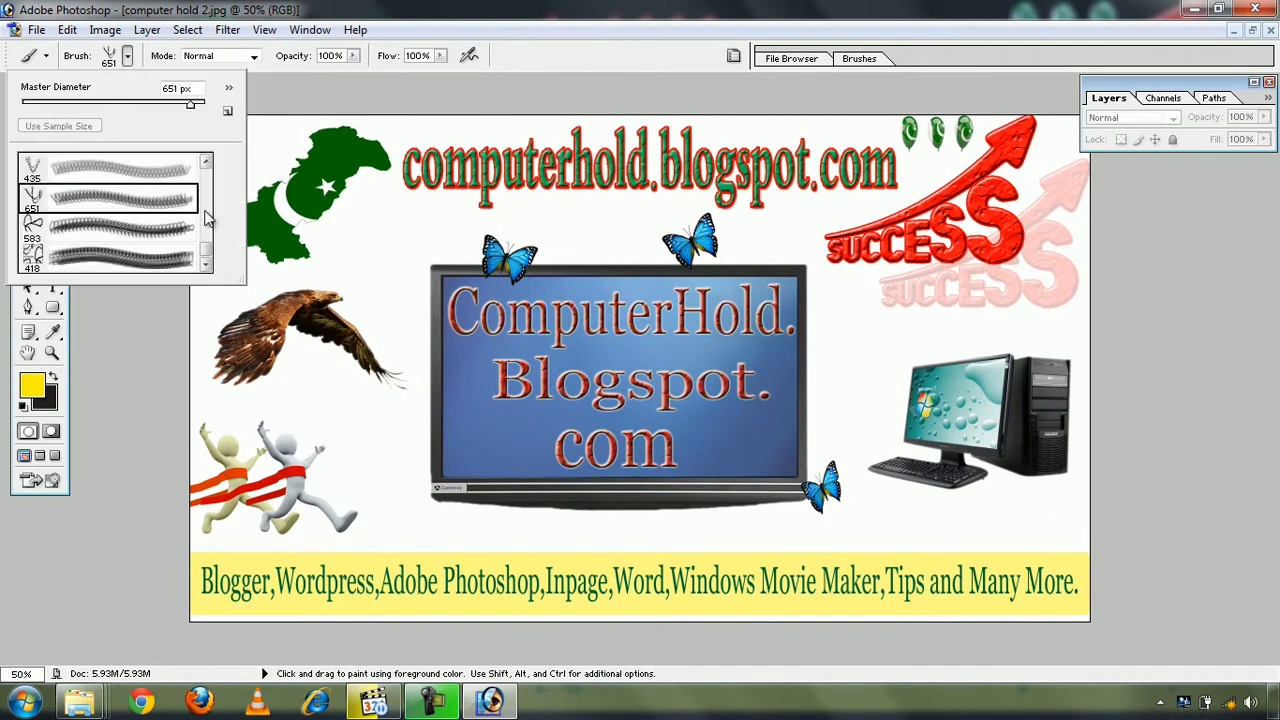
pyautogui.click(206, 163)
pyautogui.click(206, 163)
pyautogui.click(130, 186)
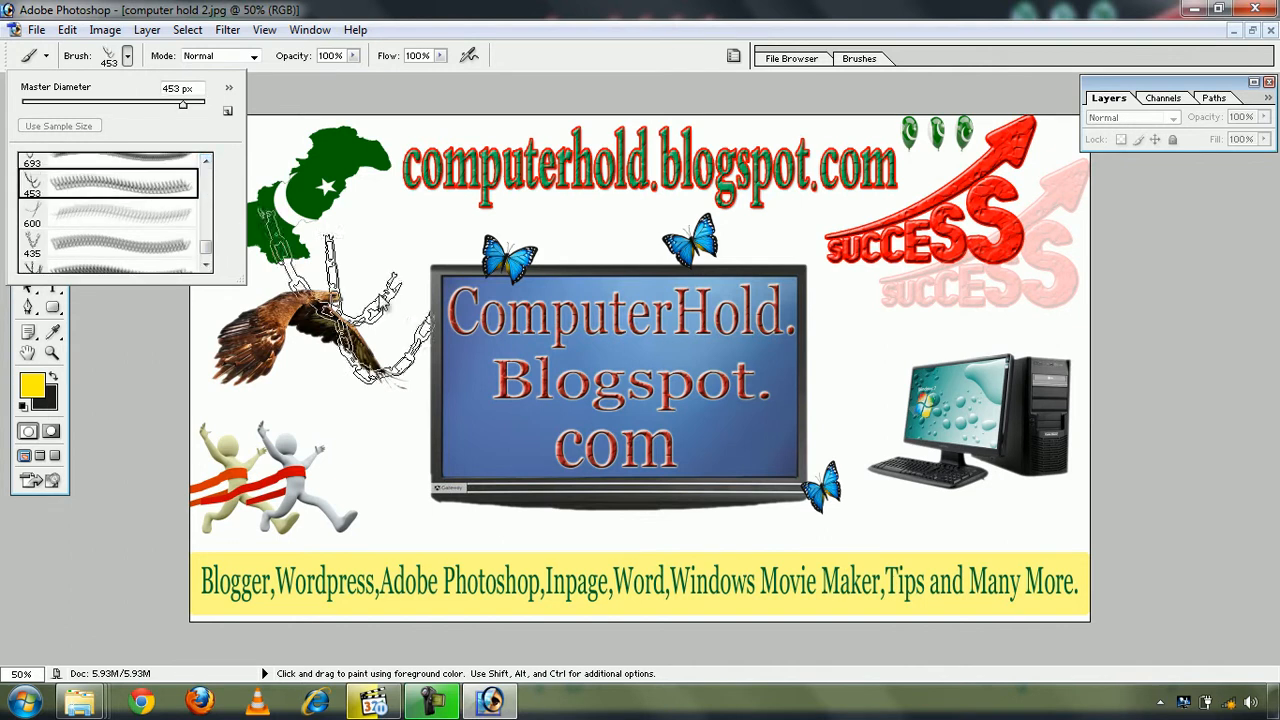
pyautogui.click(404, 303)
pyautogui.click(346, 423)
pyautogui.click(519, 474)
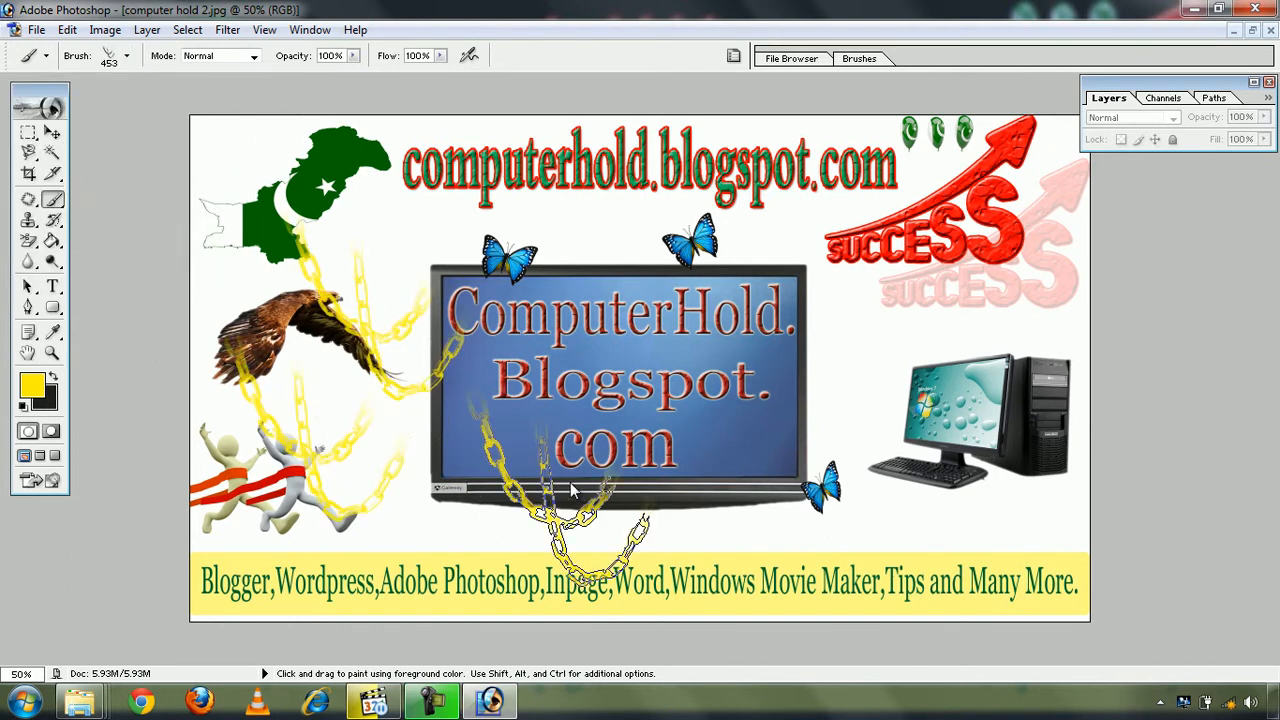
# Enlarge the chain brush to 1100 px and stamp large yellow chains across both halves of the image.
pyautogui.press(']')
pyautogui.press(']')
pyautogui.press(']')
pyautogui.press(']')
pyautogui.press(']')
pyautogui.press(']')
pyautogui.press(']')
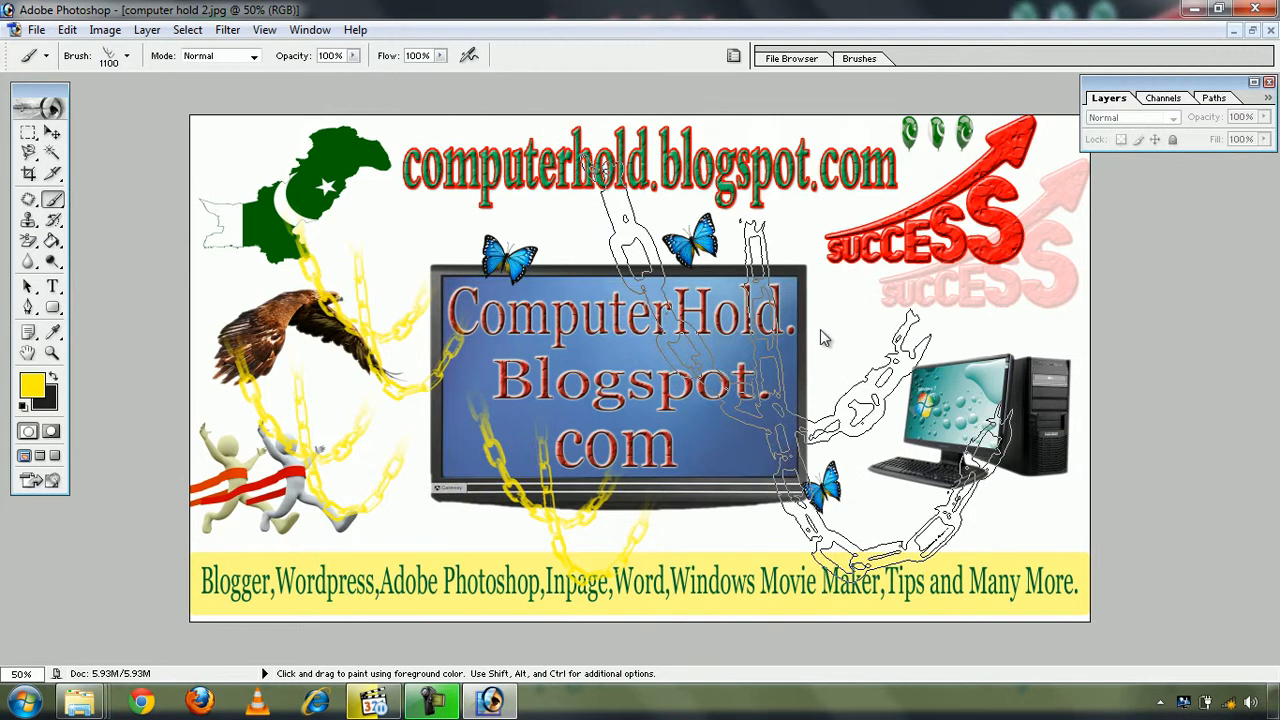
pyautogui.click(860, 340)
pyautogui.click(436, 276)
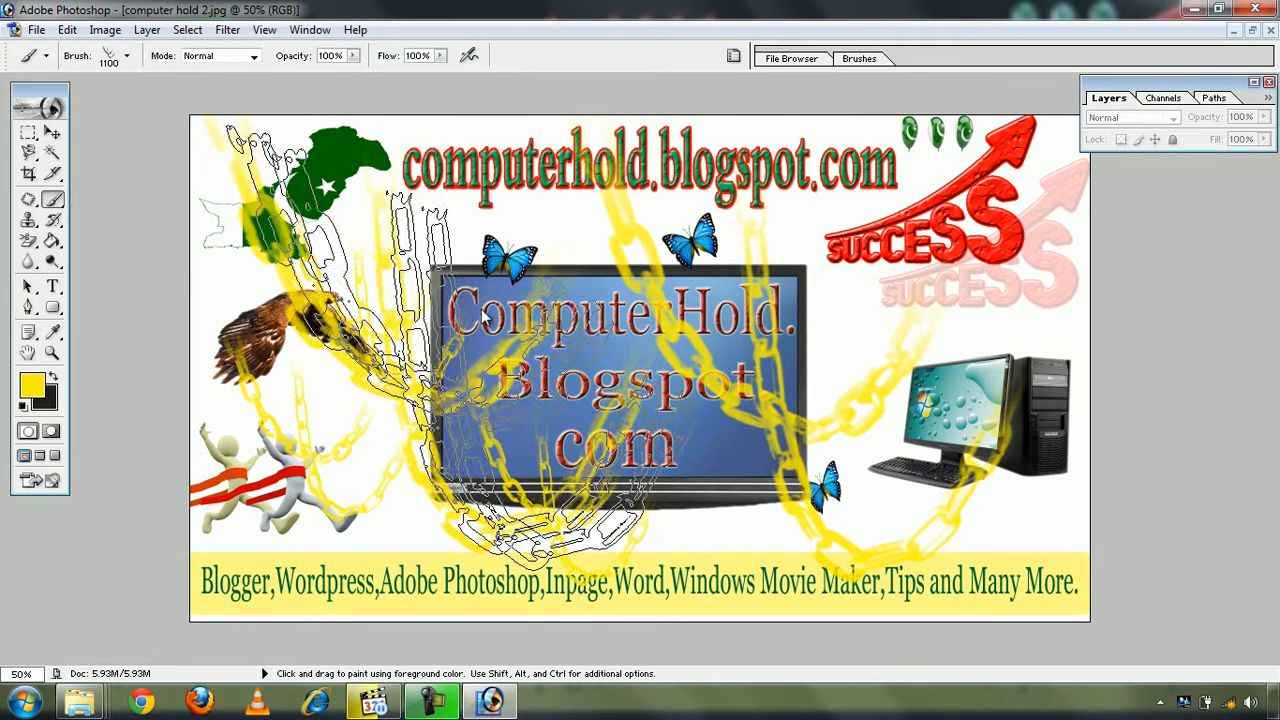
pyautogui.click(621, 383)
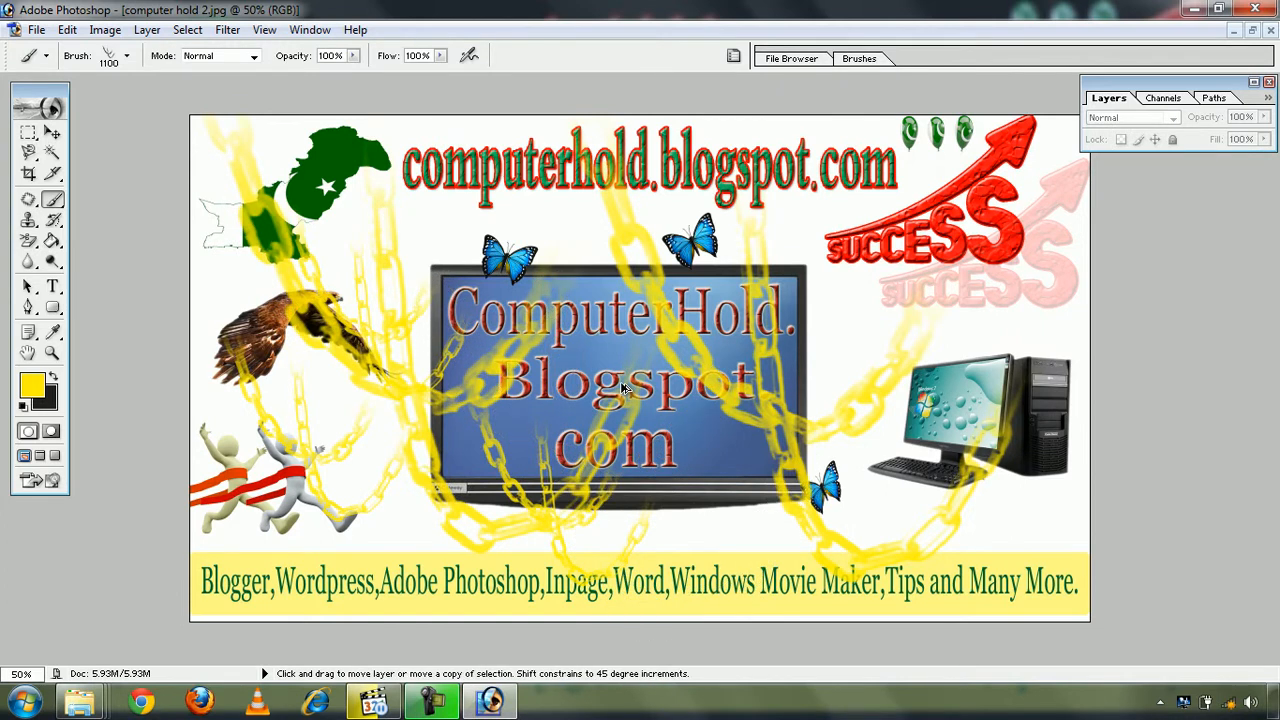
# Undo all the yellow chain stamps across the image.
pyautogui.hotkey('ctrl', 'alt', 'z')
pyautogui.hotkey('ctrl', 'alt', 'z')
pyautogui.hotkey('ctrl', 'alt', 'z')
pyautogui.hotkey('ctrl', 'alt', 'z')
pyautogui.hotkey('ctrl', 'alt', 'z')
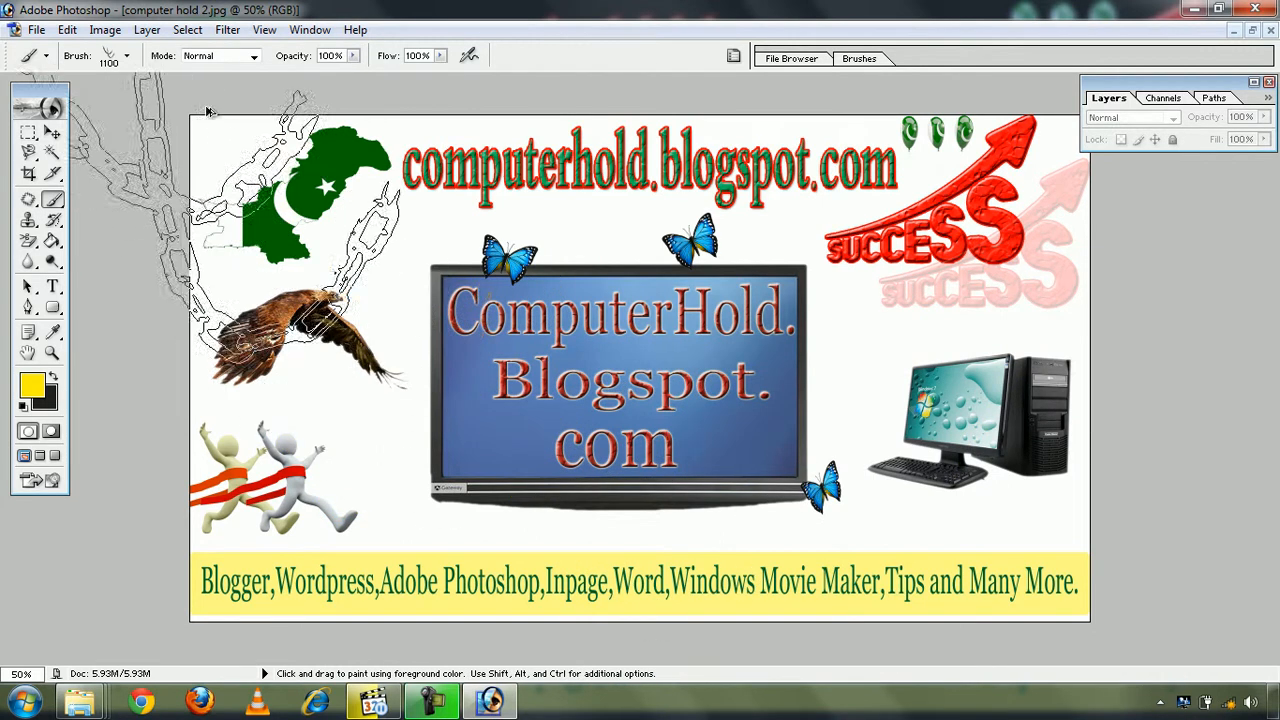
# Reset the brush presets to the default set, replacing the loaded custom brushes, and close the preset list after browsing it.
pyautogui.click(127, 56)
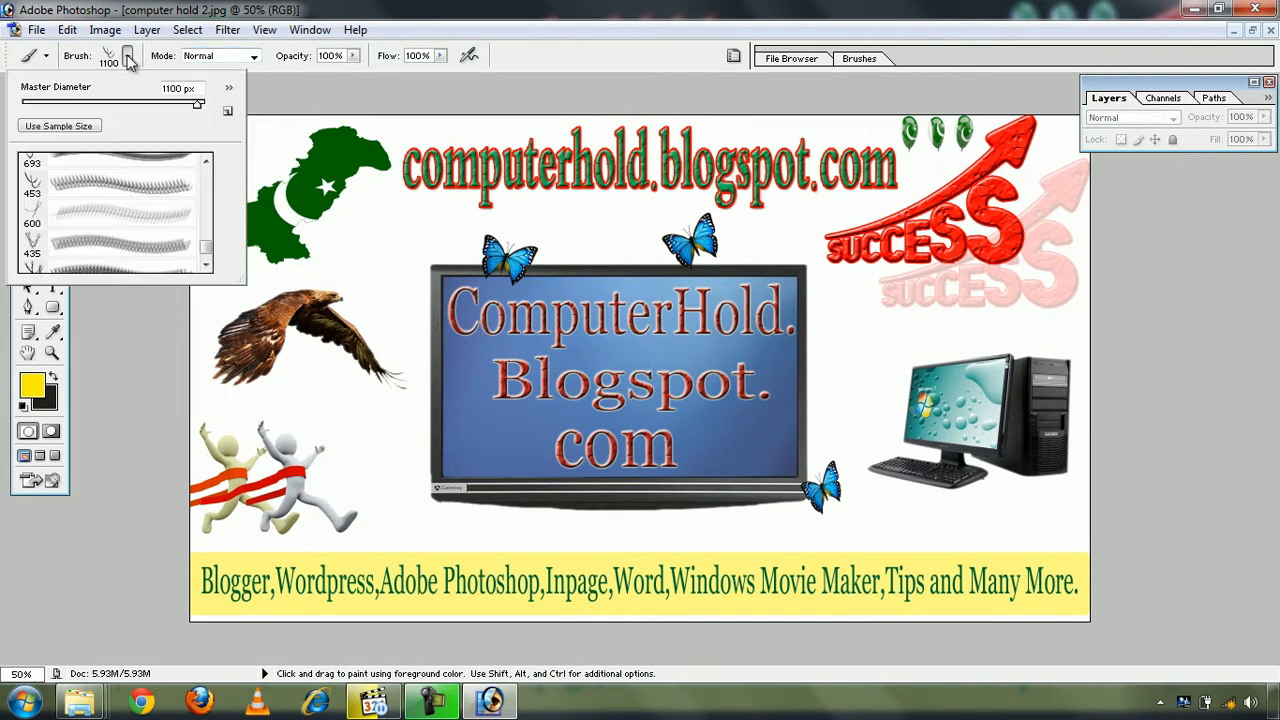
pyautogui.moveTo(205, 248); pyautogui.dragTo(206, 218)
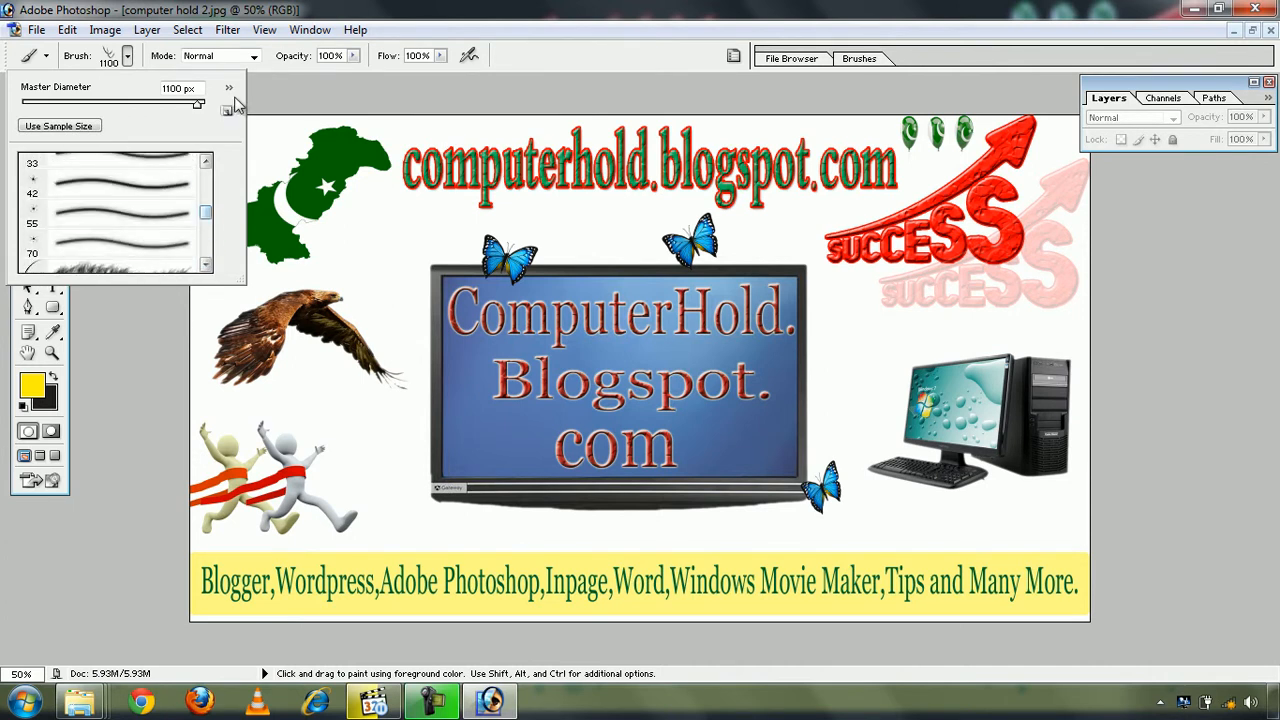
pyautogui.moveTo(208, 218); pyautogui.dragTo(206, 260)
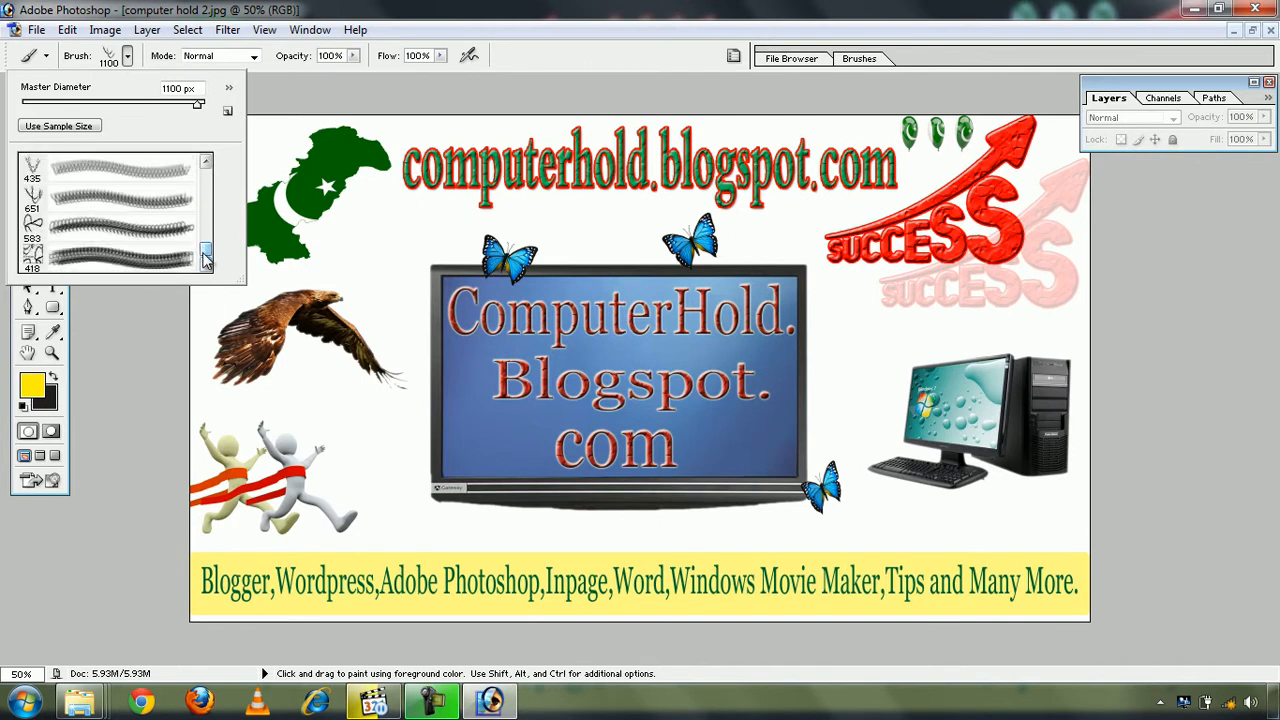
pyautogui.moveTo(205, 257); pyautogui.dragTo(206, 220)
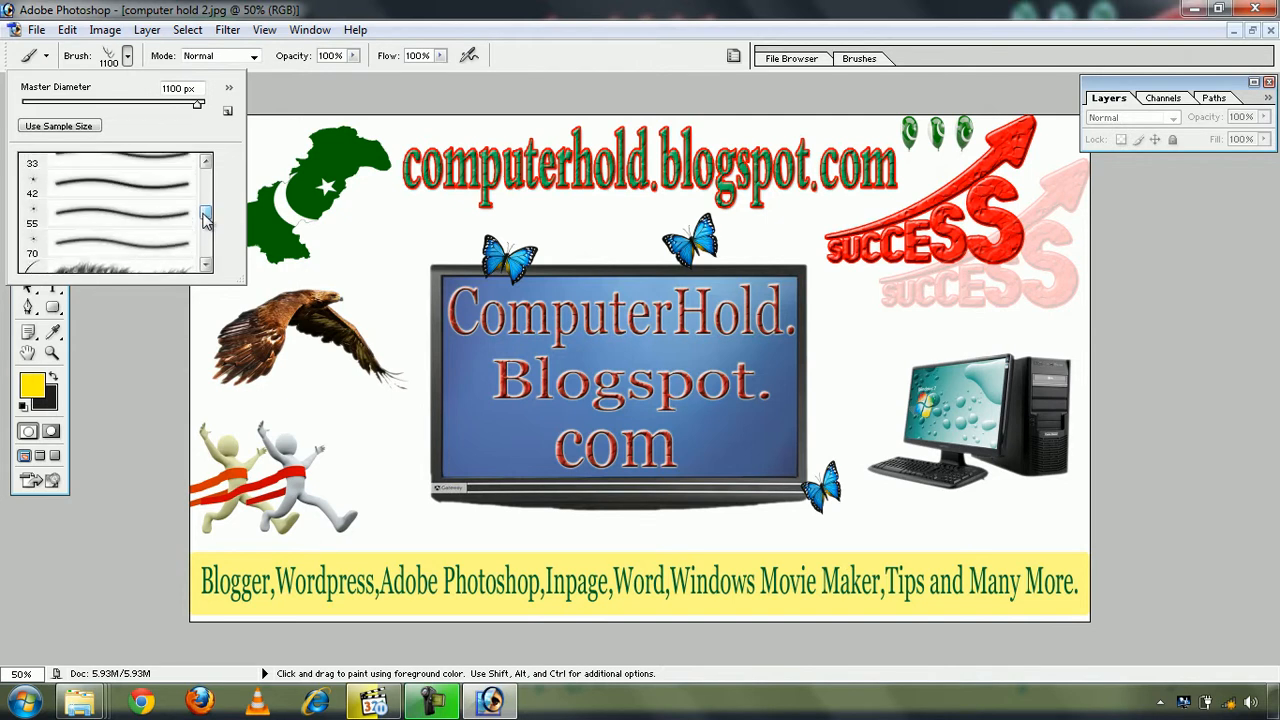
pyautogui.click(229, 89)
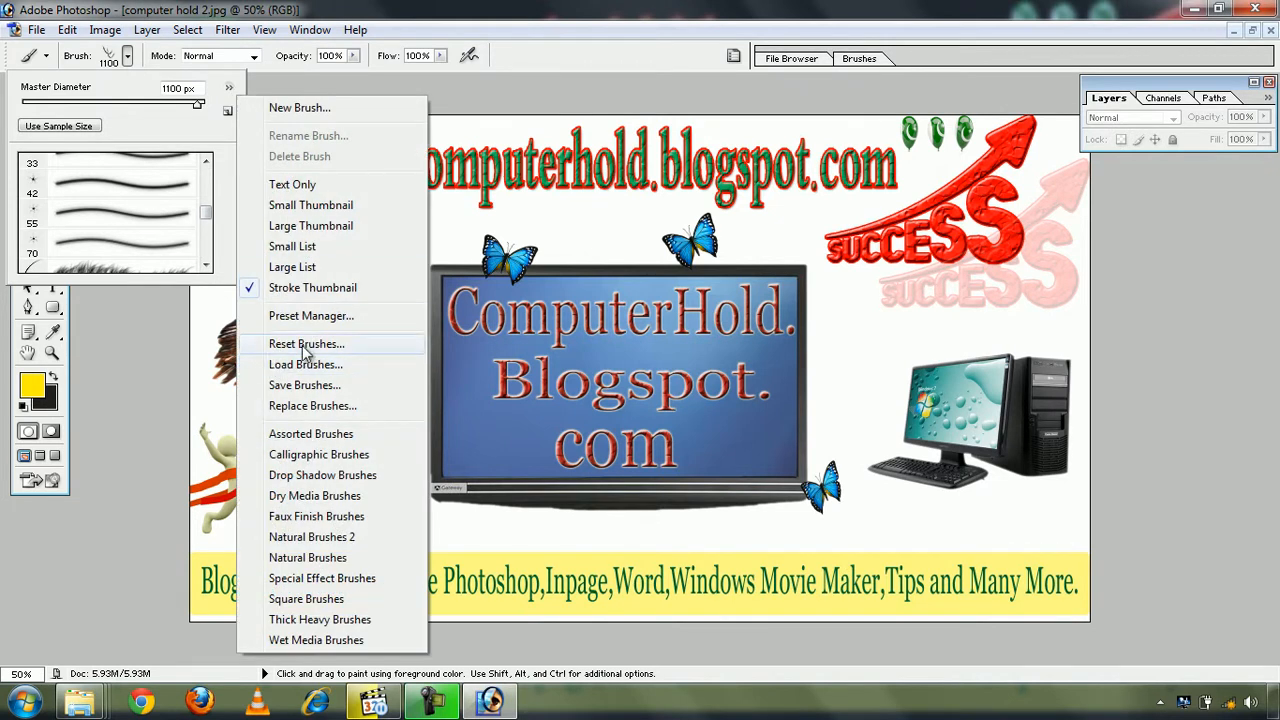
pyautogui.click(358, 343)
pyautogui.click(570, 276)
pyautogui.moveTo(205, 230); pyautogui.dragTo(207, 263)
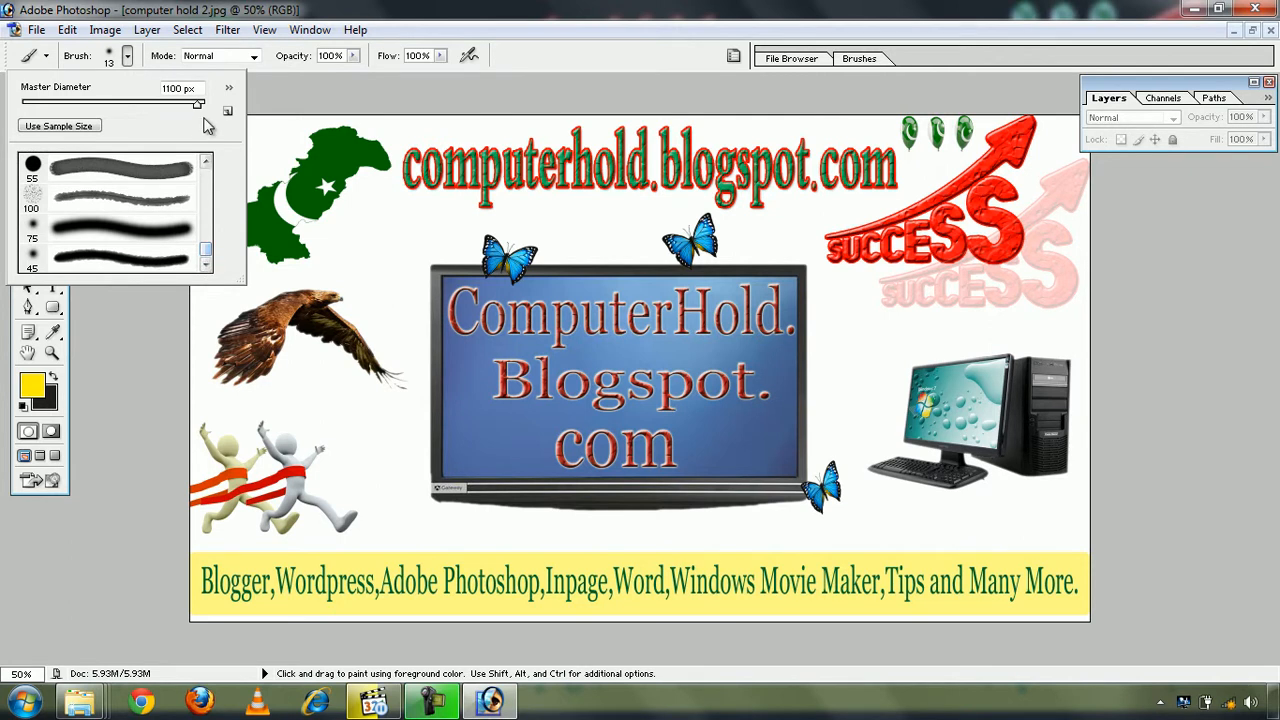
pyautogui.click(128, 60)
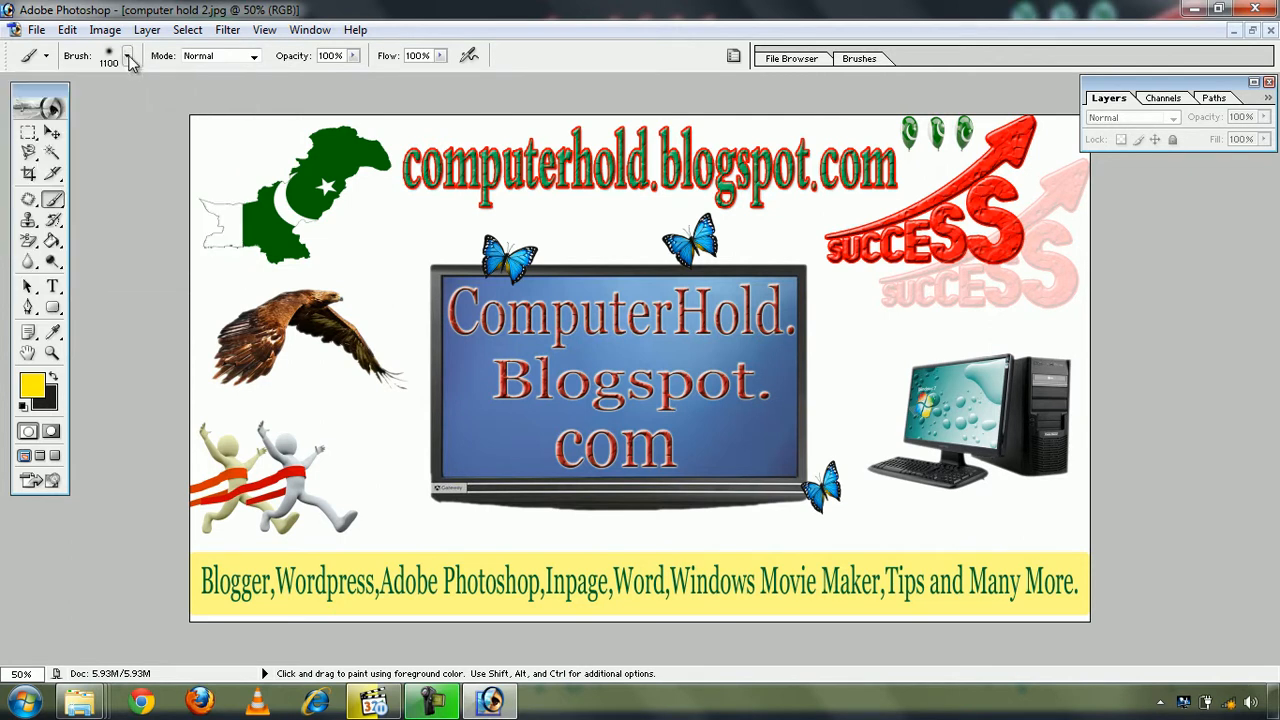